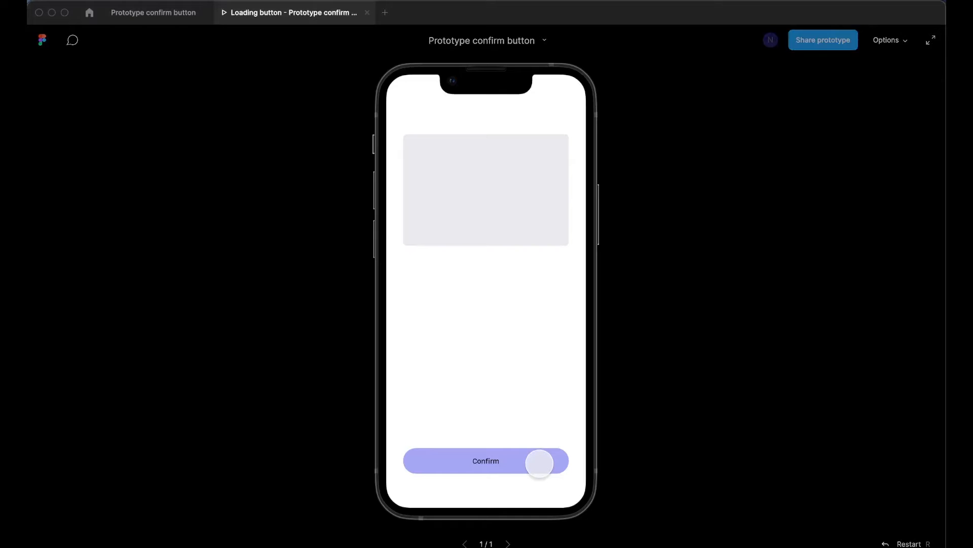
Play the finished confirm-button prototype preview to see the target animation
click(539, 461)
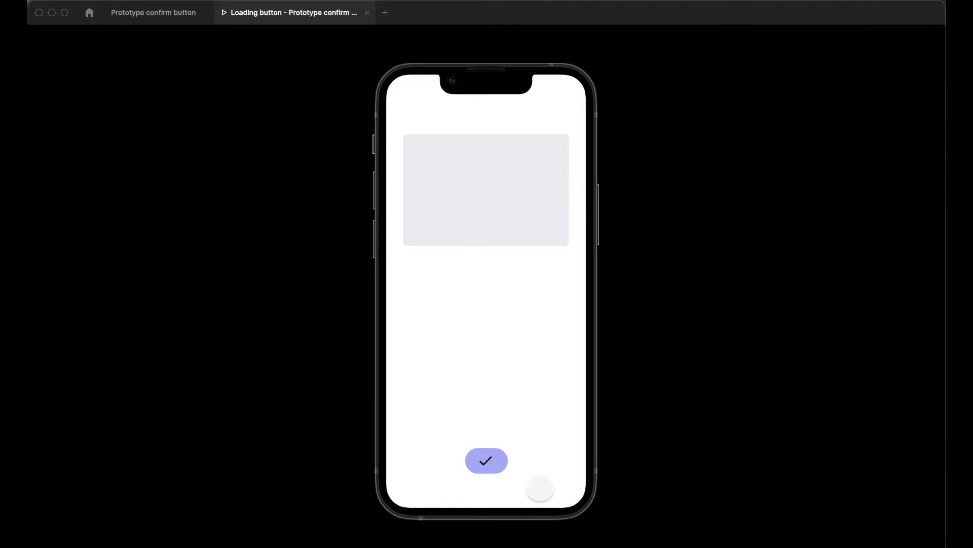
click(542, 461)
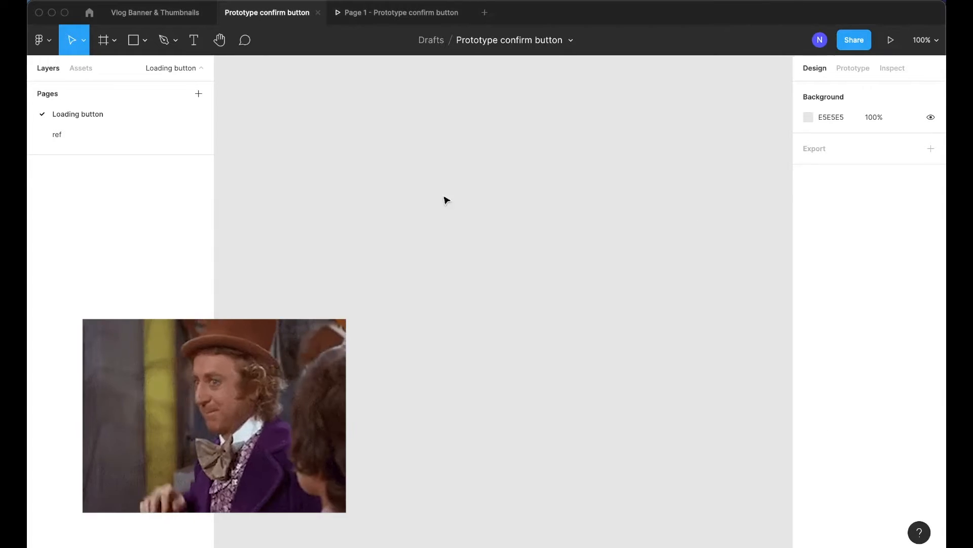
Create an iPhone 13 mini frame on the canvas
key(f)
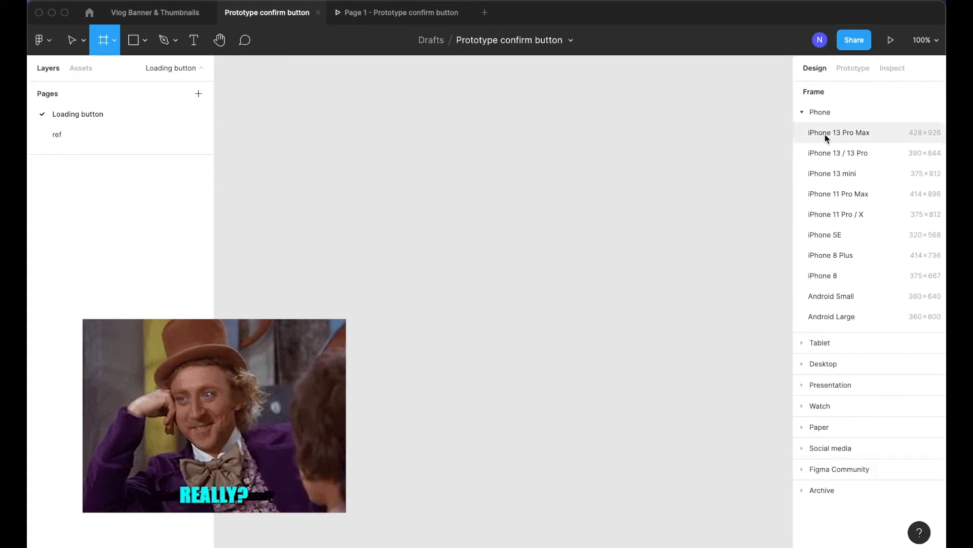
click(833, 174)
scroll(622, 200, down, 4)
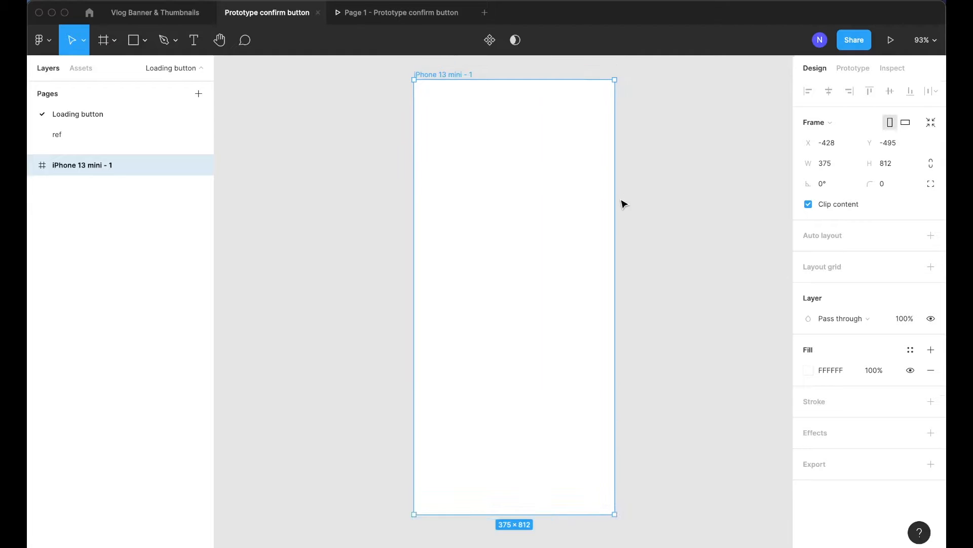
Draw a rectangle about 312 × 55 near the bottom of the phone frame
click(640, 200)
scroll(640, 200, right, 2)
click(432, 116)
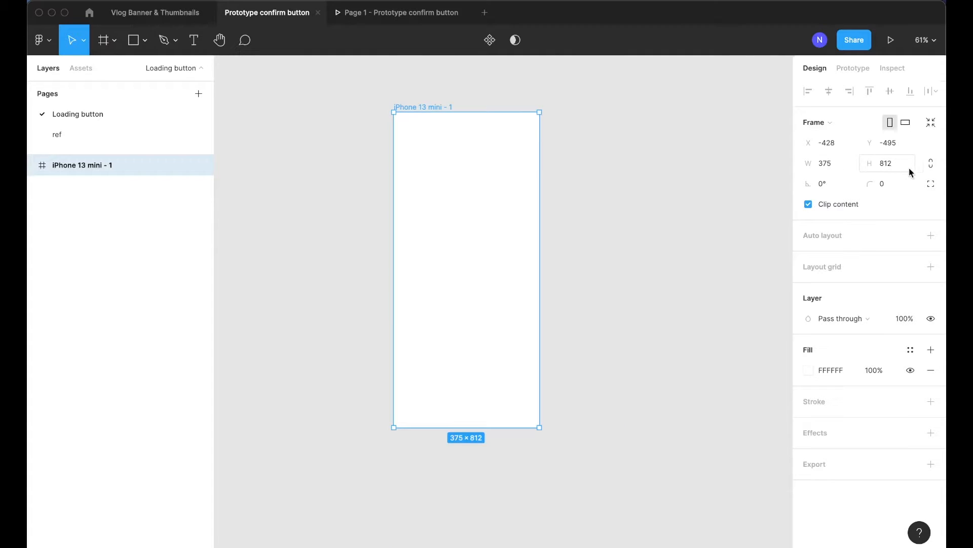
click(587, 161)
scroll(511, 142, up, 2)
key(r)
mouse_move(379, 431)
mouse_down()
mouse_move(463, 460)
mouse_move(534, 459)
mouse_up()
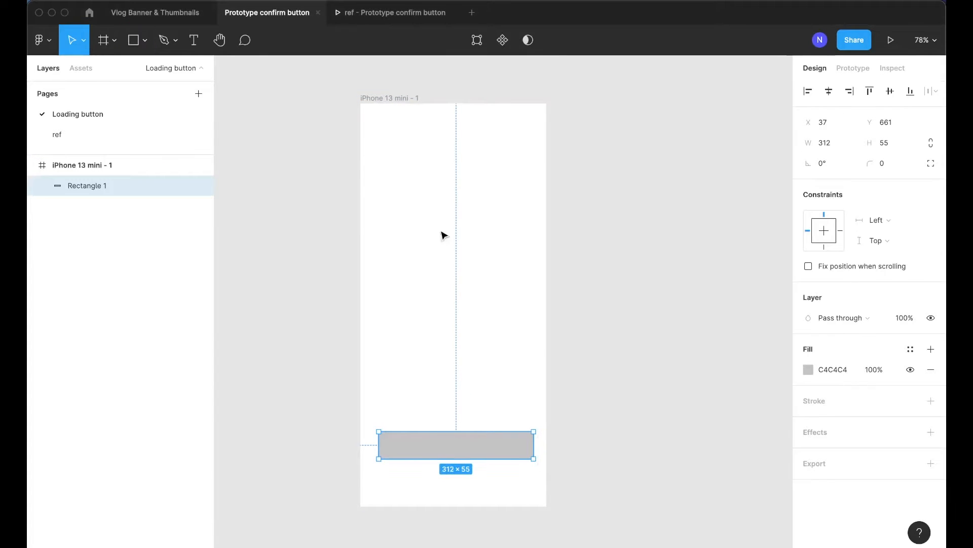
Nudge and resize the rectangle so it sits 32 px from both side edges of the frame
key(Left)
key(Left)
key(Left)
key(Left)
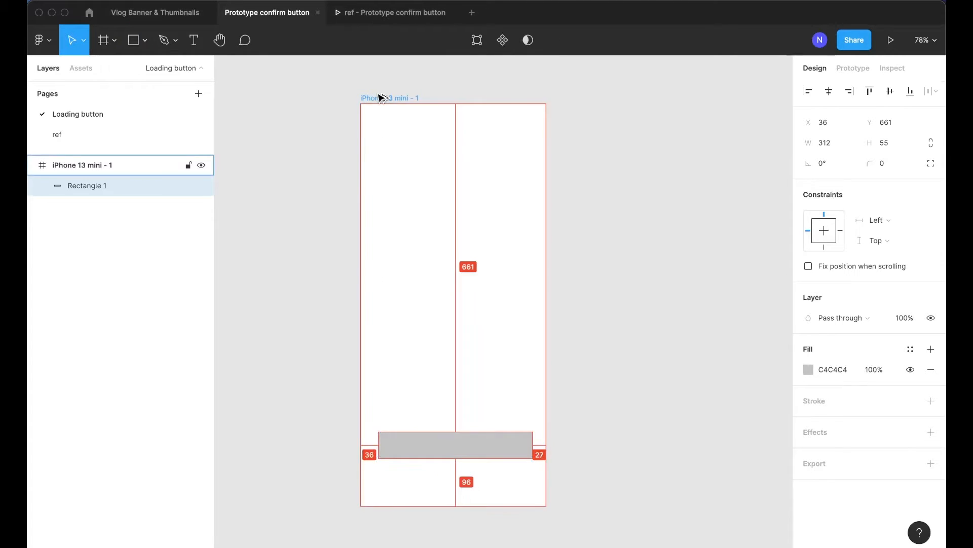
key(Left)
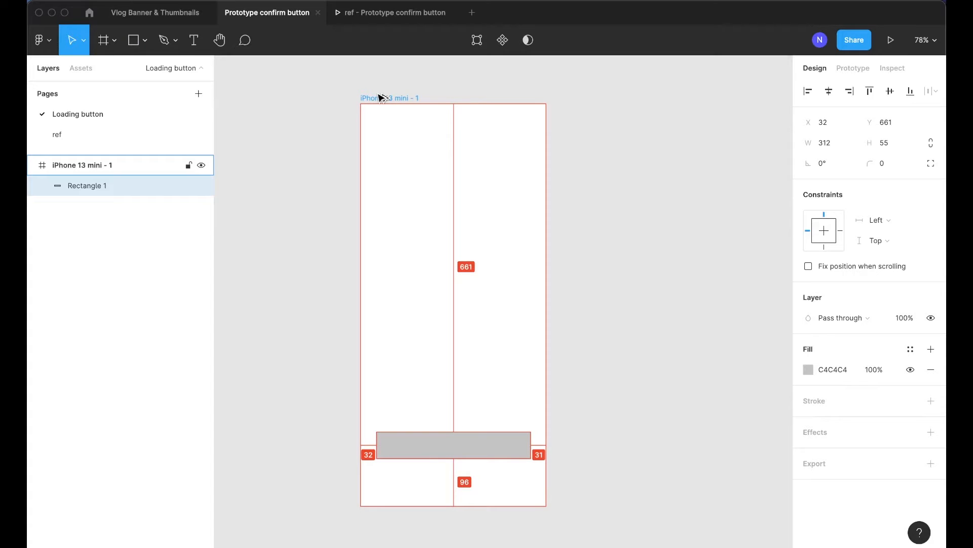
key(shift+super+Left)
key(shift+super+Right)
key(super+Left)
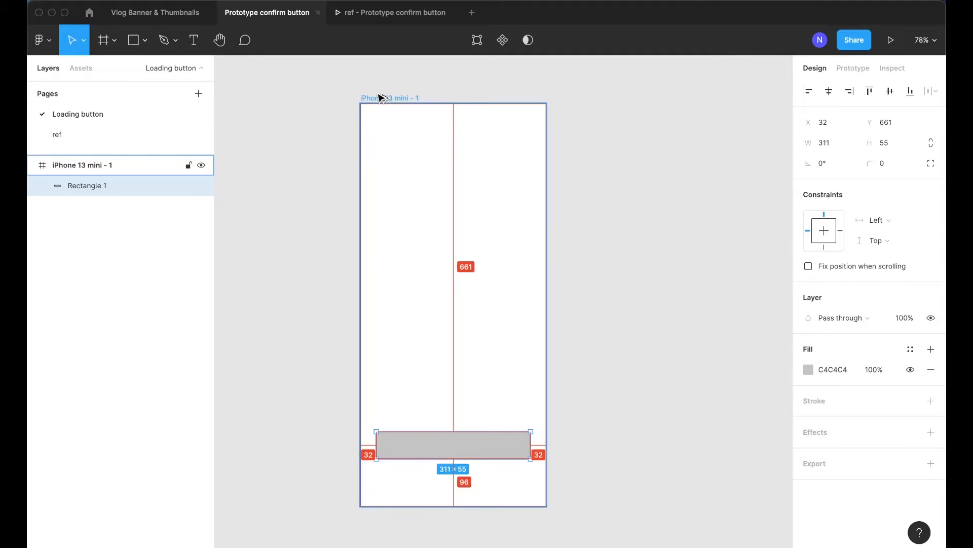
Nudge the rectangle down so it sits 64 px above the frame's bottom edge
drag(423, 449, 425, 461)
key(super+z)
key(Down)
key(Down)
key(Down)
key(Down)
key(Down)
key(Down)
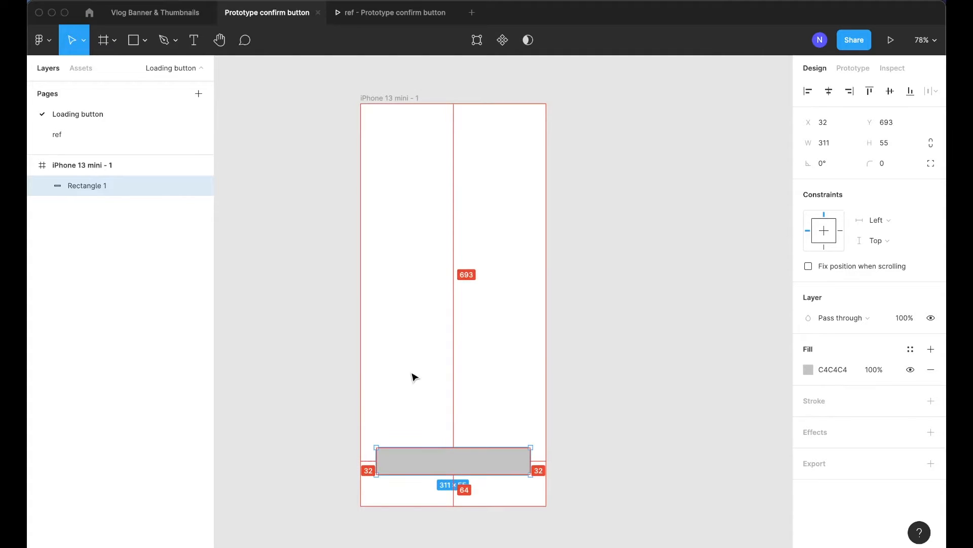
Drag the rectangle out of the frame onto the empty canvas below it
scroll(413, 459, down, 3)
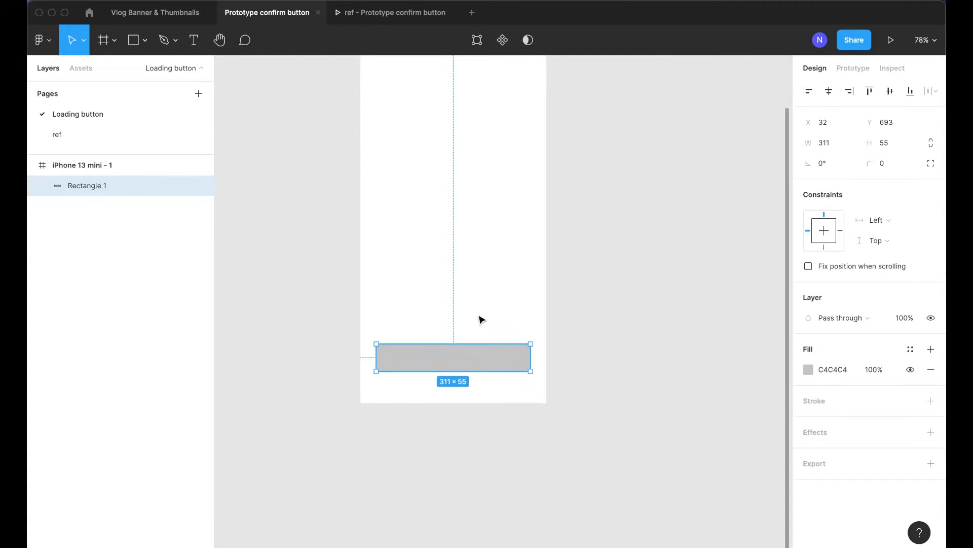
scroll(480, 319, down, 3)
drag(443, 263, 441, 407)
scroll(446, 377, down, 3)
scroll(446, 332, down, 1)
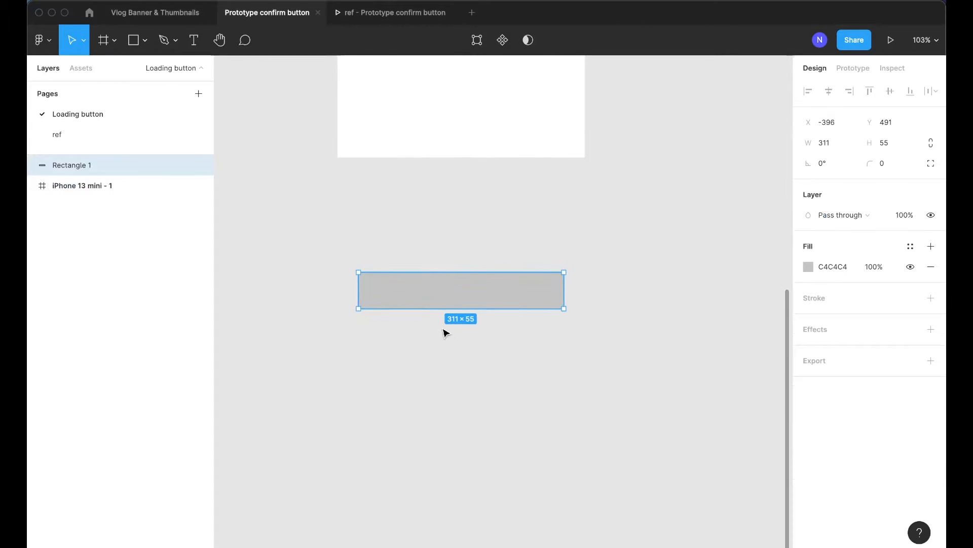
scroll(448, 330, up, 3)
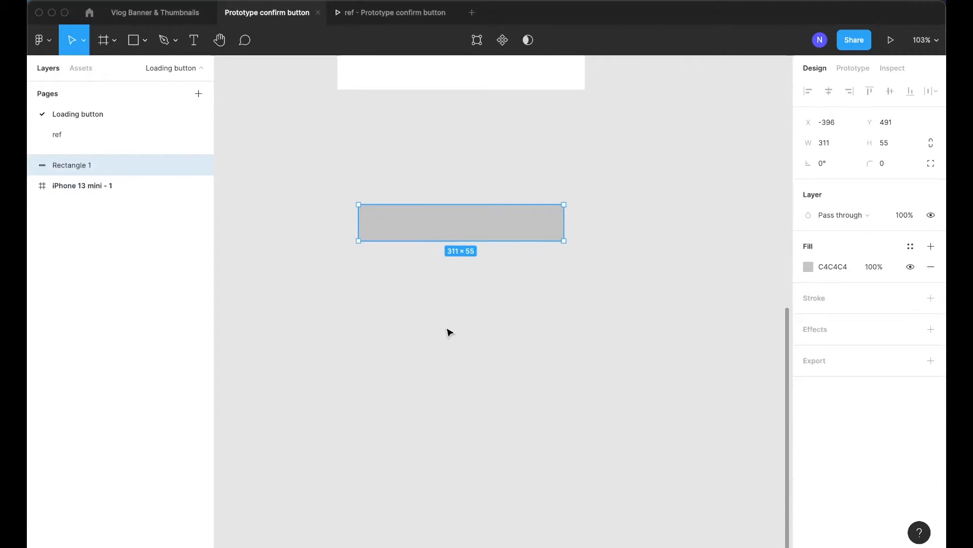
Set the rectangle's corner radius to 8
click(892, 165)
text(8)
key(Return)
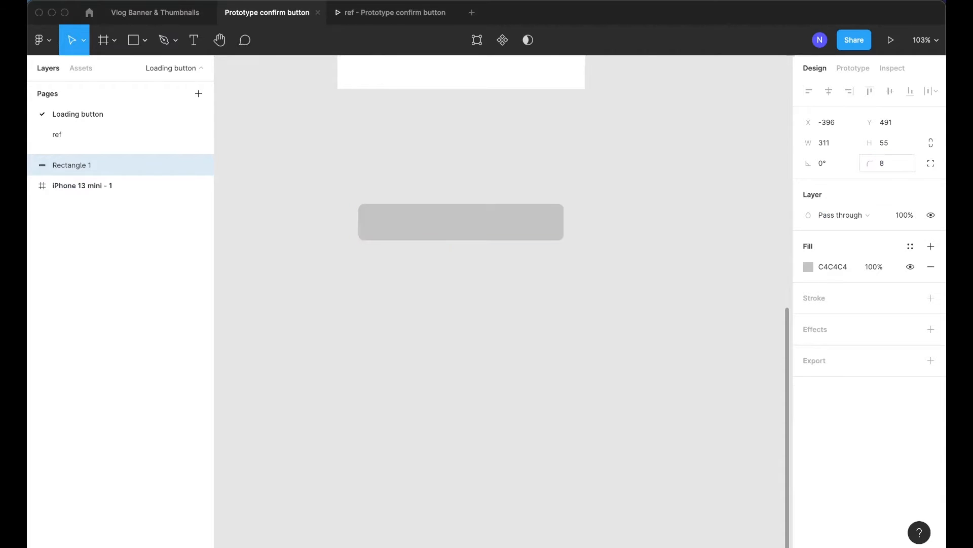
Set the rectangle's height to 48
click(580, 211)
click(470, 240)
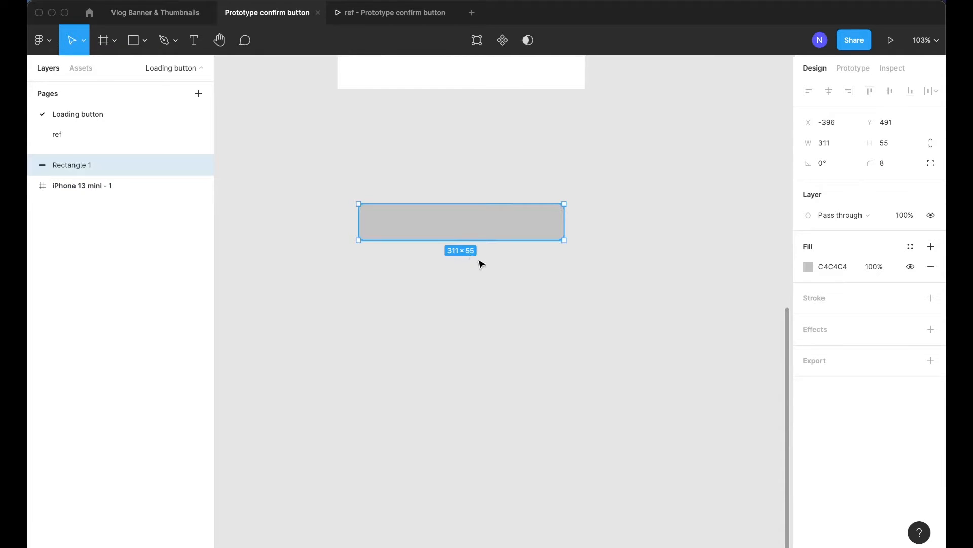
click(480, 262)
click(456, 236)
click(896, 148)
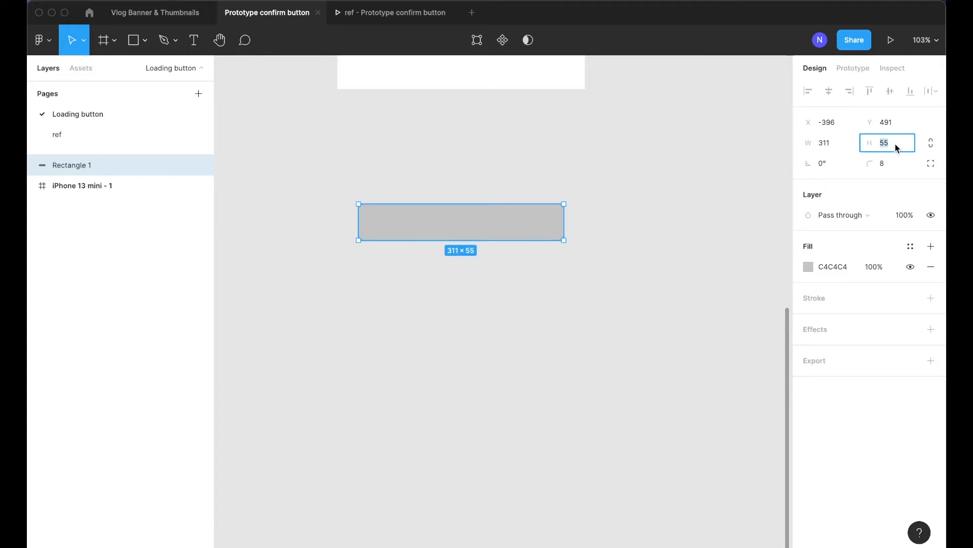
key(Escape)
click(431, 161)
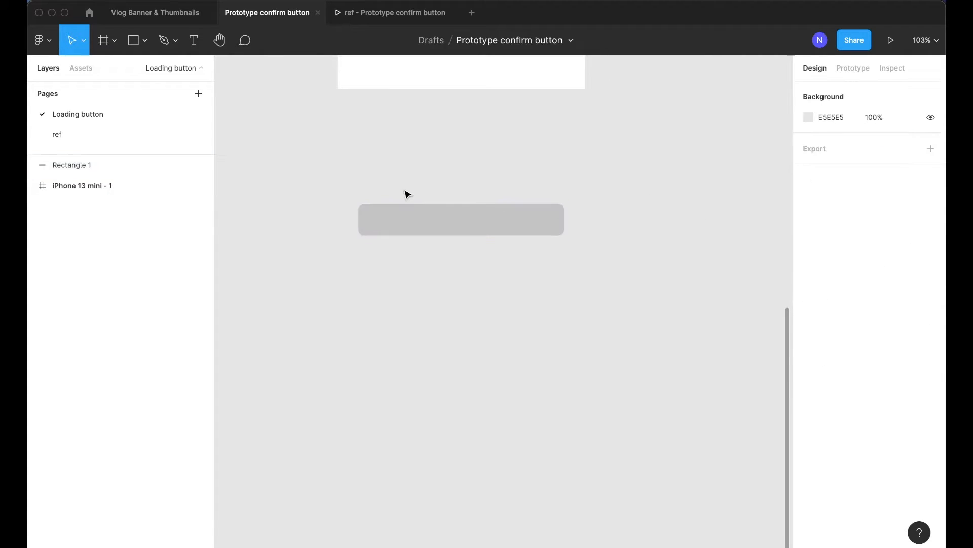
scroll(404, 193, up, 5)
click(428, 240)
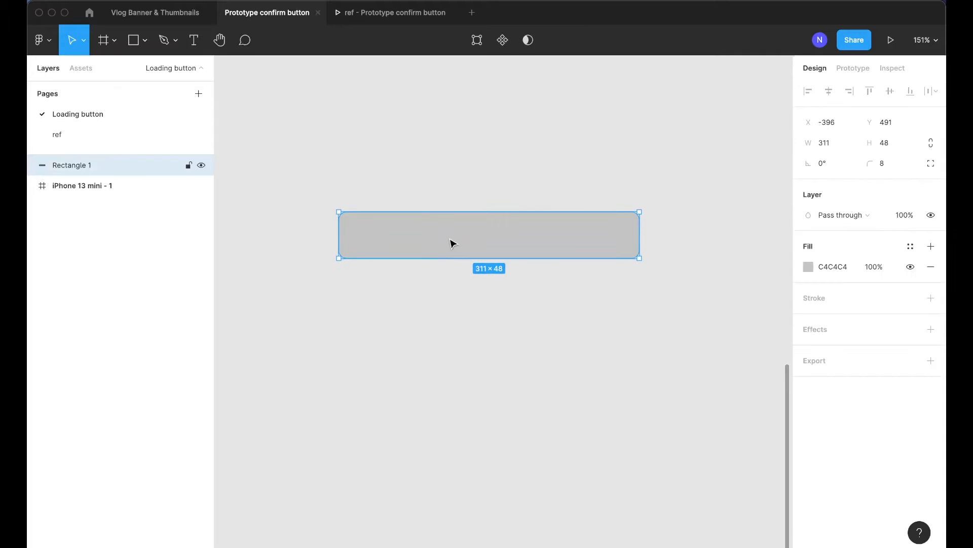
Apply the Iris/60 colour style to the rectangle's fill
click(911, 247)
scroll(847, 457, down, 1)
click(841, 483)
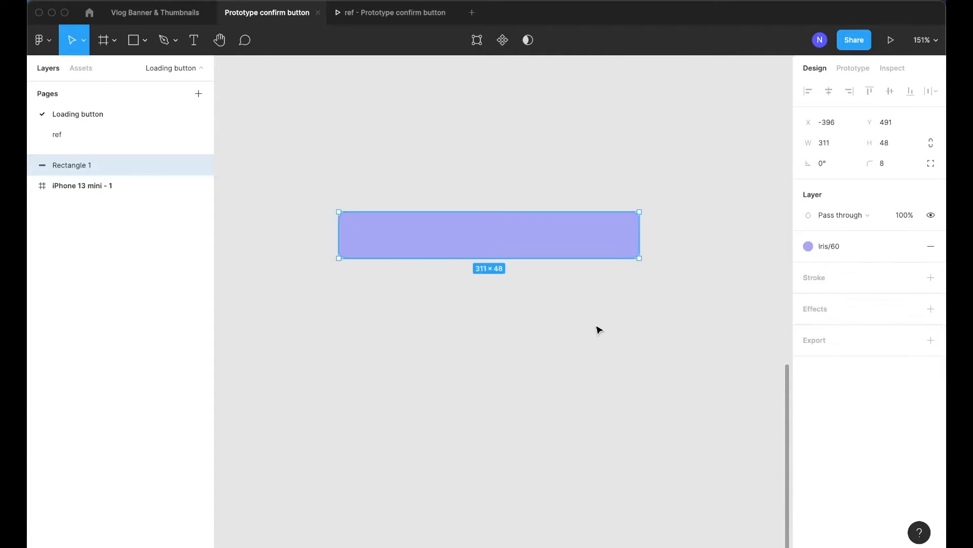
click(586, 318)
Set the rectangle's corner radius to 24 to make a pill-shaped button
click(489, 235)
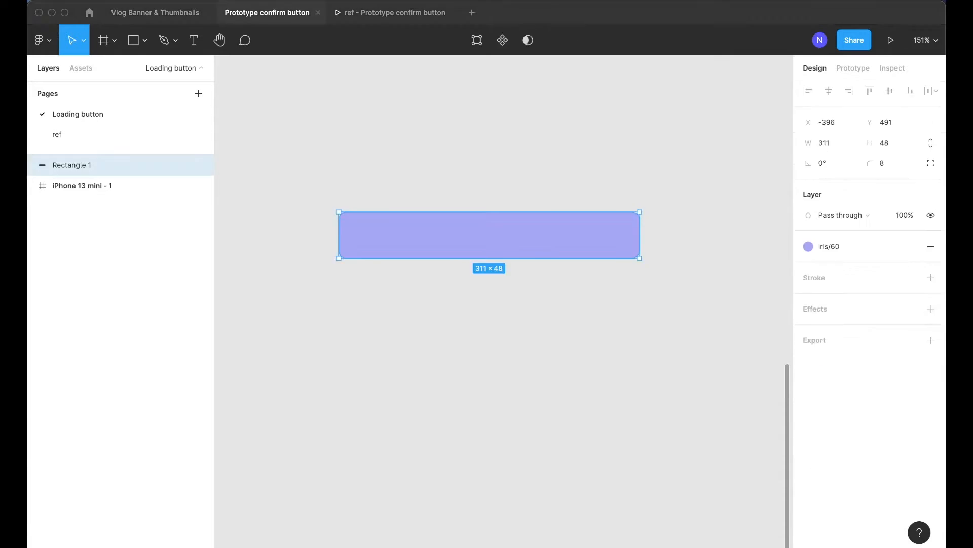
click(882, 163)
text(24)
key(Return)
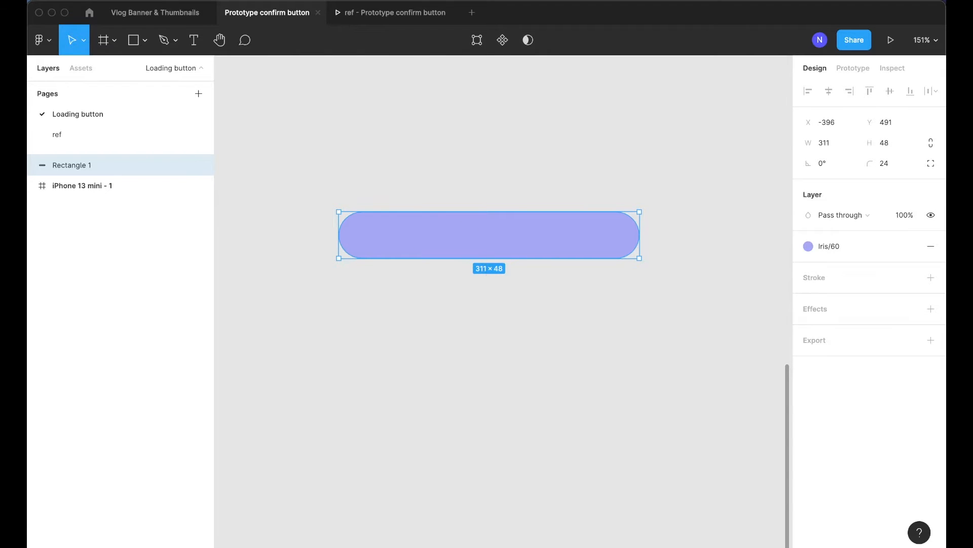
click(459, 197)
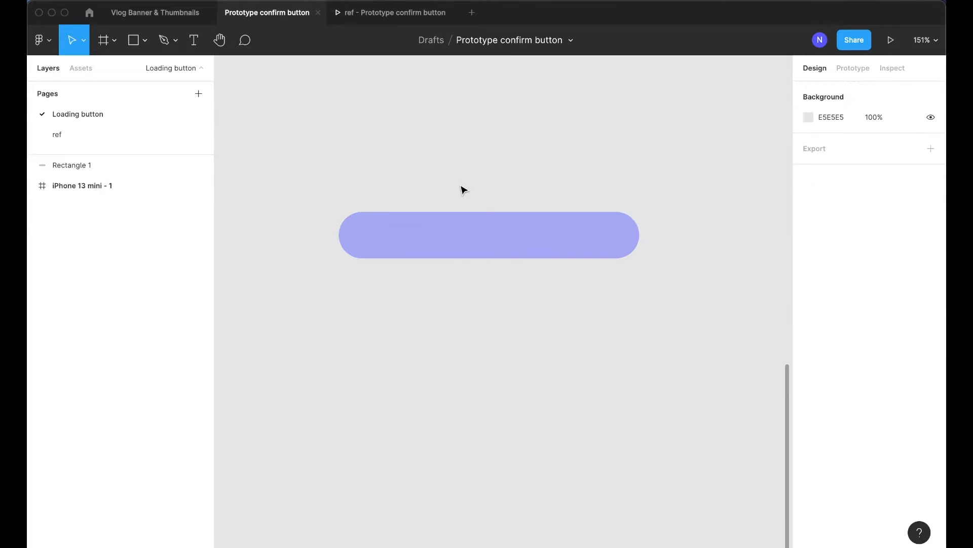
Create a text box about 84 × 22 above the button containing the word Confirm
key(t)
drag(438, 179, 520, 202)
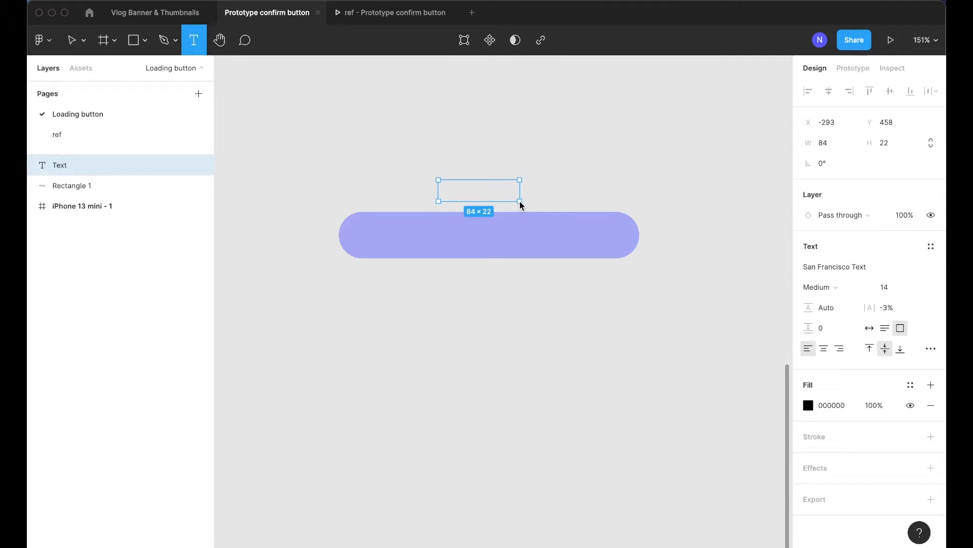
key(Escape)
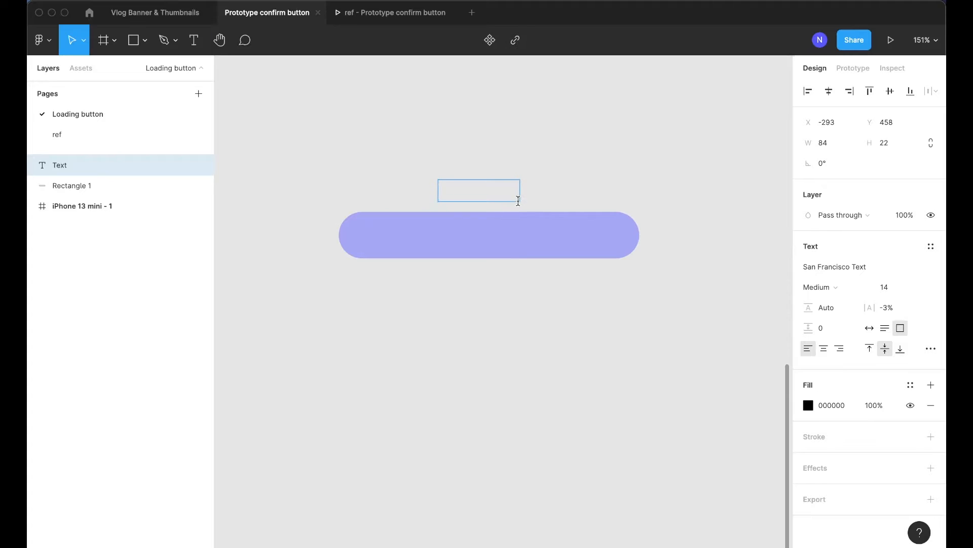
text(Confirm)
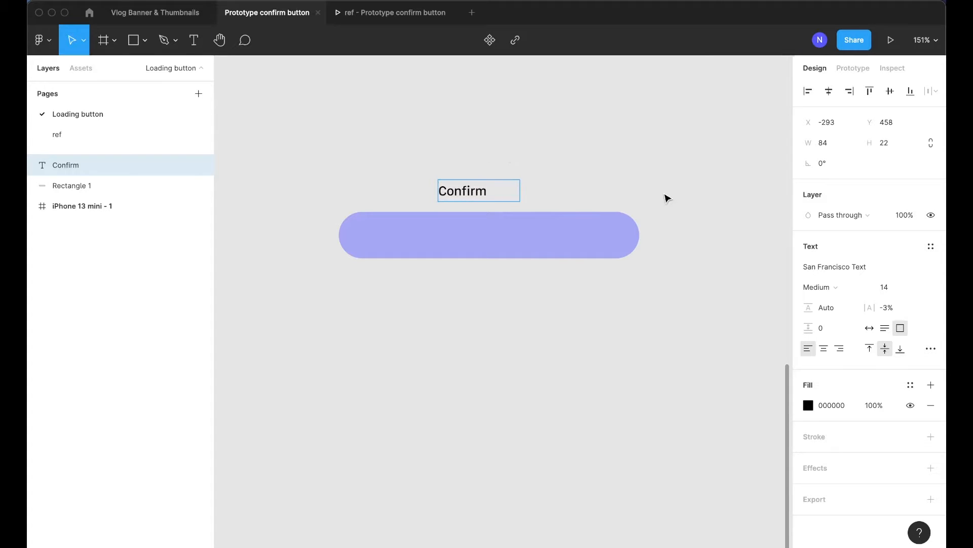
Center-align the Confirm text and position it centered on the button
click(552, 137)
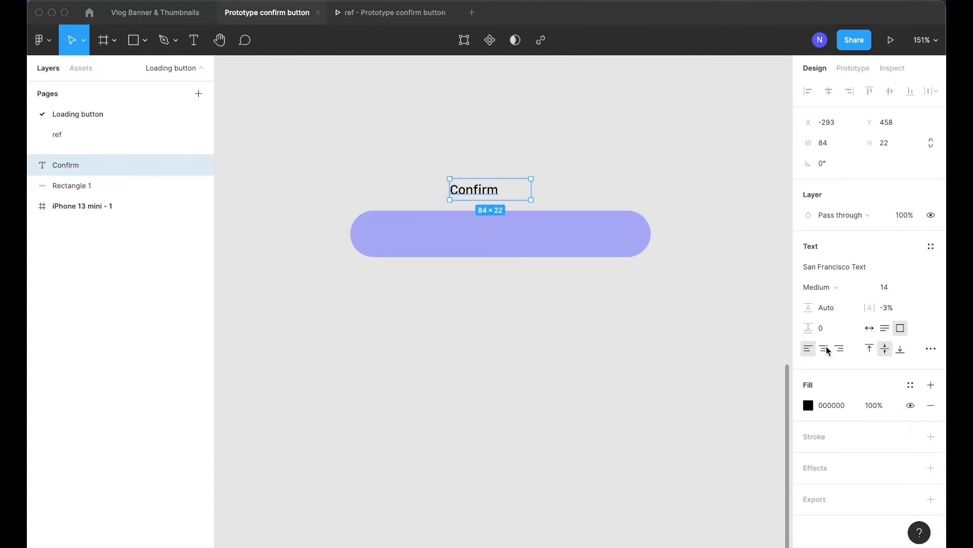
click(824, 350)
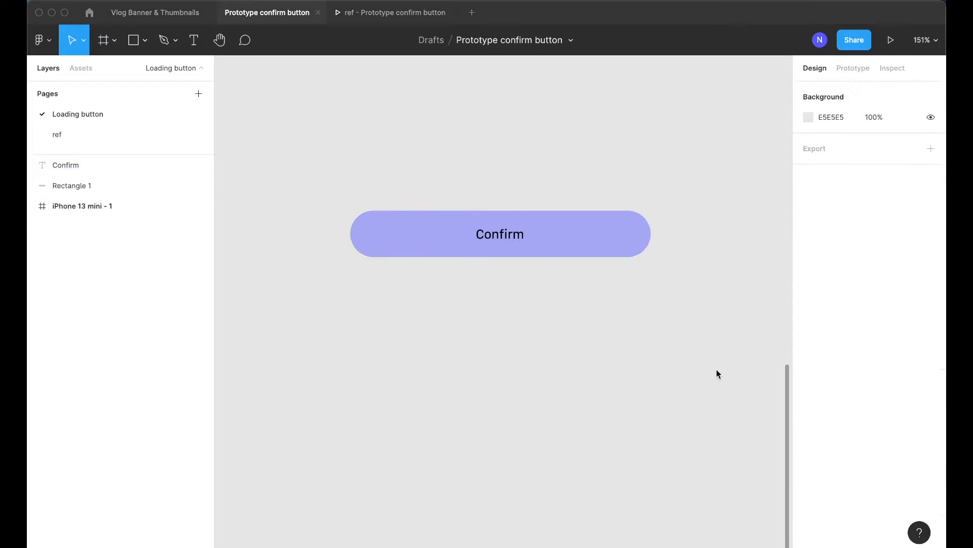
scroll(462, 257, up, 3)
scroll(514, 213, down, 2)
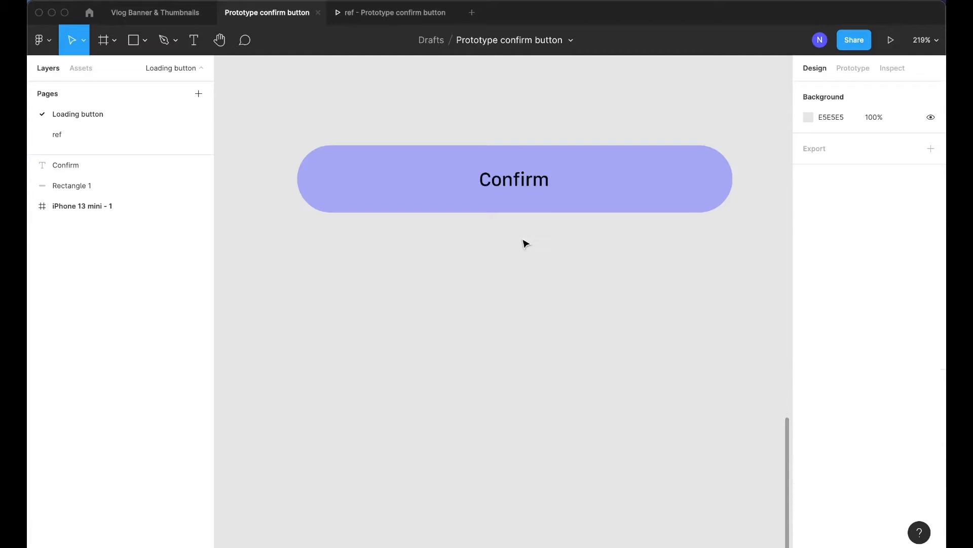
scroll(533, 296, right, 2)
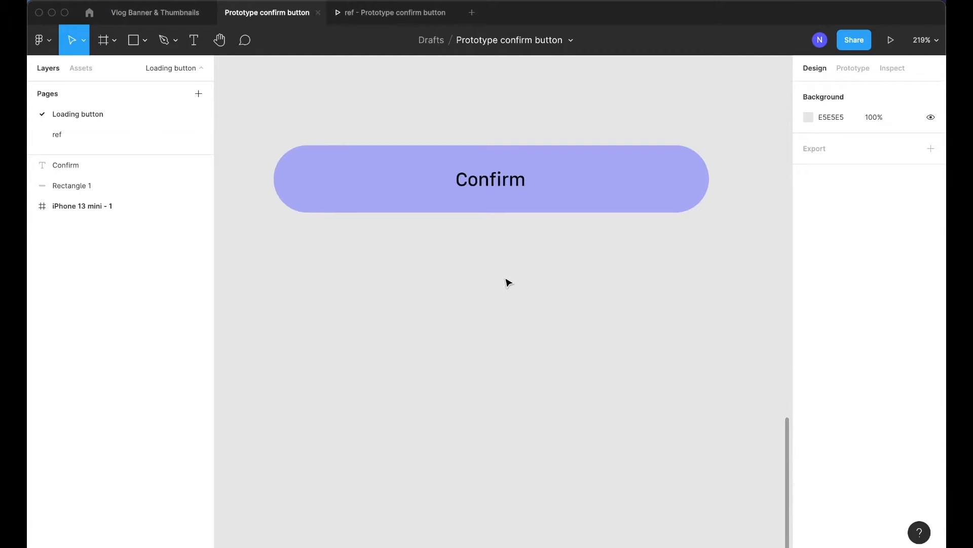
Draw a 24 × 24 circle below the button with the Ellipse tool
key(o)
mouse_move(471, 252)
mouse_down()
mouse_move(519, 302)
mouse_move(496, 288)
mouse_up()
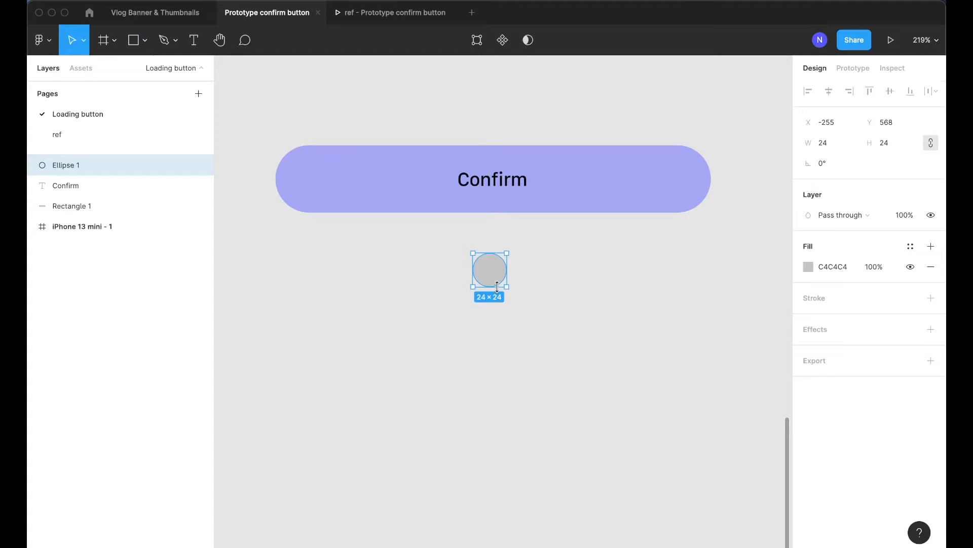
Swap the circle's fill to a stroke and set the stroke colour to 000000
scroll(582, 322, up, 3)
key(shift+x)
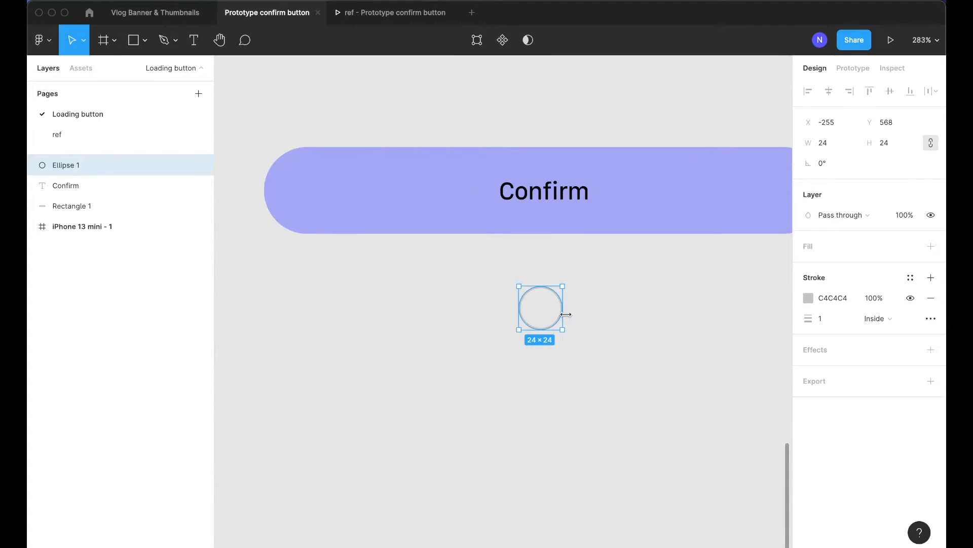
scroll(549, 312, up, 5)
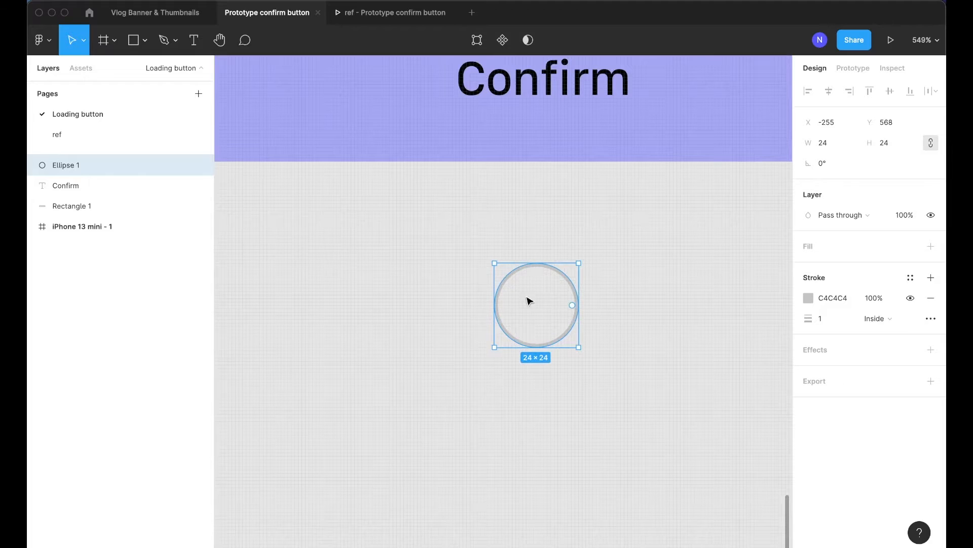
click(834, 298)
text(000)
key(Return)
Set the circle's stroke weight to 2
click(621, 303)
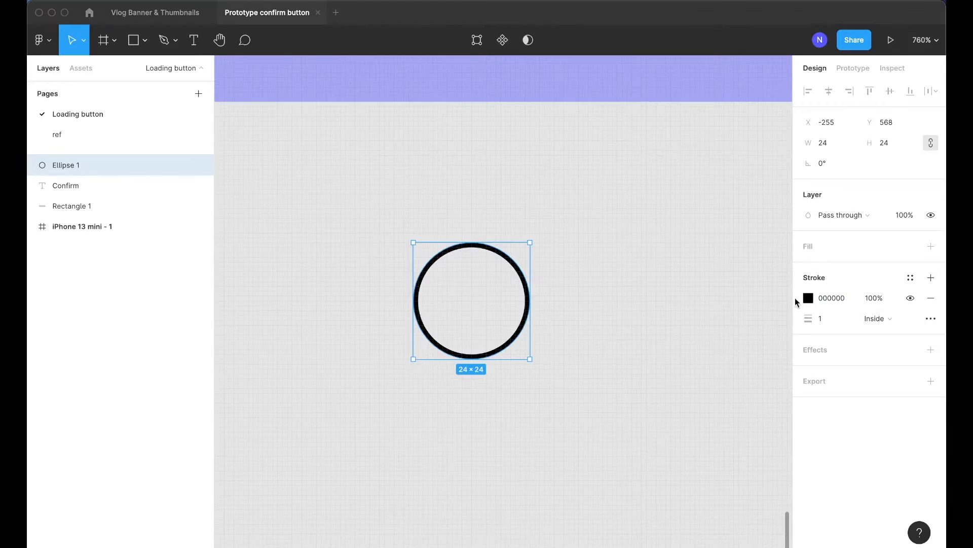
click(831, 320)
text(2)
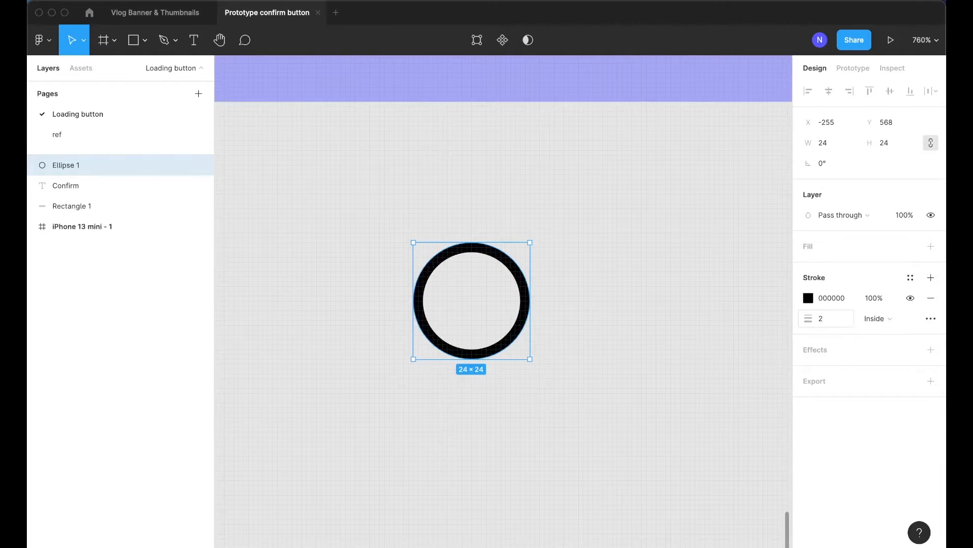
click(647, 276)
Select the Confirm text layer and hide it
ctrl+scroll(649, 269, down, 5)
scroll(659, 228, up, 3)
click(582, 172)
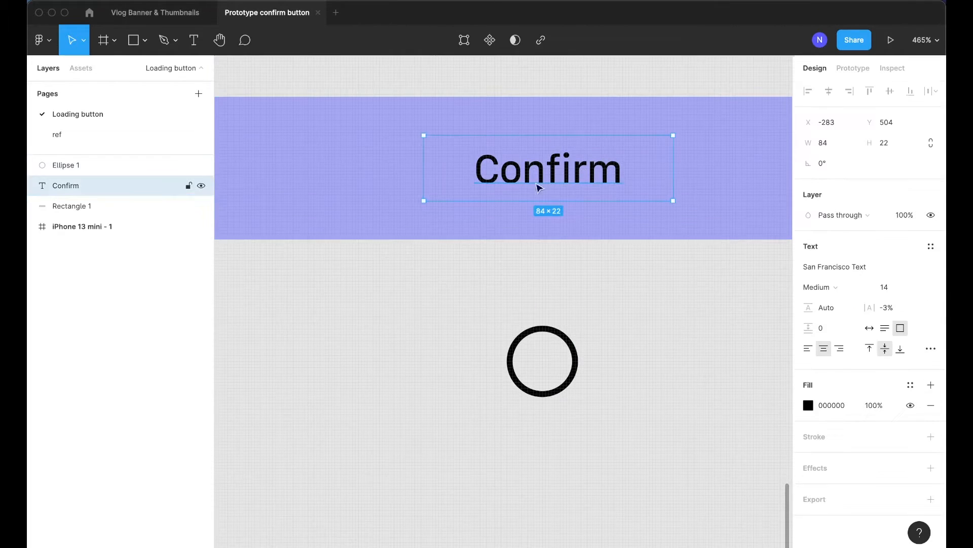
scroll(373, 178, down, 3)
key(0)
key(0)
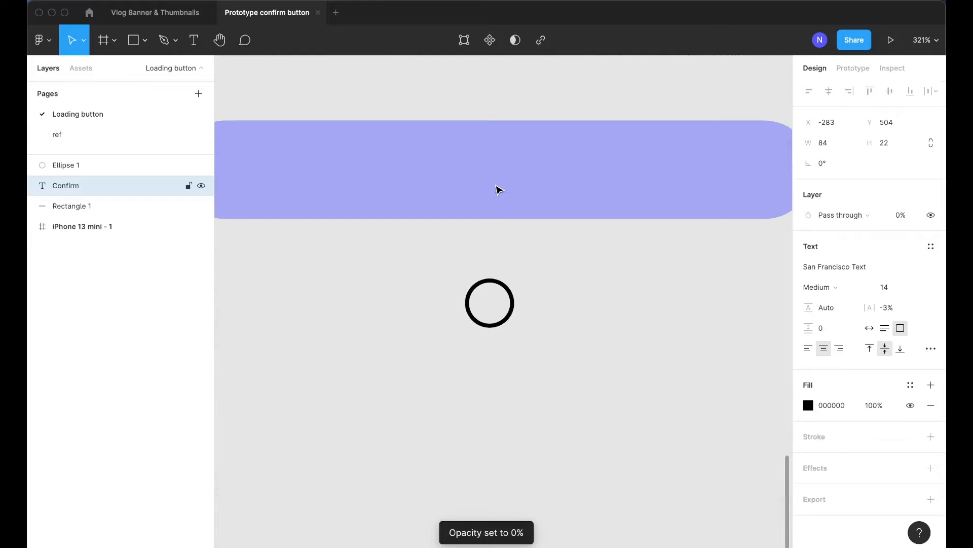
key(0)
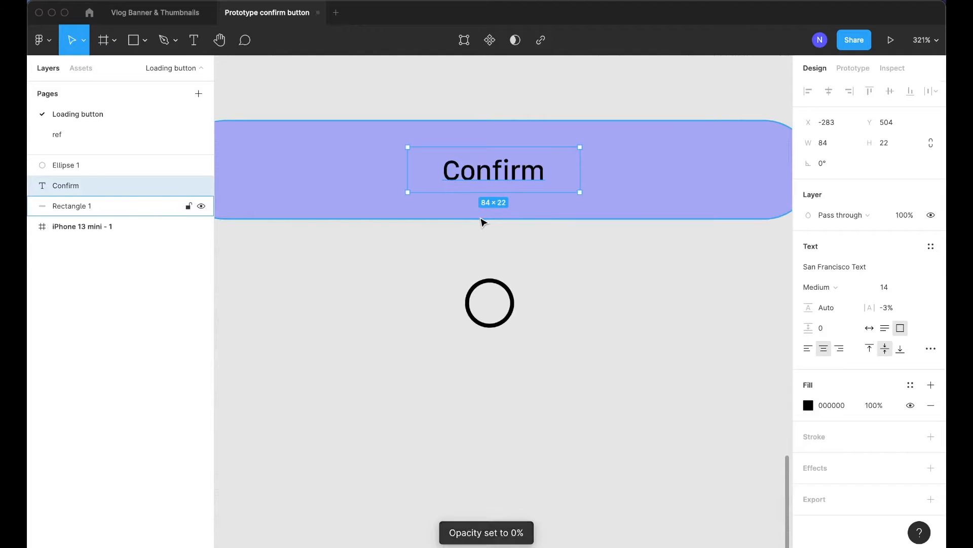
key(super+shift+h)
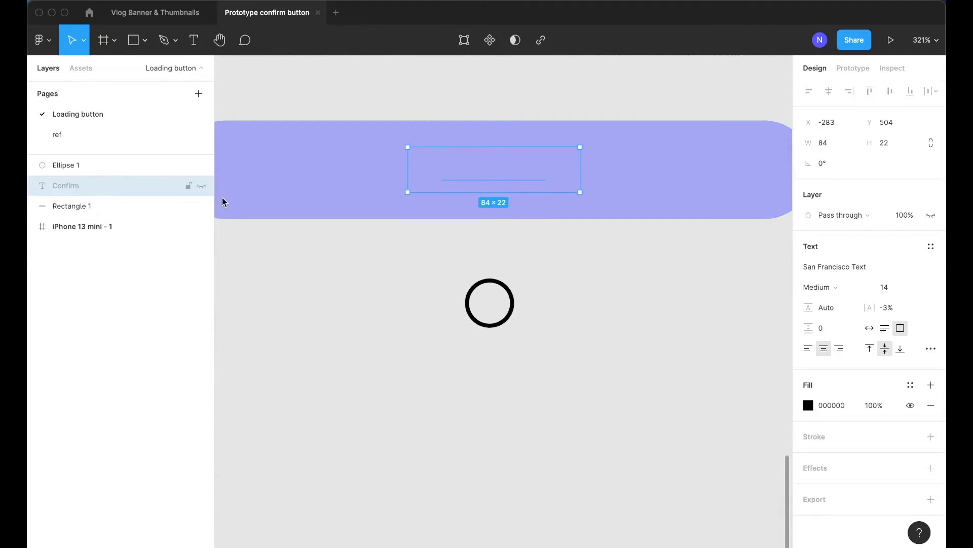
Move the circle into the centre of the button
click(477, 258)
drag(495, 282, 481, 163)
scroll(481, 162, down, 3)
click(556, 309)
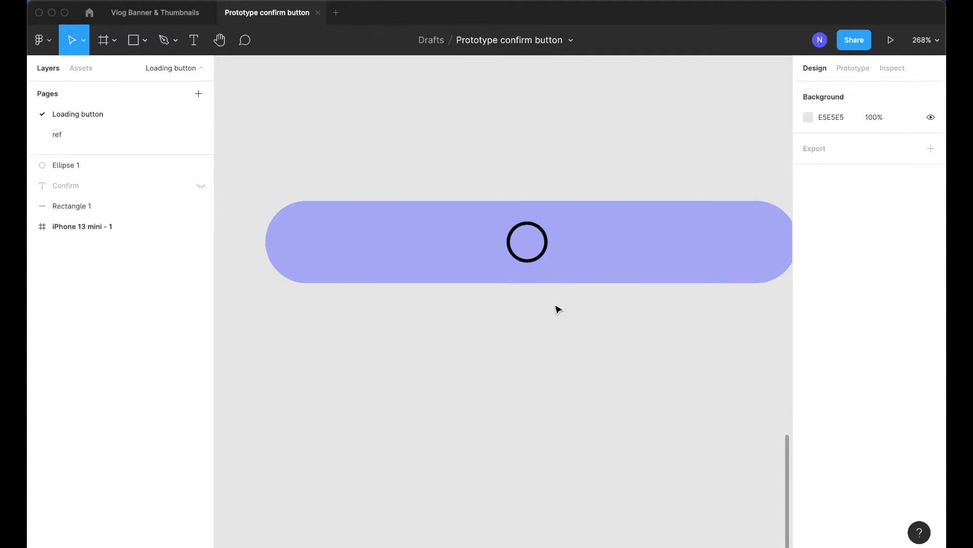
Open the circle into an arc by dragging its sweep handle to about -90%
scroll(539, 276, up, 5)
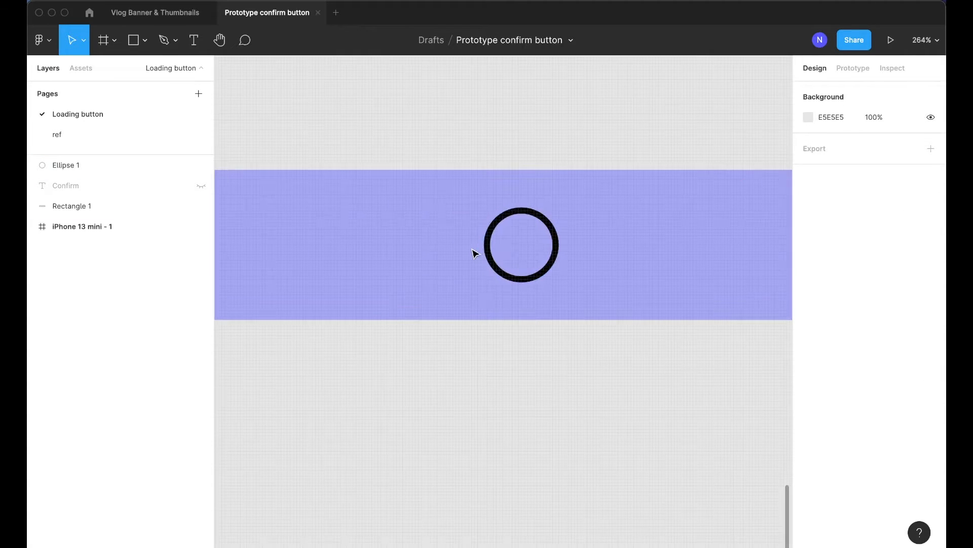
click(561, 244)
click(558, 243)
scroll(565, 245, up, 5)
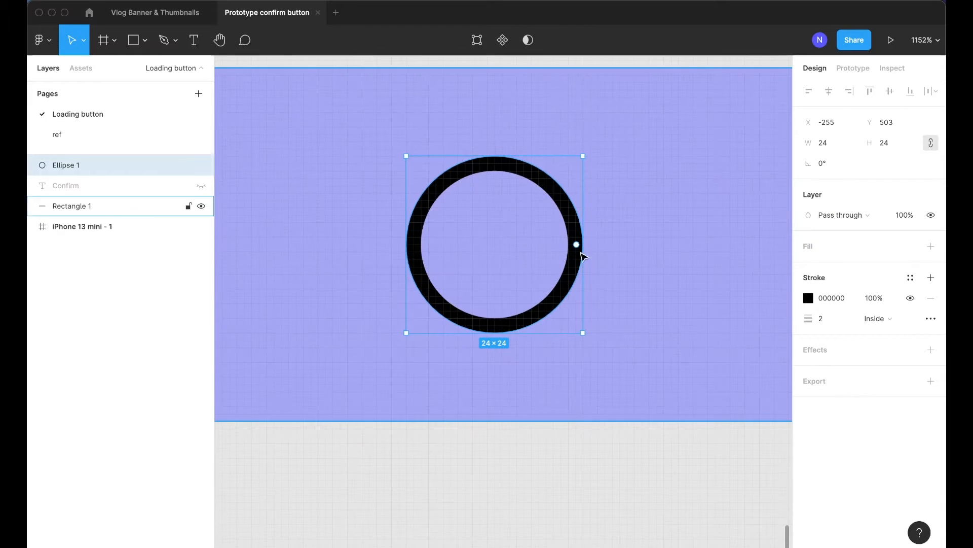
drag(577, 244, 568, 287)
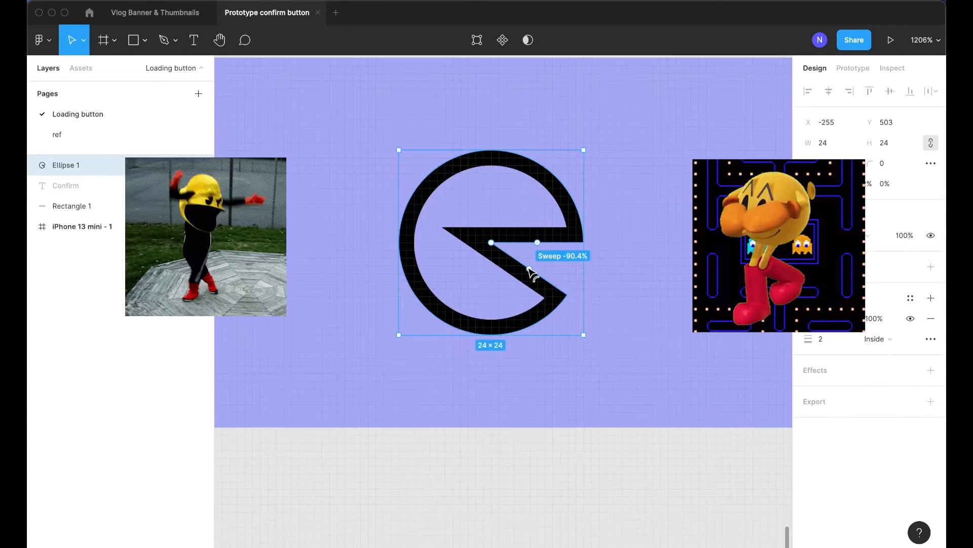
mouse_move(533, 274)
mouse_down()
mouse_move(513, 273)
mouse_move(529, 271)
mouse_up()
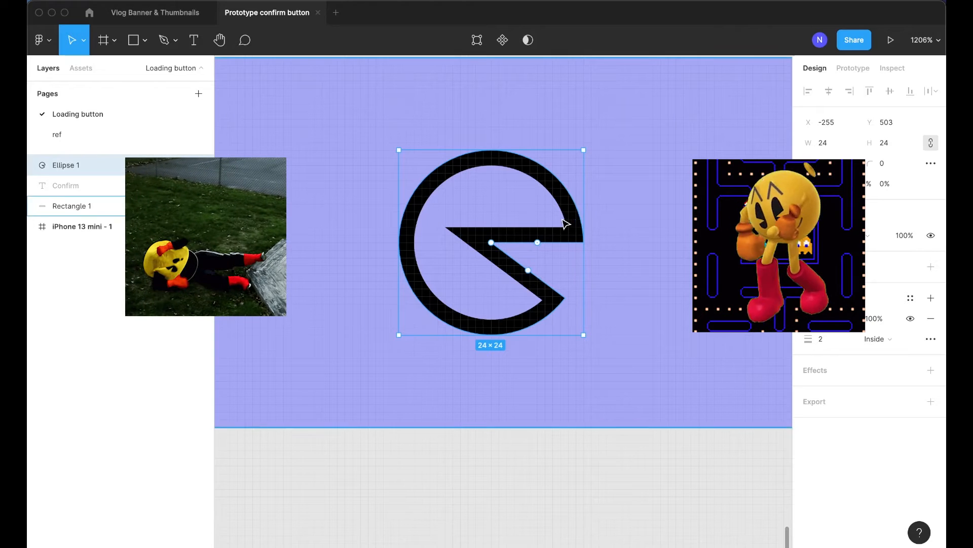
scroll(492, 231, left, 5)
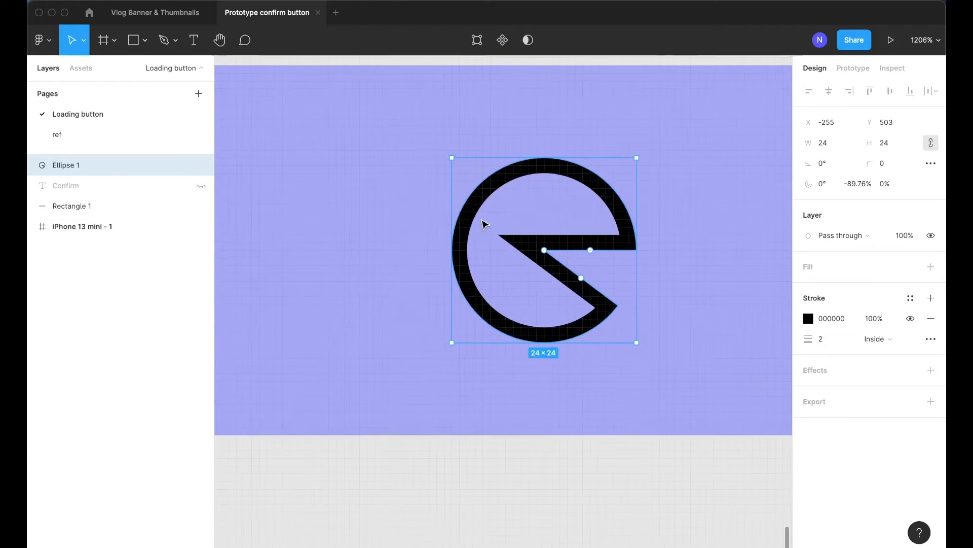
In vector edit mode, delete the arc's centre point and its lower end point to leave an open curved stroke
double_click(552, 250)
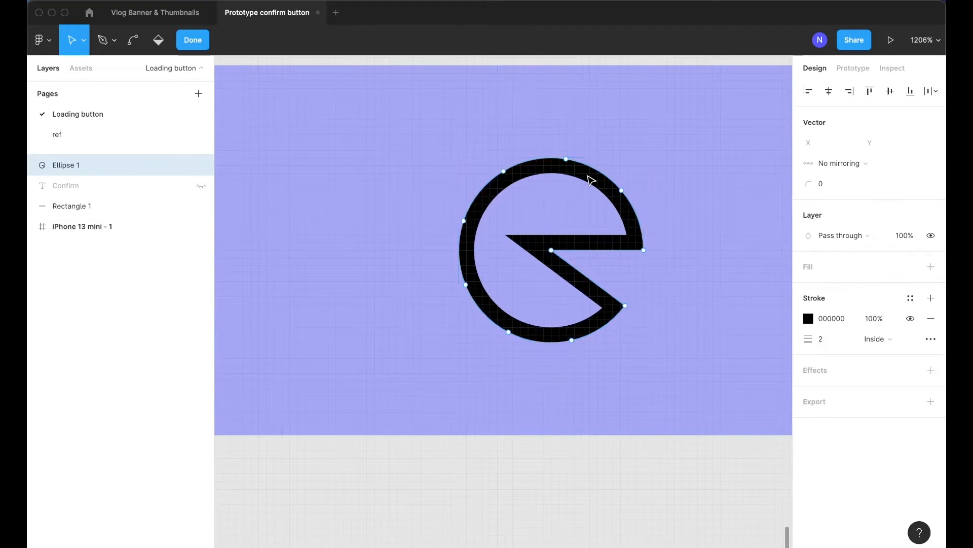
click(552, 250)
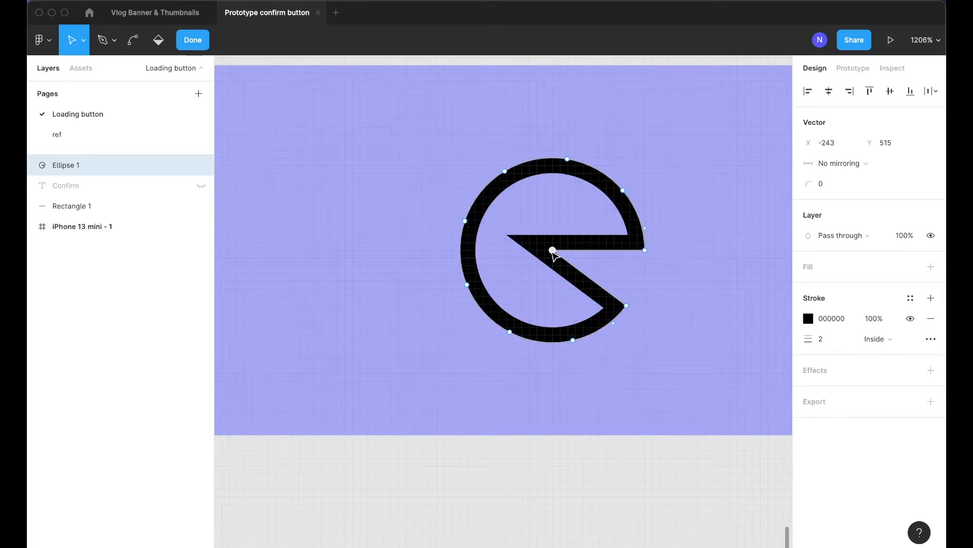
key(Delete)
click(626, 305)
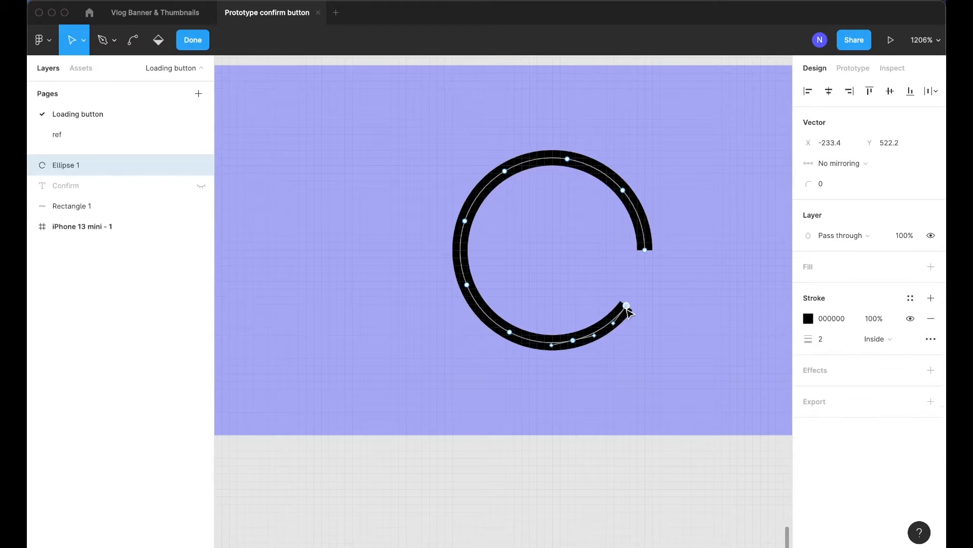
key(Delete)
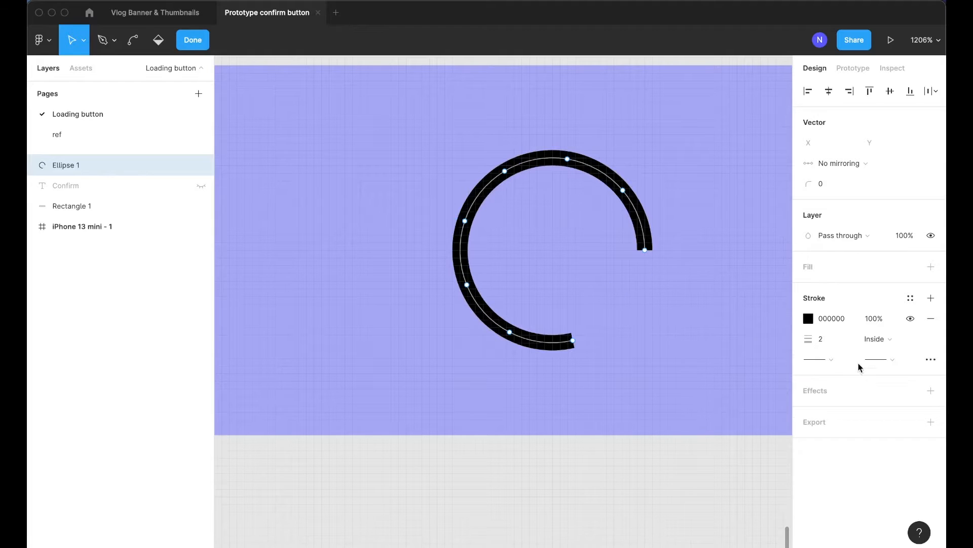
Set the arc stroke's end caps to Round in the advanced stroke settings and leave editing
click(896, 340)
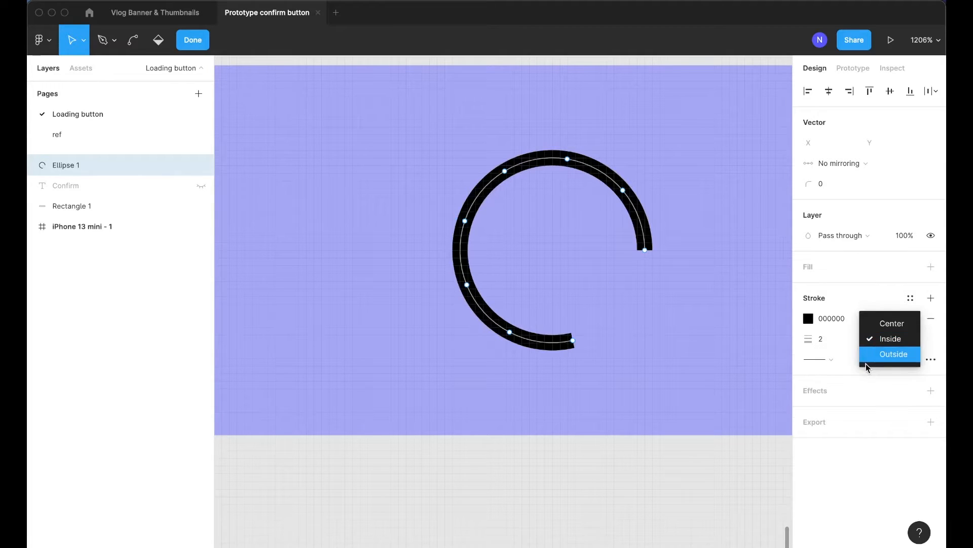
click(937, 366)
click(931, 360)
click(887, 359)
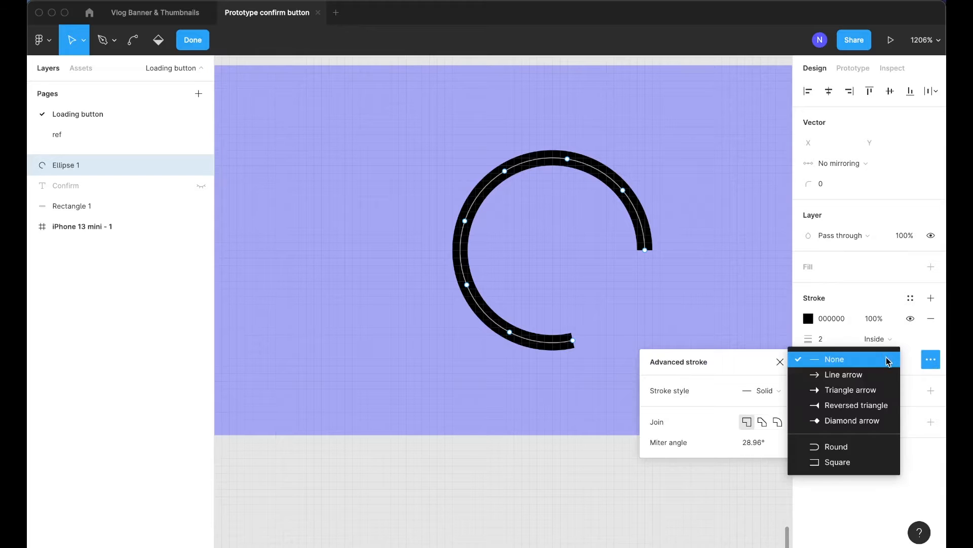
click(839, 448)
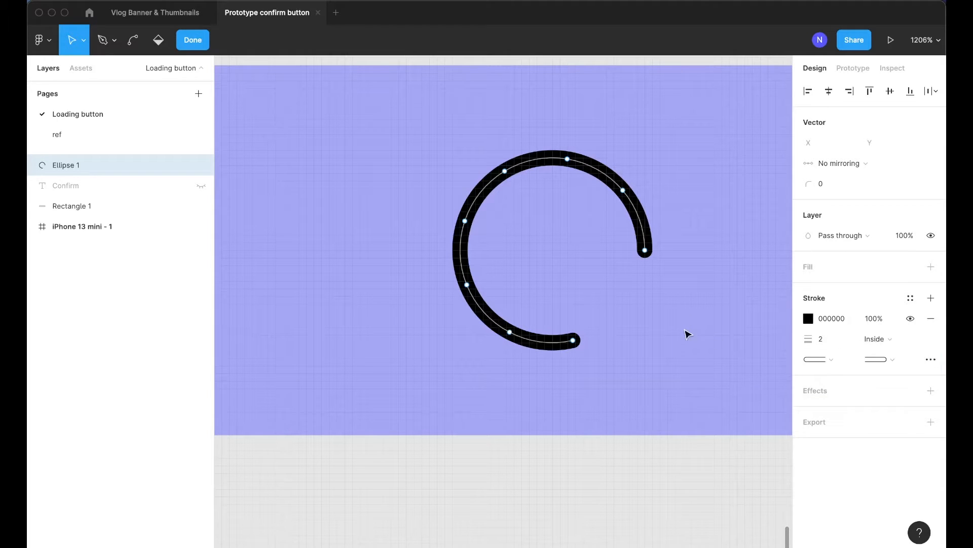
key(Escape)
key(Escape)
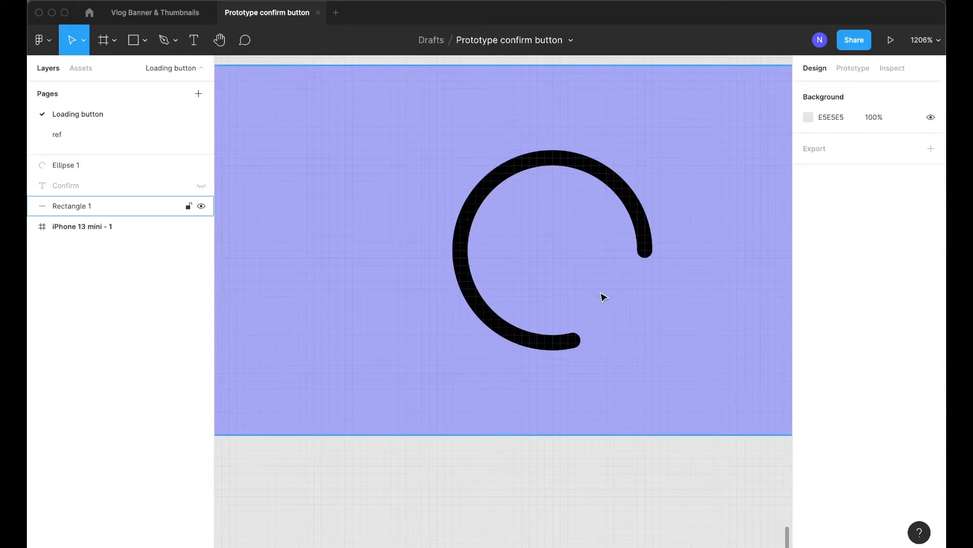
scroll(603, 297, down, 5)
scroll(596, 295, right, 1)
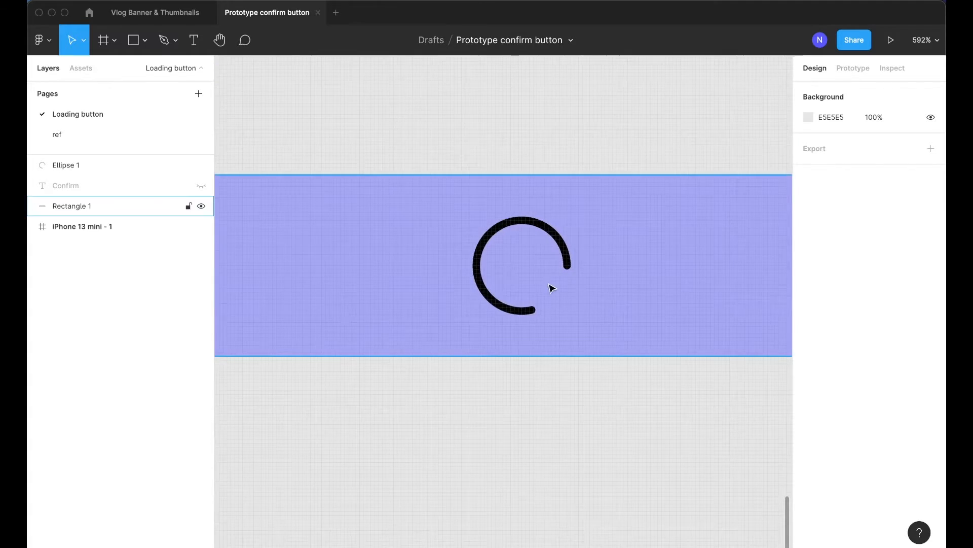
scroll(550, 287, down, 2)
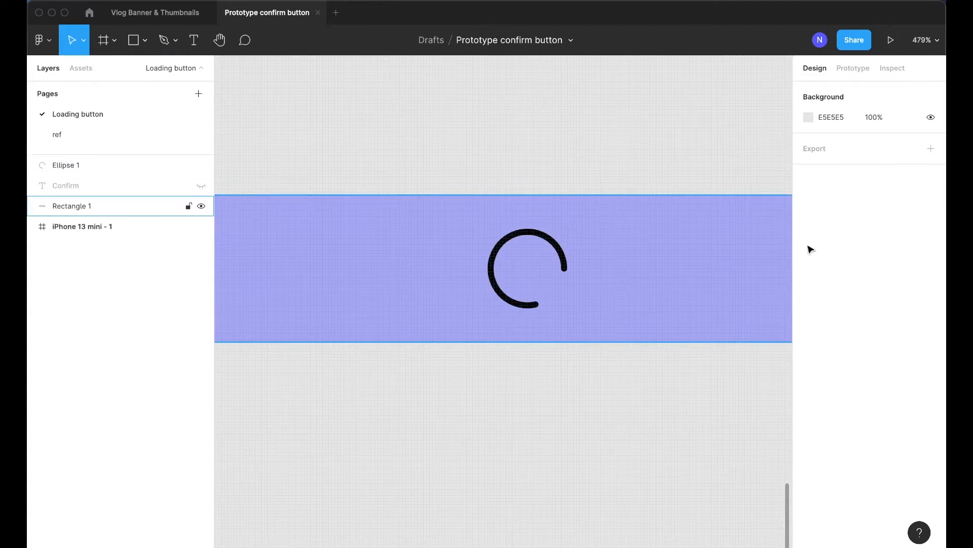
double_click(517, 242)
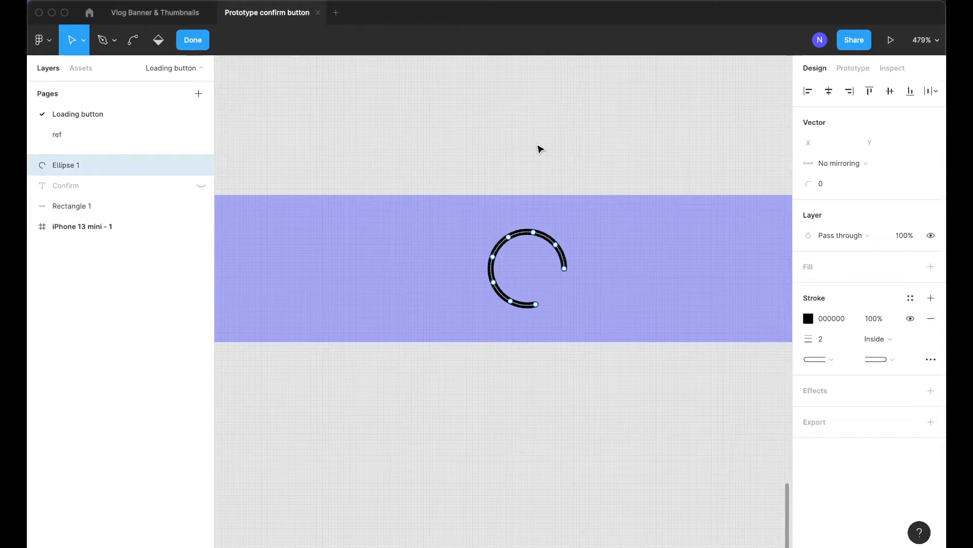
key(Escape)
key(Escape)
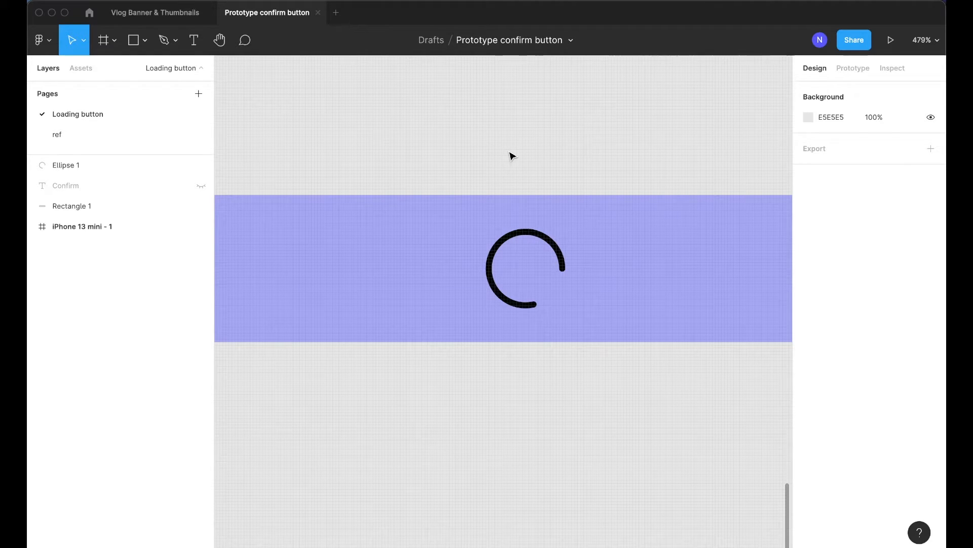
Wrap the arc in a new frame
click(565, 322)
click(567, 399)
drag(536, 237, 538, 236)
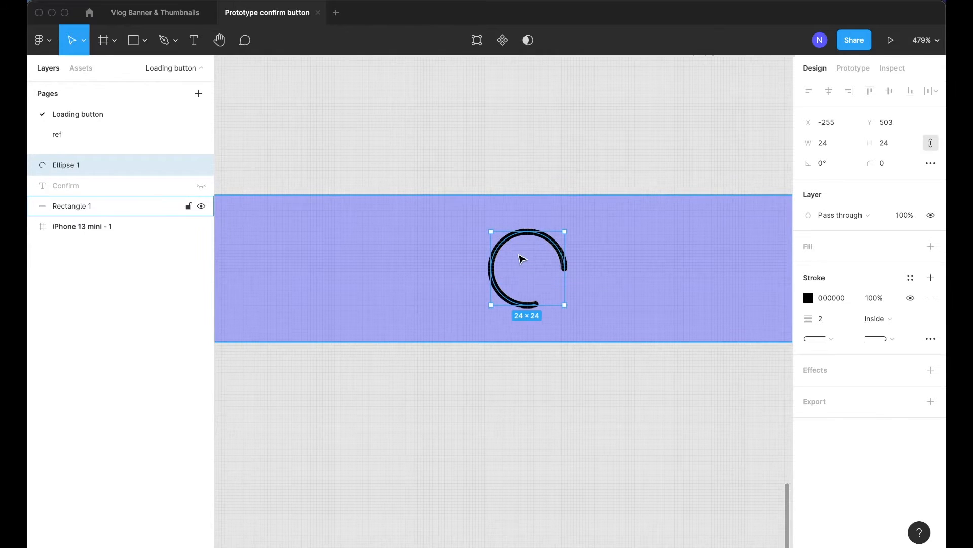
key(super+alt+g)
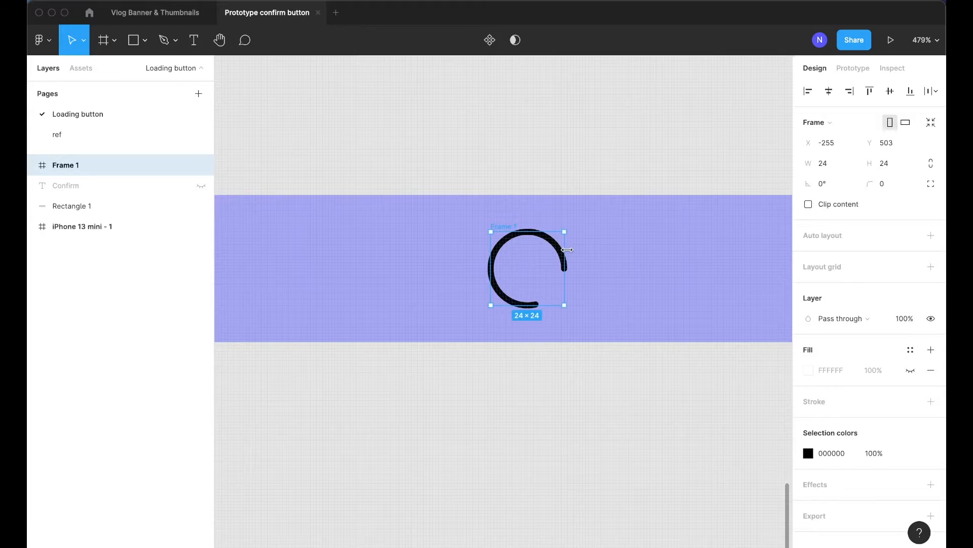
drag(568, 250, 576, 249)
key(super+z)
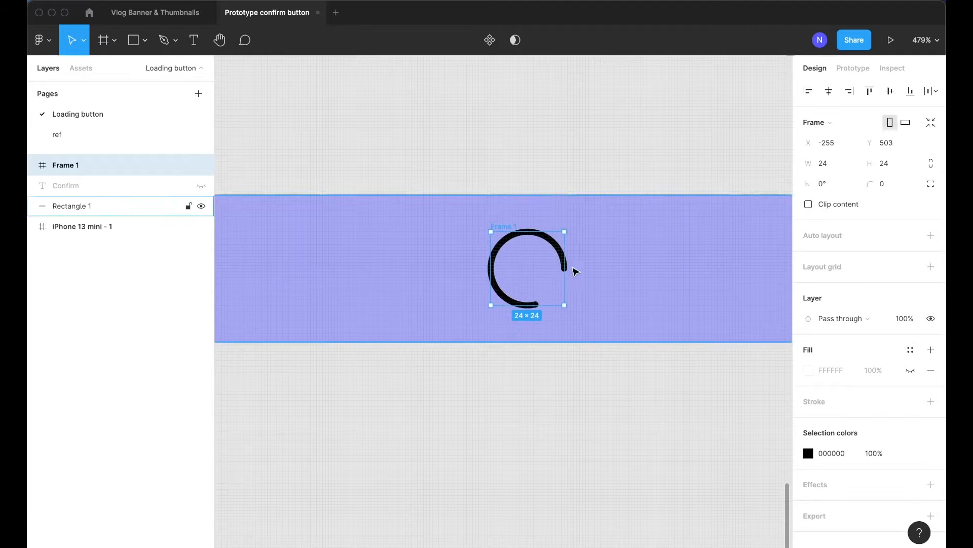
Set the frame's width and height to 32 × 32
click(840, 162)
text(32)
key(Tab)
text(32)
key(Tab)
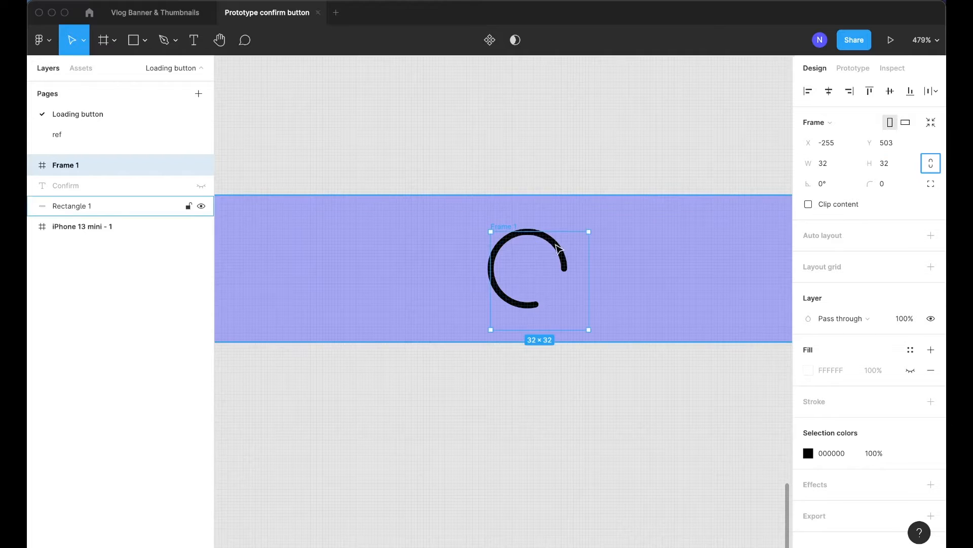
Center the arc inside the 32 × 32 frame and reselect the frame
click(560, 248)
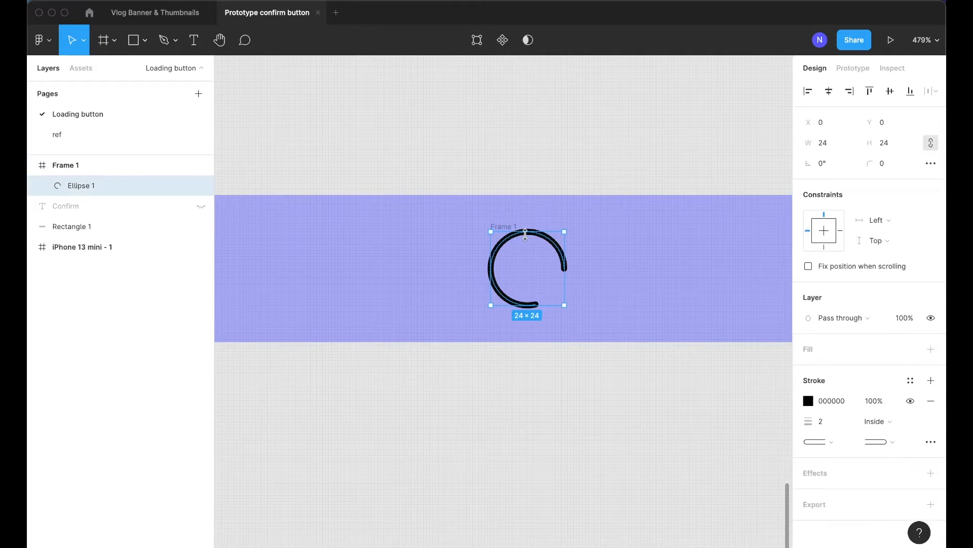
drag(525, 234, 531, 239)
click(495, 227)
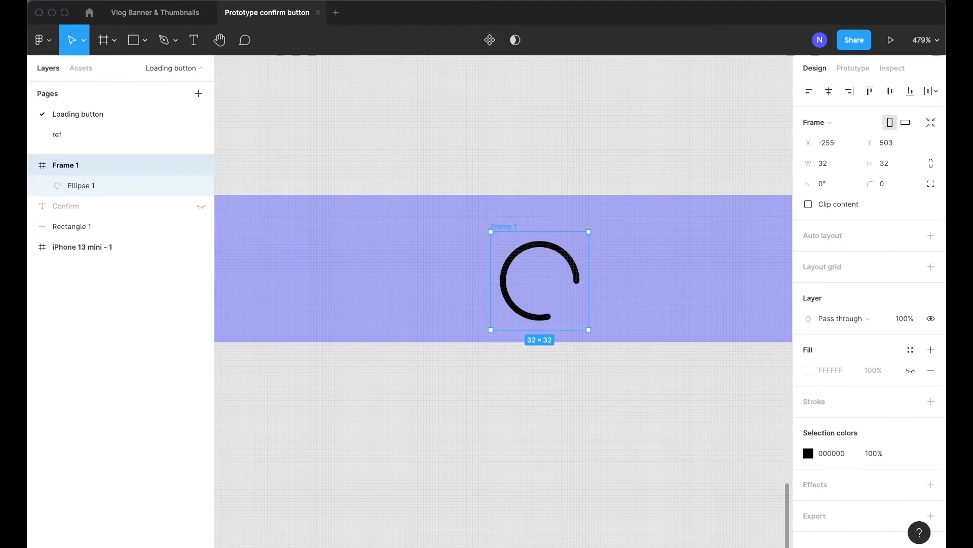
Rename the frame as Loader
double_click(76, 165)
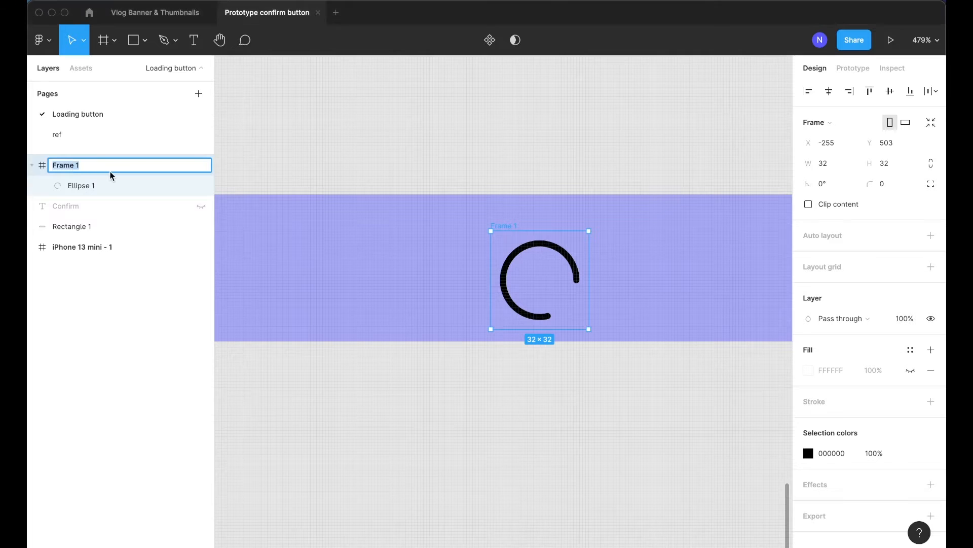
text(Loader)
key(Return)
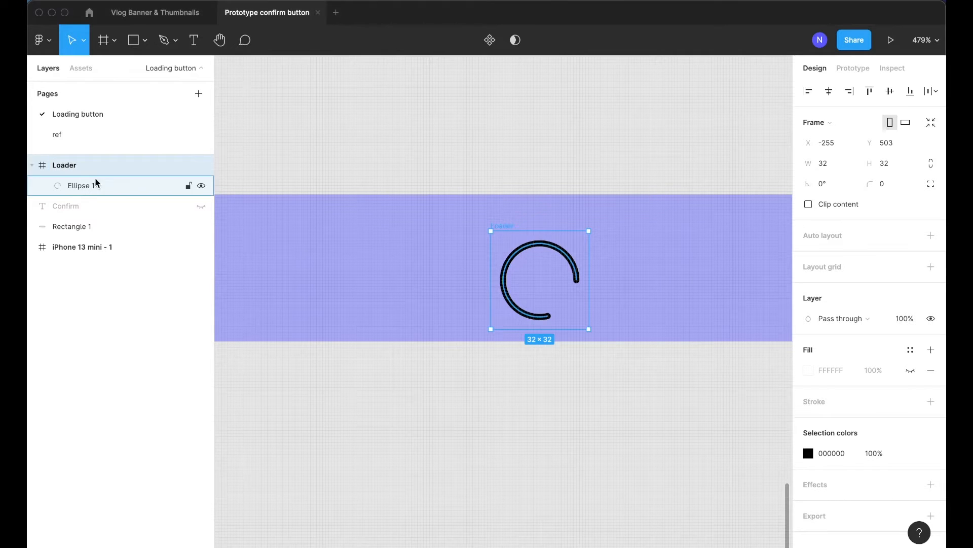
Select the Loader frame and hide it
click(491, 175)
click(509, 228)
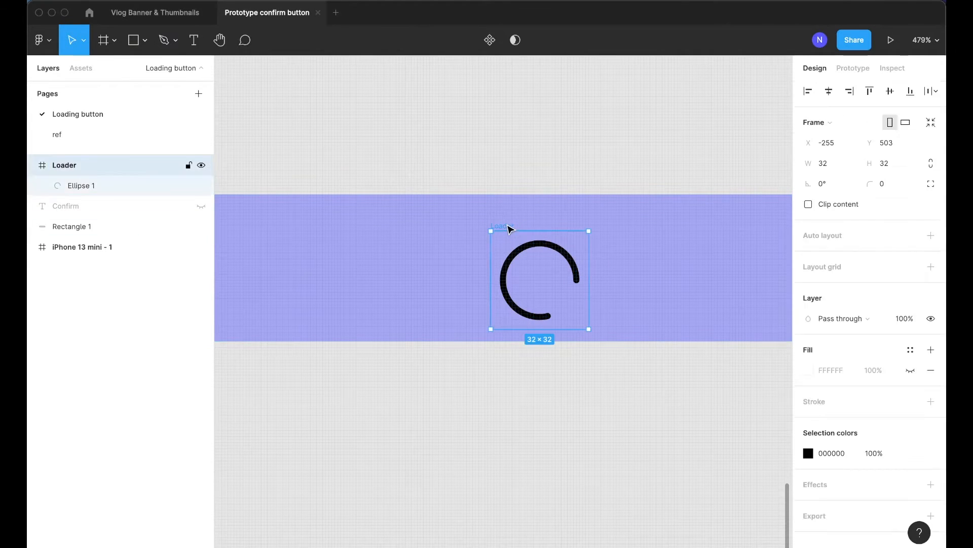
click(201, 164)
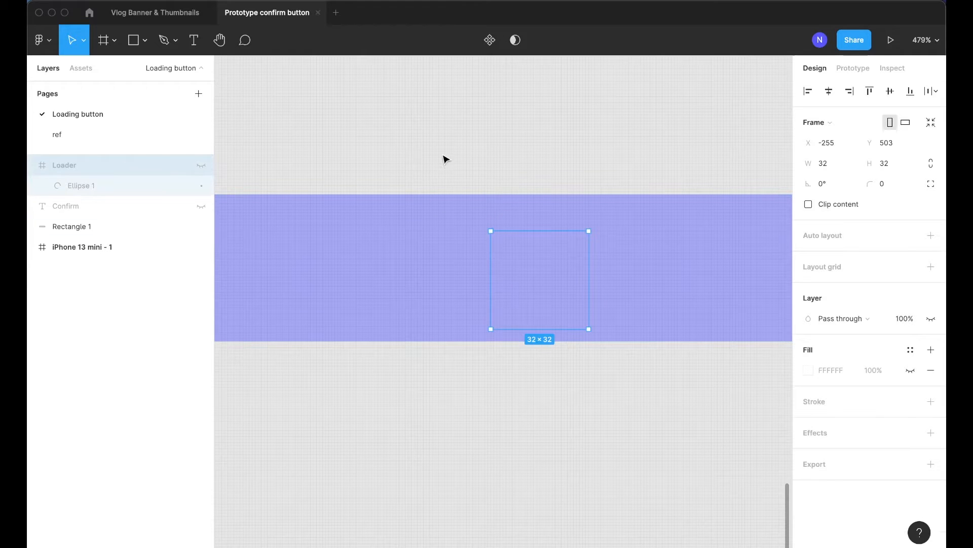
click(444, 161)
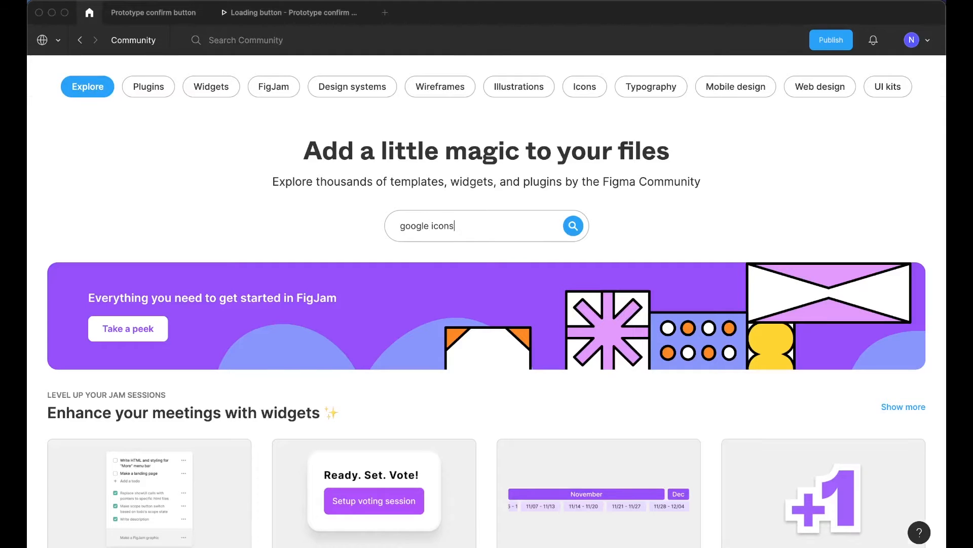
Search the Figma Community for google icons and open the Material Design Icons file
key(Return)
click(579, 391)
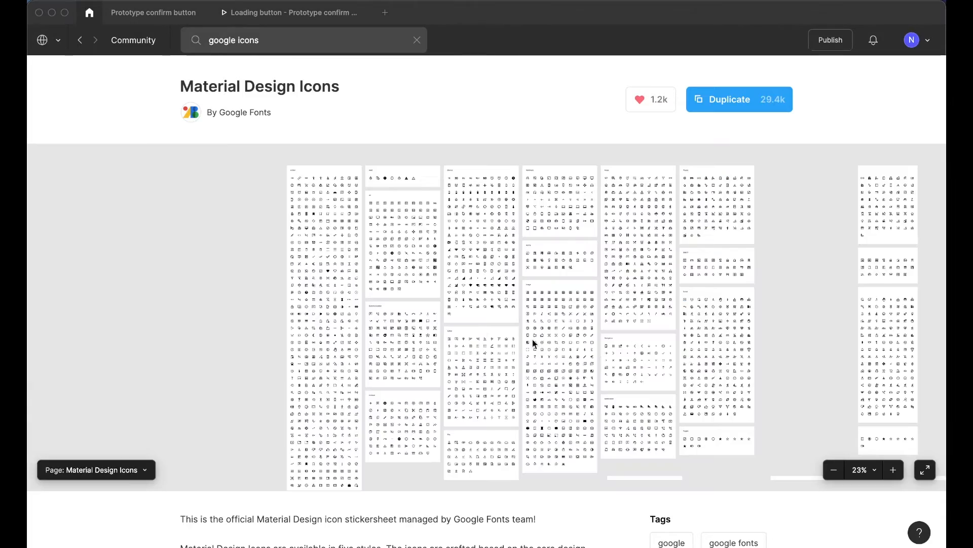
scroll(298, 226, up, 10)
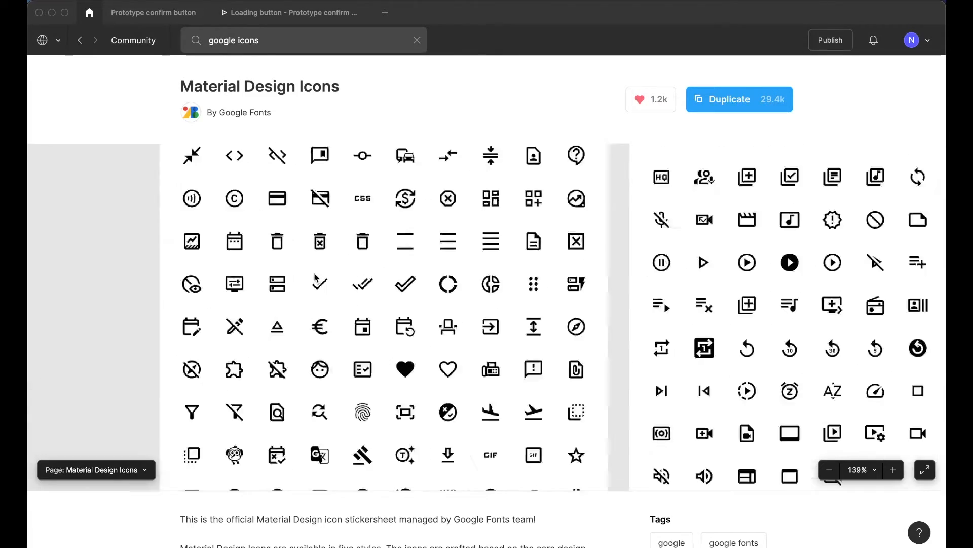
Paste the done check icon from the Material Design Icons file into the prototype file
scroll(322, 283, up, 5)
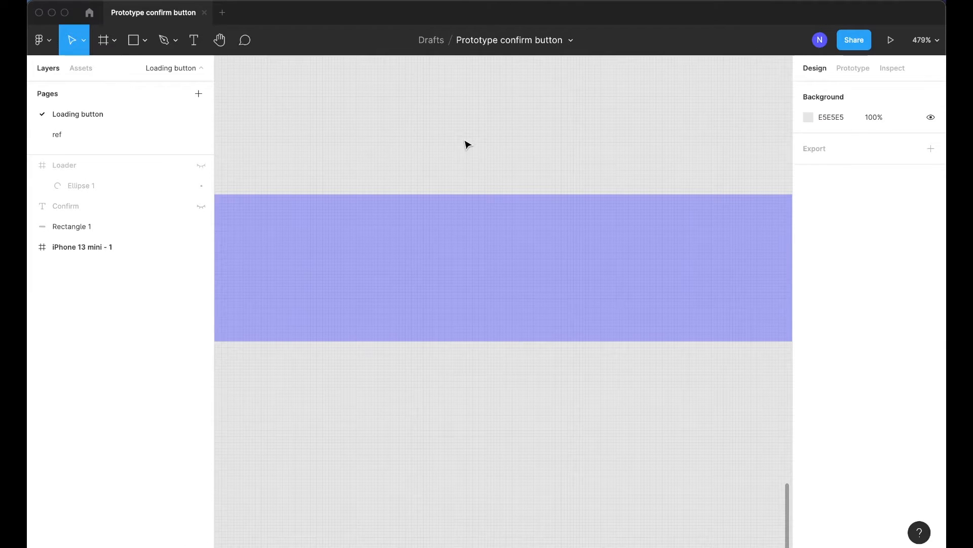
key(super+v)
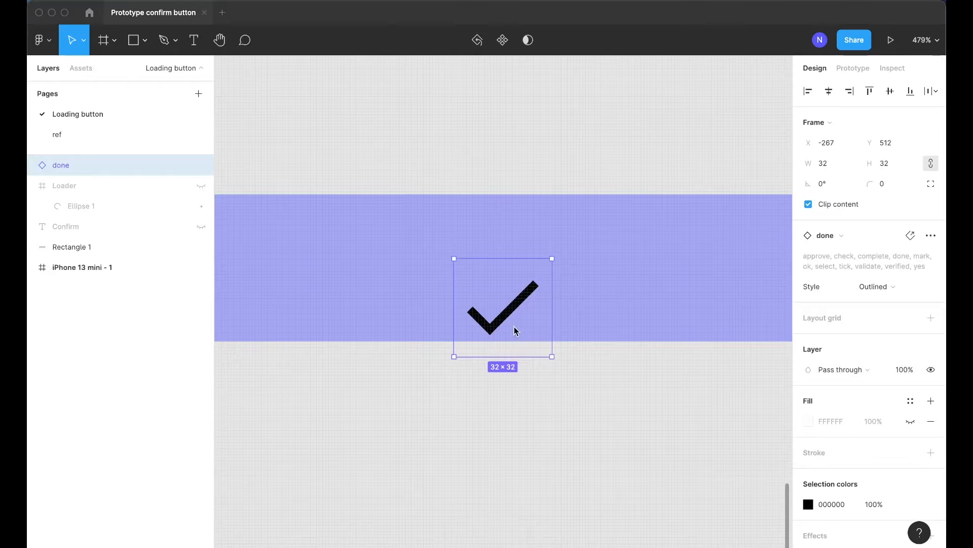
Move the done icon onto the centre of the button
double_click(513, 305)
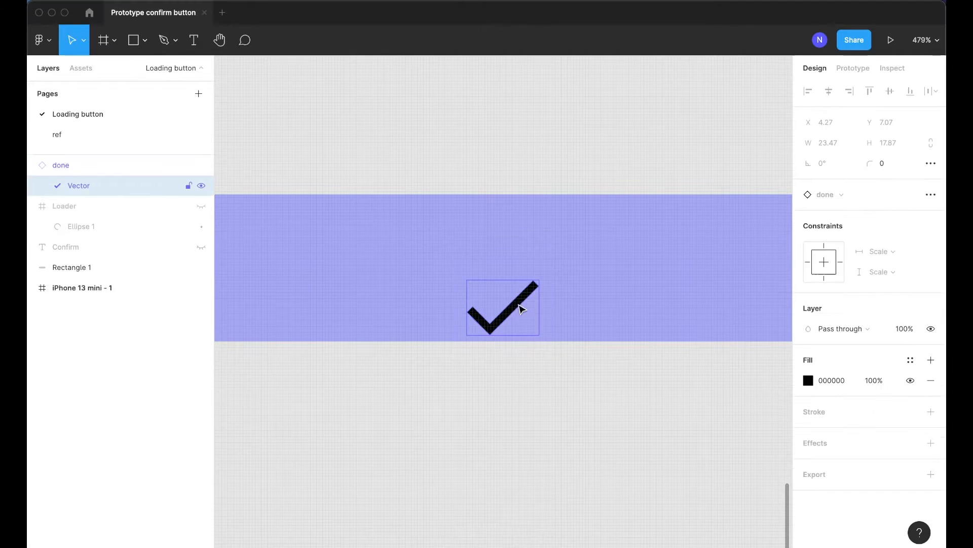
click(522, 324)
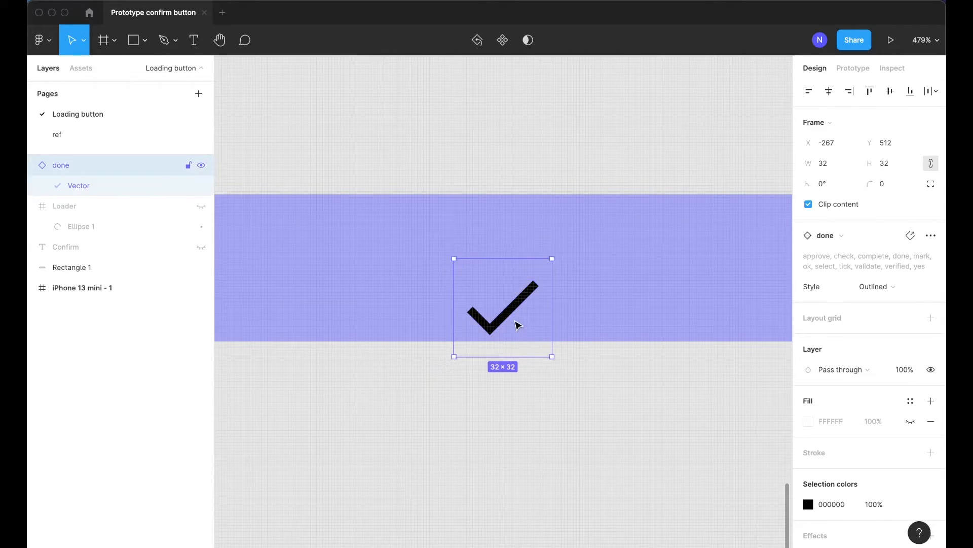
drag(479, 298, 470, 257)
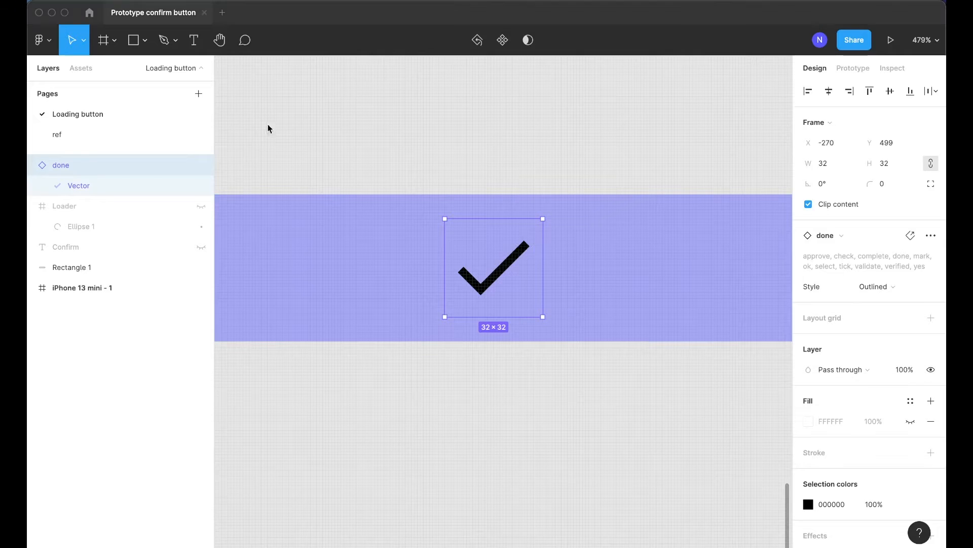
Unhide the Loader frame and the Confirm text layer
click(105, 214)
key(ctrl+shift+h)
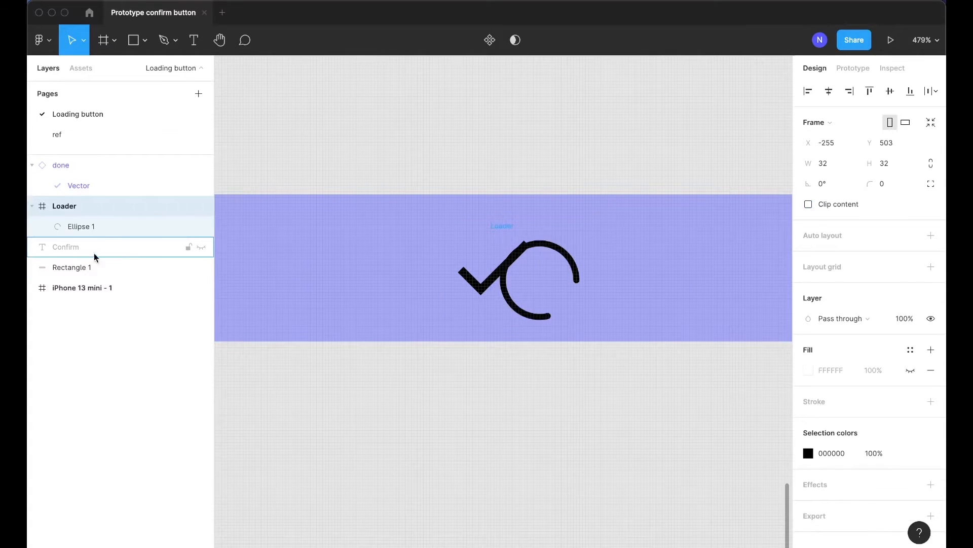
click(78, 250)
key(ctrl+shift+h)
scroll(479, 272, down, 3)
key(Escape)
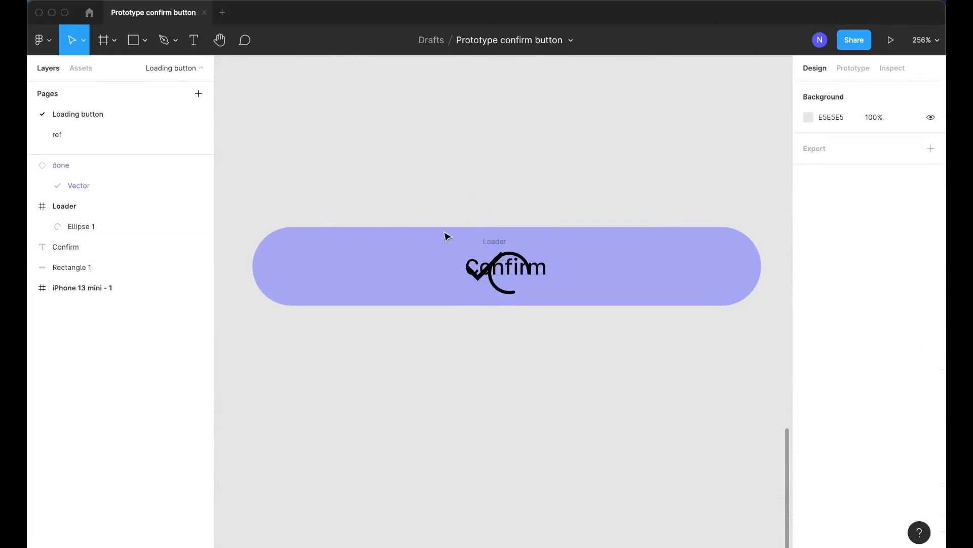
Wrap all the button layers in a new frame and rename it Button
drag(267, 179, 755, 365)
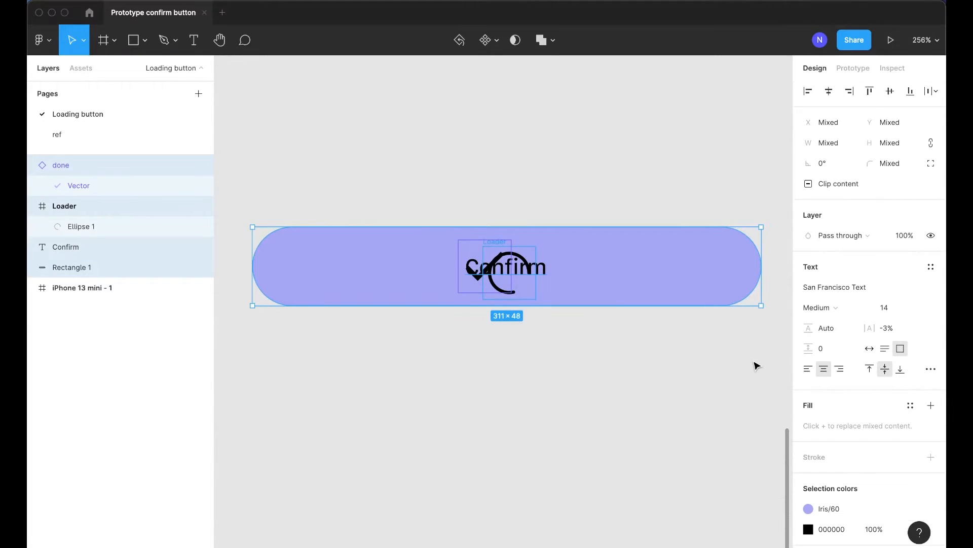
key(ctrl+alt+g)
double_click(66, 166)
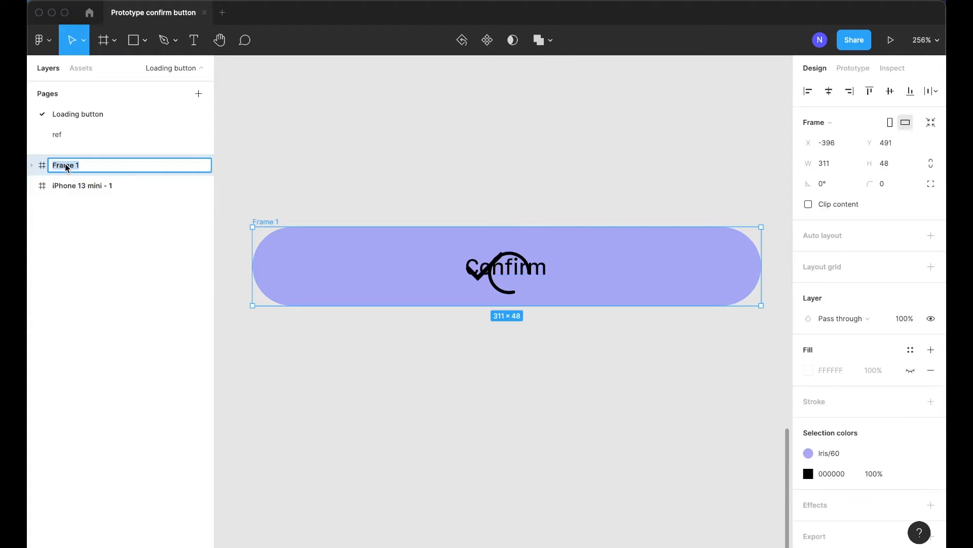
text(Button)
key(Return)
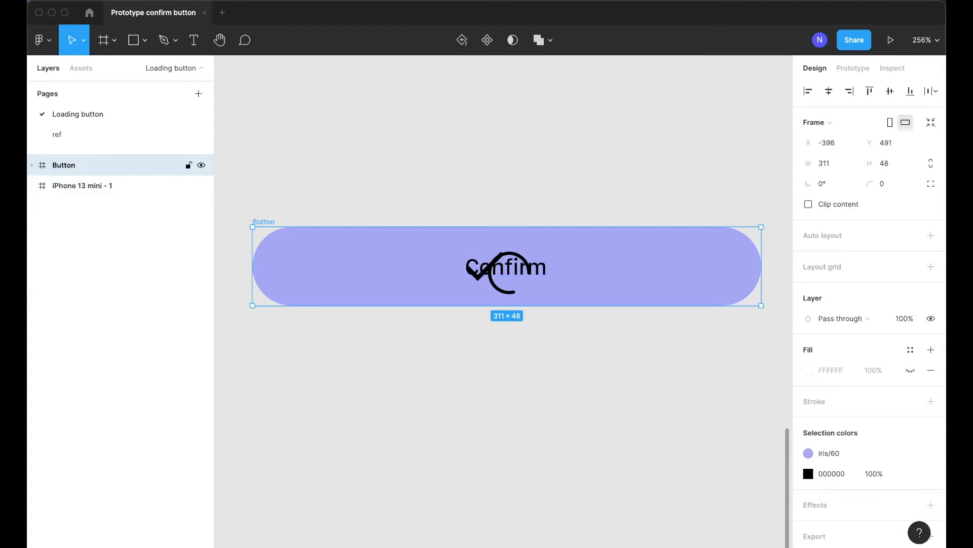
Expand the Button frame and inspect the positions of the done icon and the Loader frame
click(43, 169)
click(43, 187)
click(84, 188)
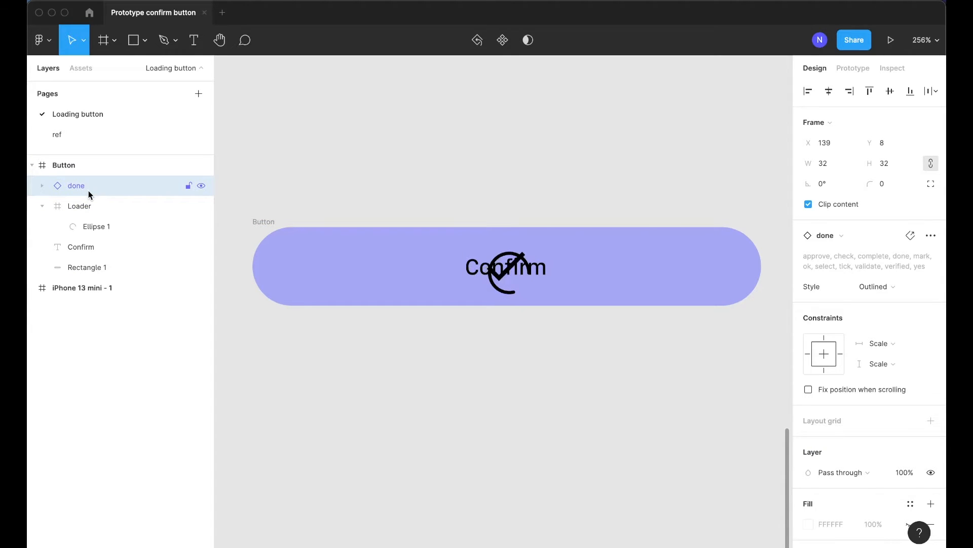
click(88, 207)
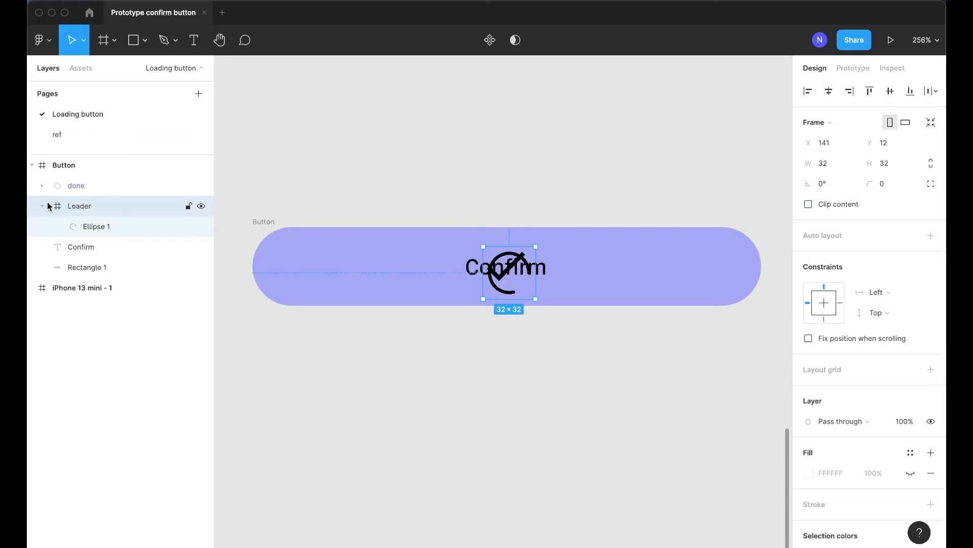
click(76, 247)
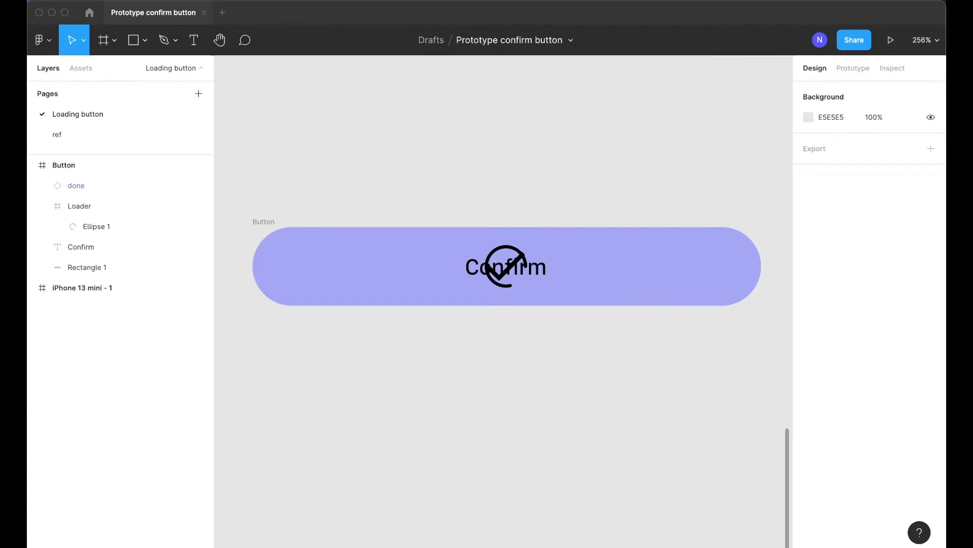
scroll(430, 319, down, 5)
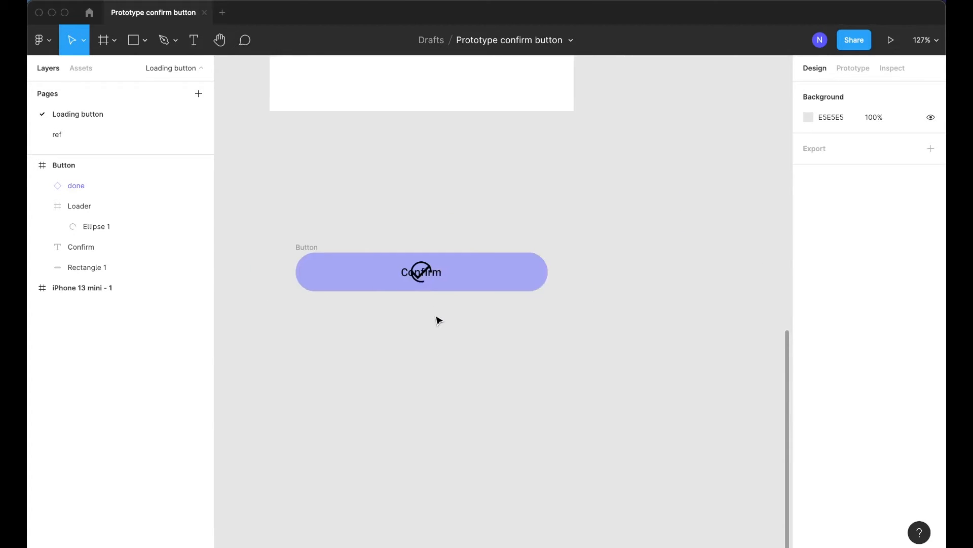
scroll(337, 285, up, 3)
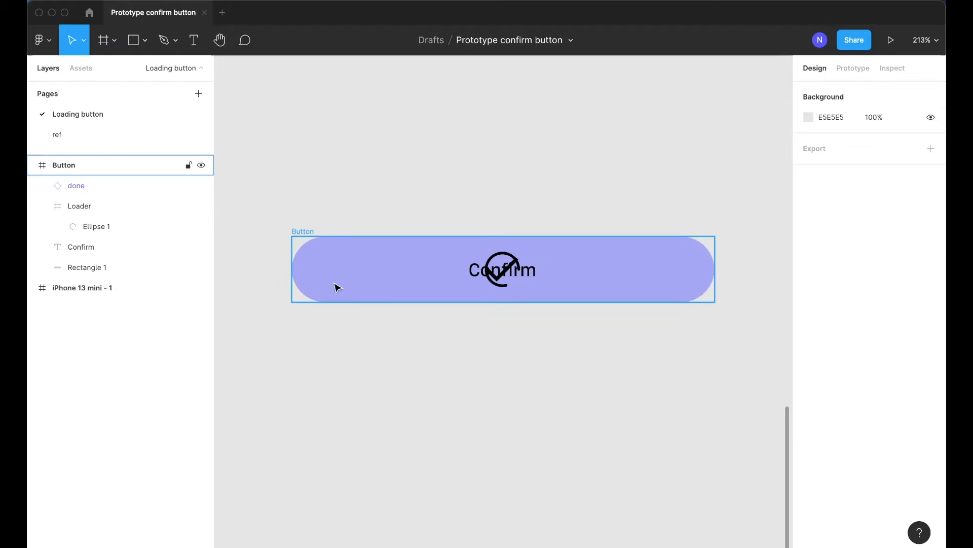
scroll(368, 337, down, 2)
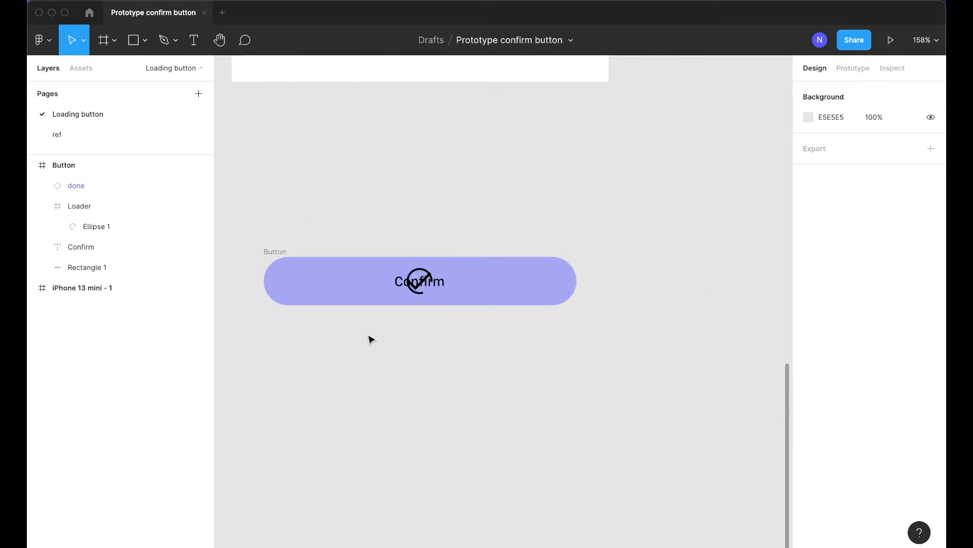
Duplicate the Button frame twice, placing the copies side by side
alt+drag(269, 252, 617, 272)
scroll(410, 279, right, 5)
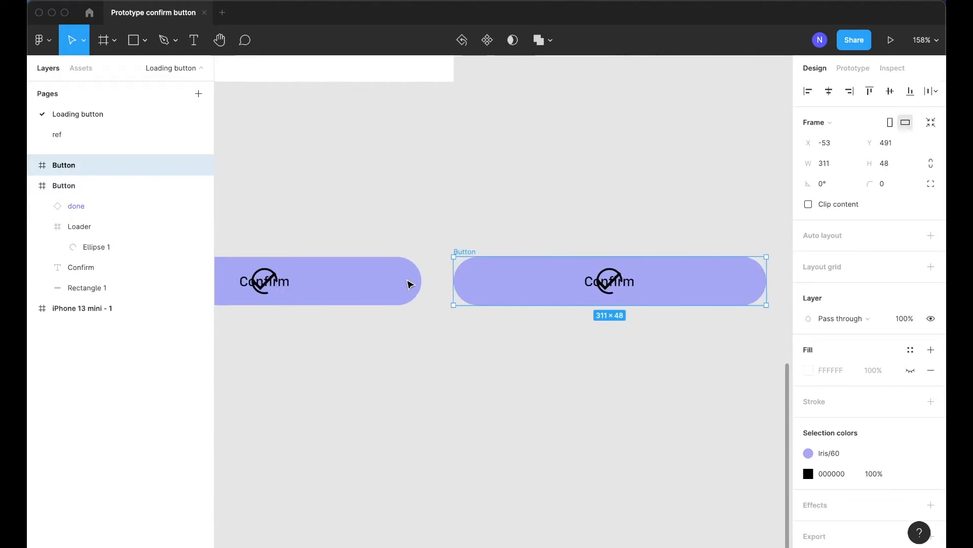
scroll(408, 278, down, 2)
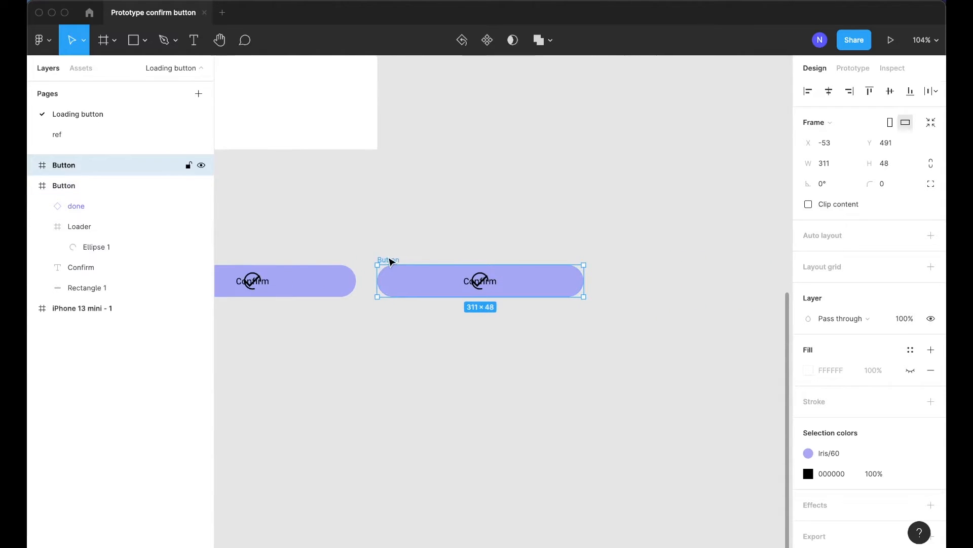
alt+drag(390, 261, 628, 268)
scroll(631, 276, right, 3)
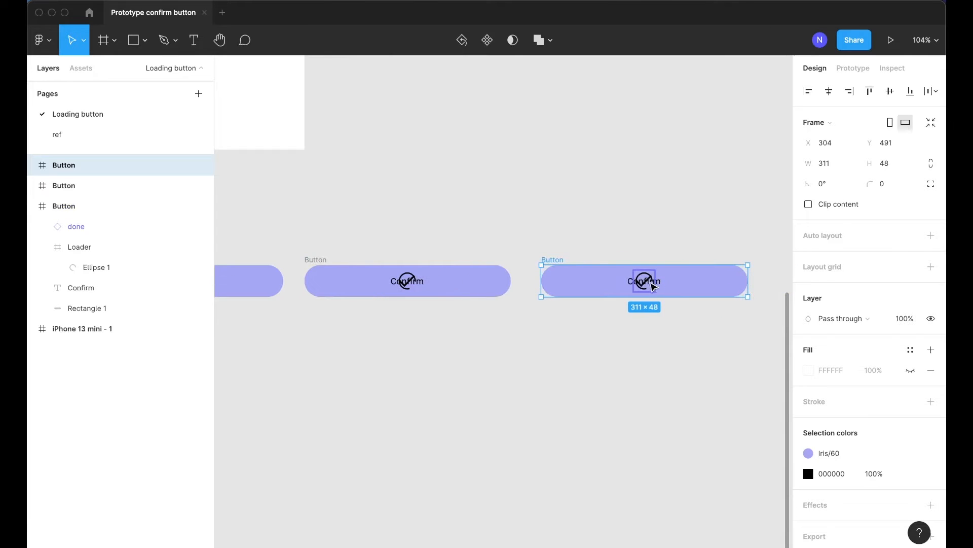
scroll(634, 284, left, 2)
scroll(669, 282, left, 4)
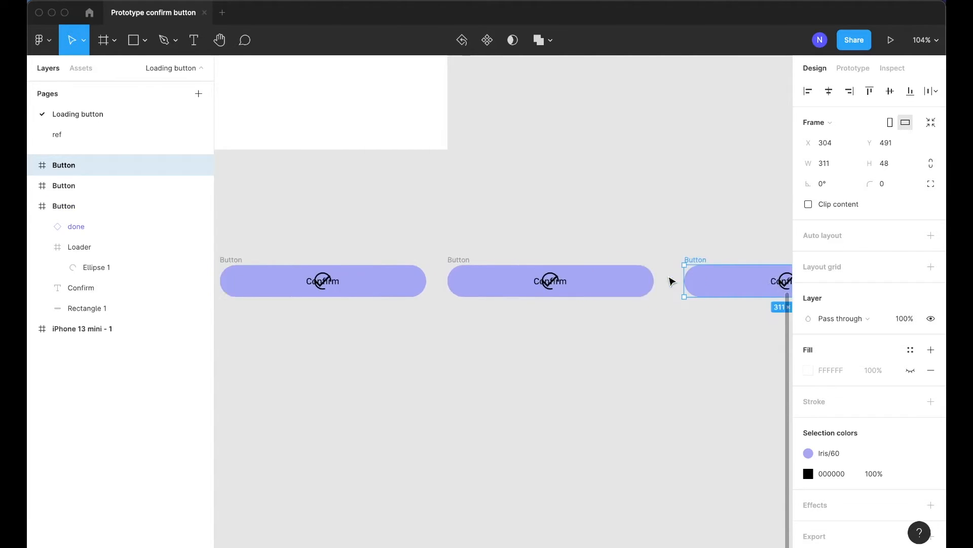
scroll(655, 281, left, 3)
ctrl+scroll(370, 278, up, 5)
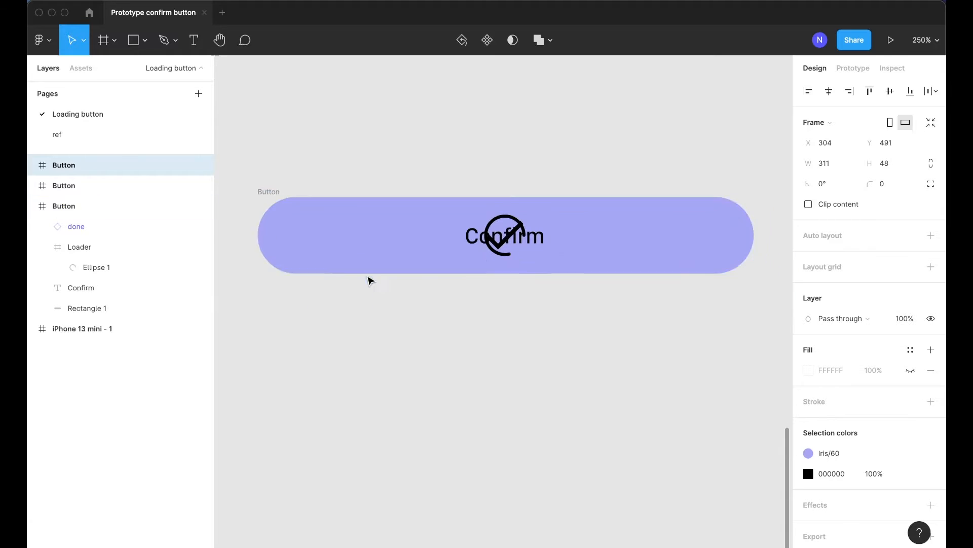
In the first Button, hide the done icon and the Loader frame so only the Confirm label shows
click(145, 233)
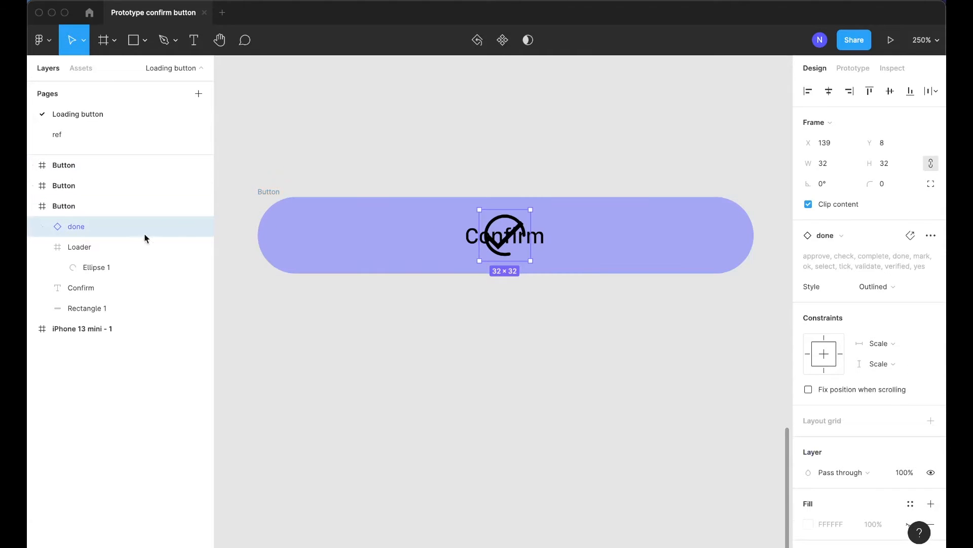
key(super+shift+h)
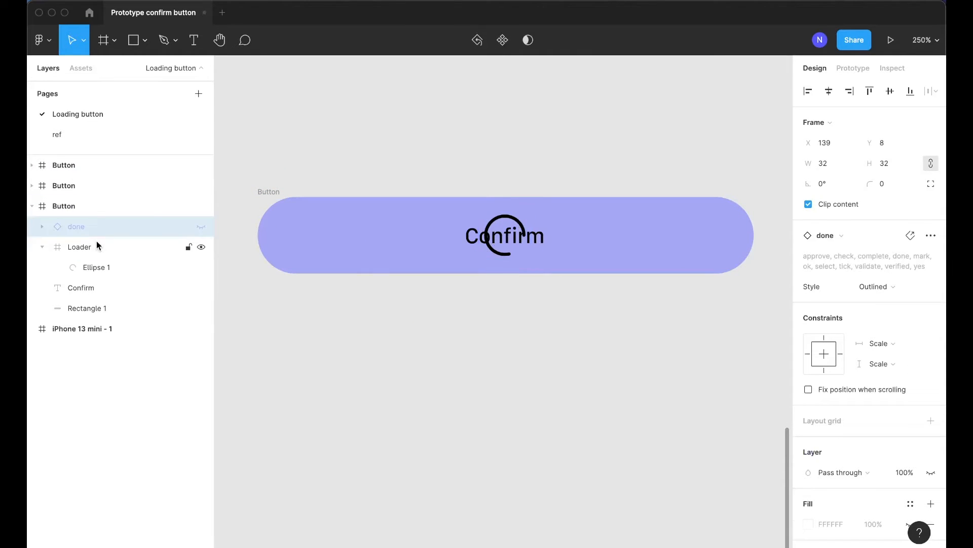
click(46, 244)
key(super+shift+h)
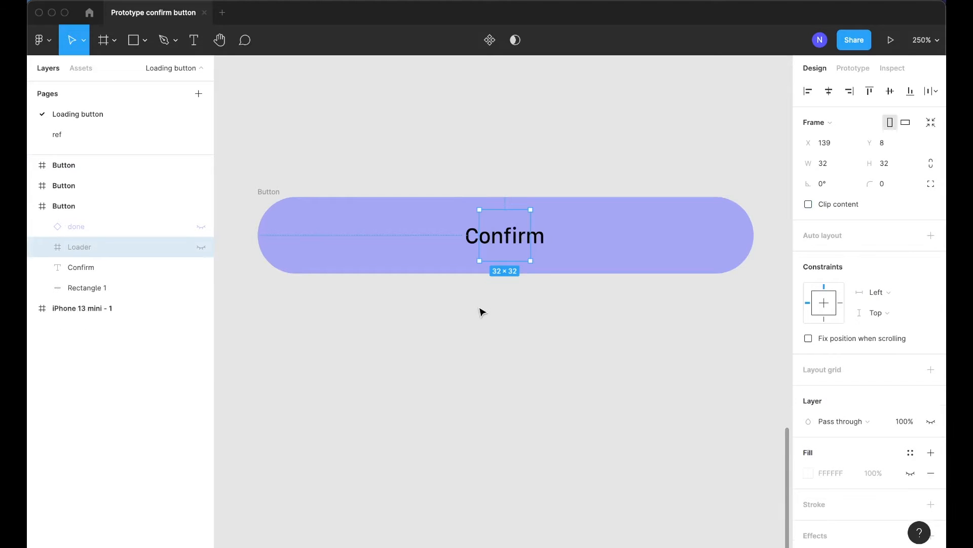
click(491, 315)
scroll(491, 316, right, 10)
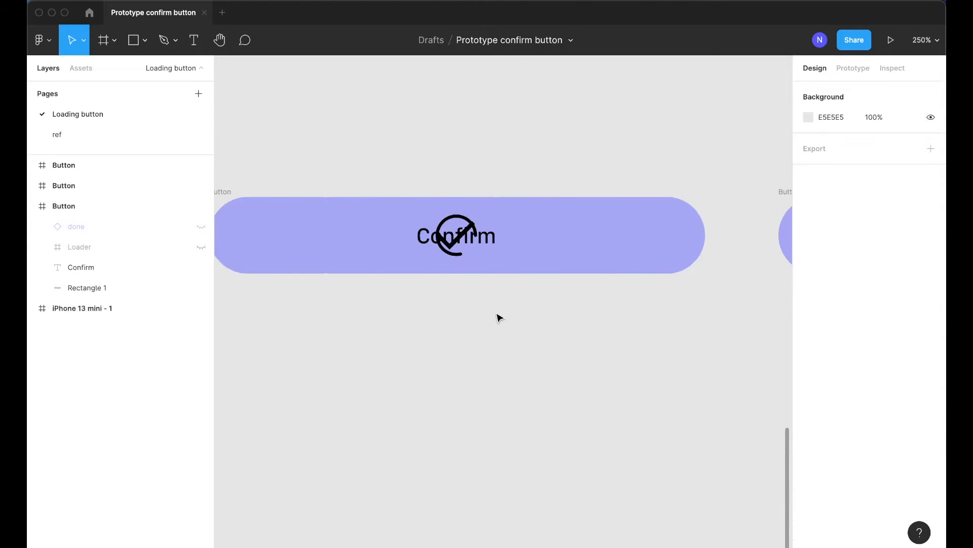
In the second Button, hide the done icon and the Confirm text, leaving only the loader
scroll(497, 317, left, 2)
click(289, 197)
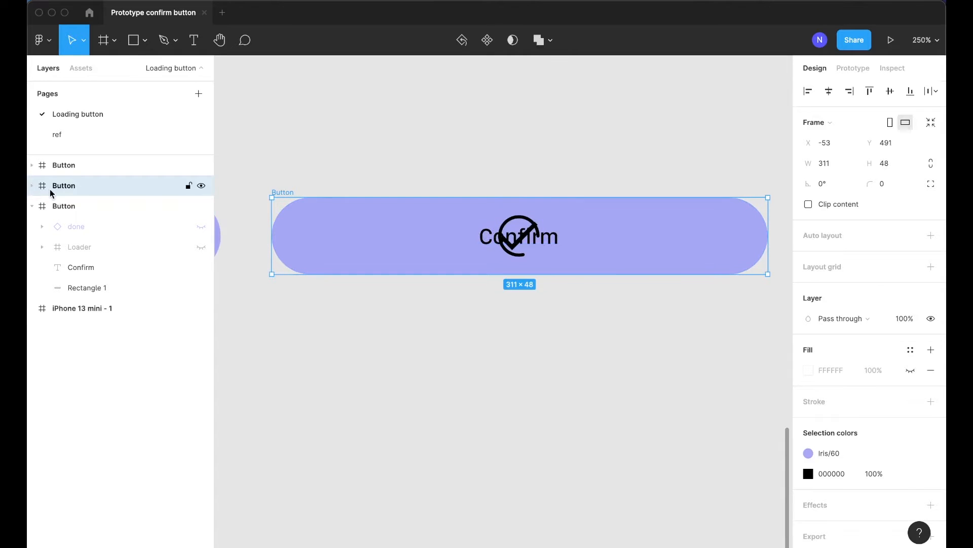
key(Return)
click(77, 206)
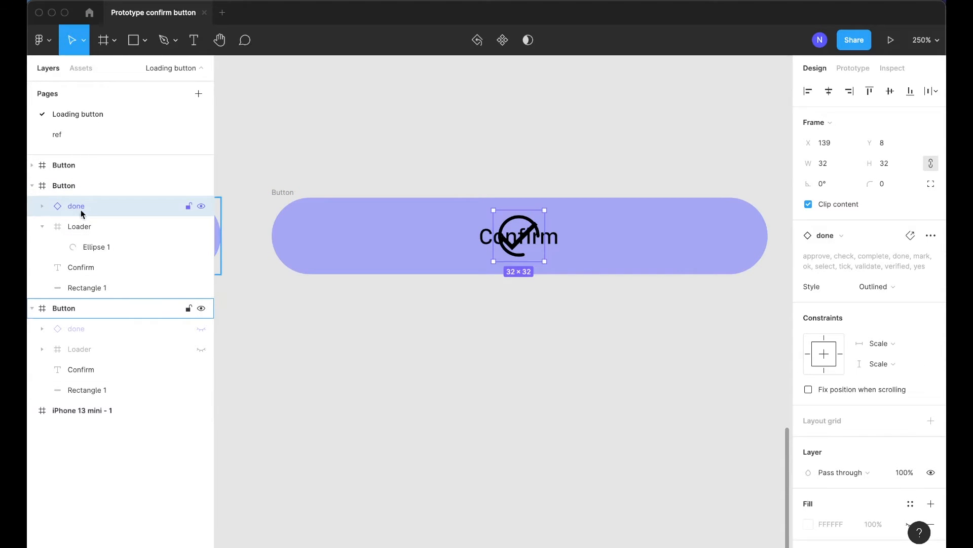
key(super+shift+h)
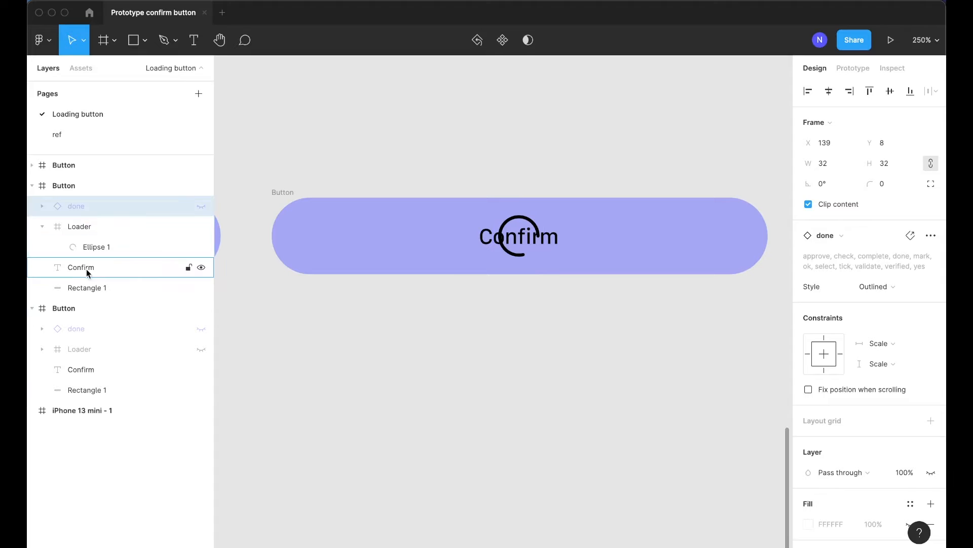
click(177, 273)
key(super+shift+h)
click(478, 334)
scroll(478, 335, left, 10)
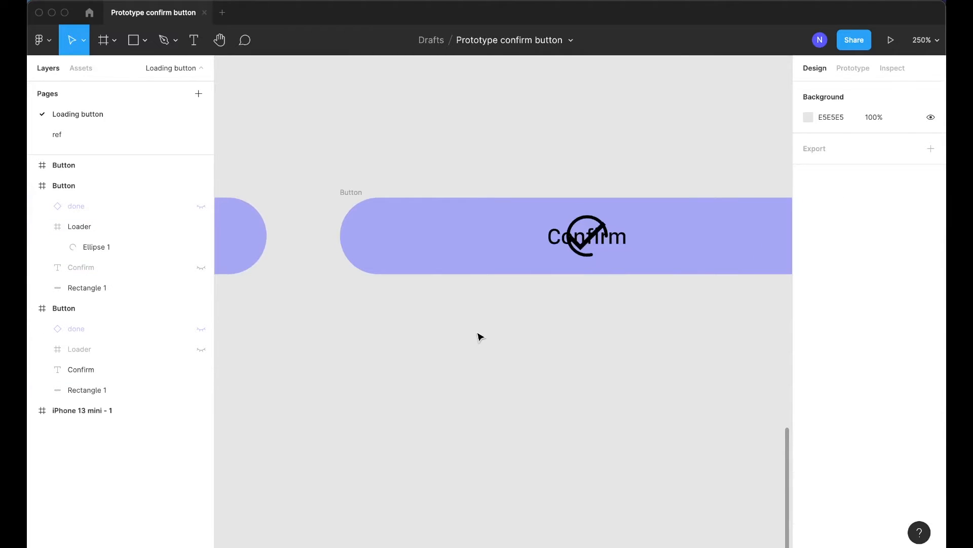
In the third Button, hide the Loader frame and the Confirm text, leaving only the done check
click(491, 235)
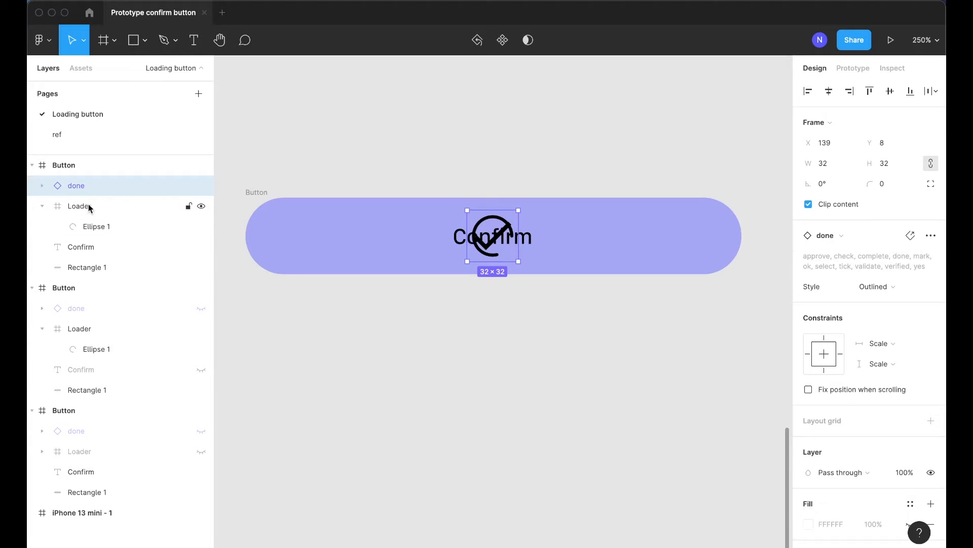
click(66, 206)
click(42, 206)
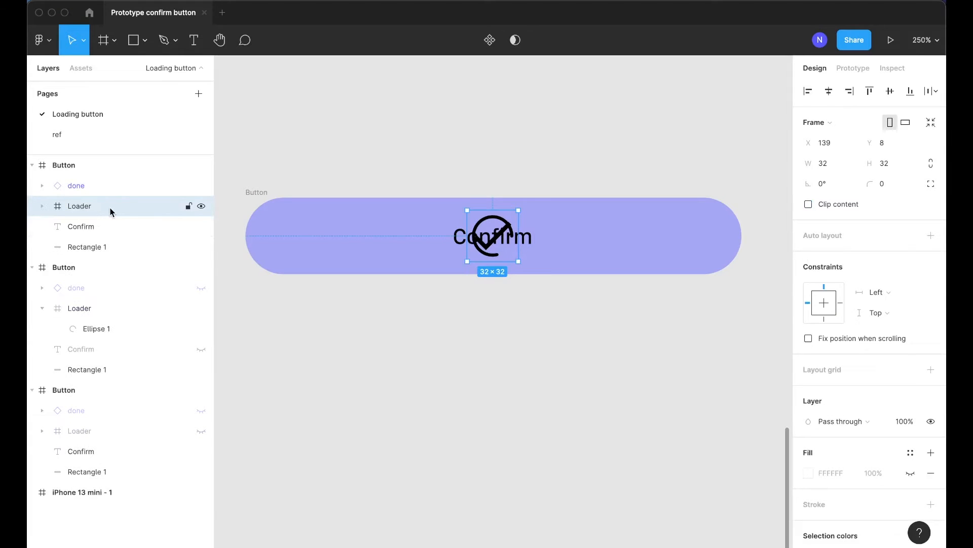
key(super+shift+h)
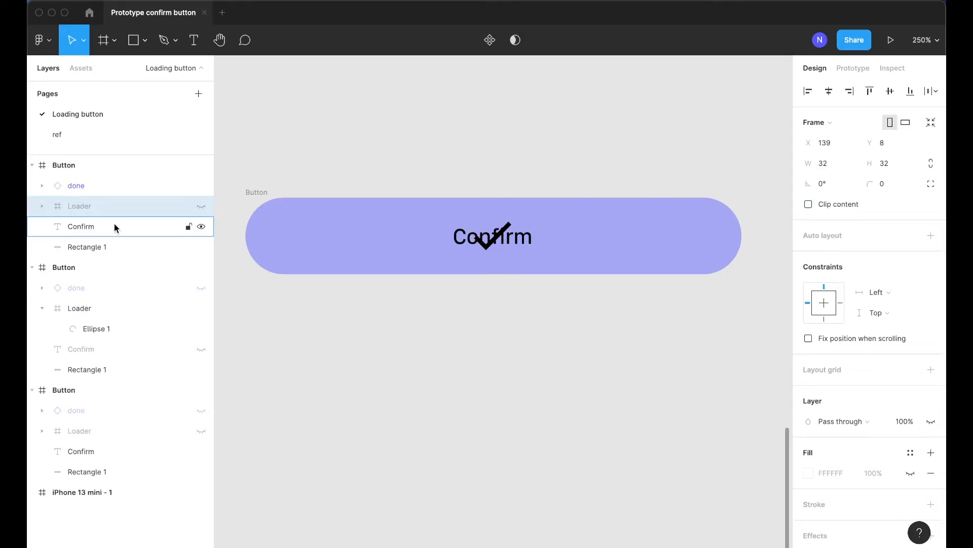
click(120, 226)
key(super+shift+h)
click(487, 326)
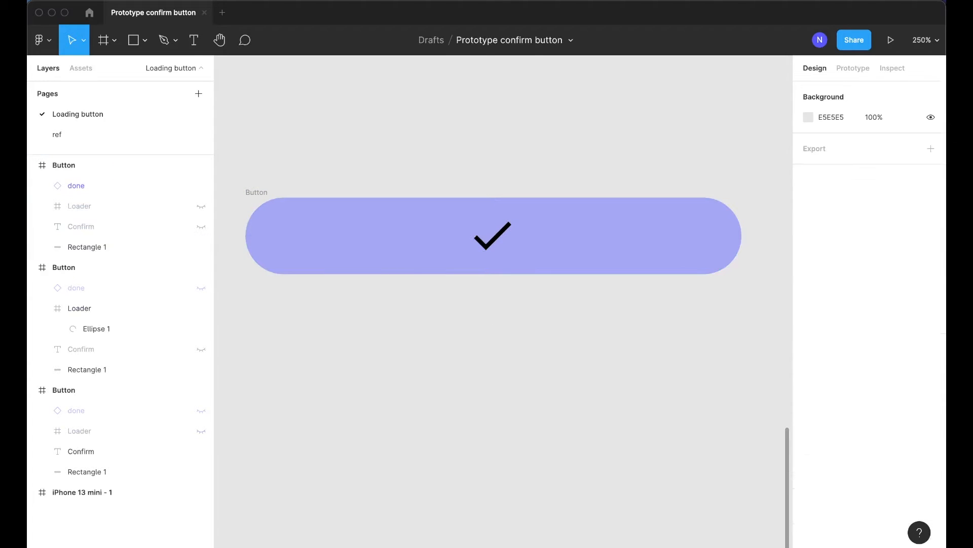
scroll(491, 296, down, 10)
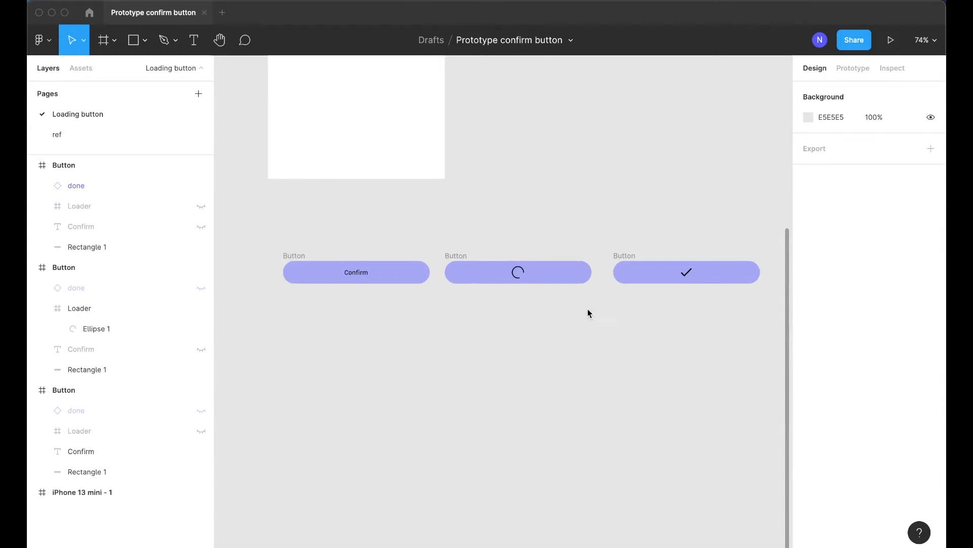
scroll(382, 293, down, 1)
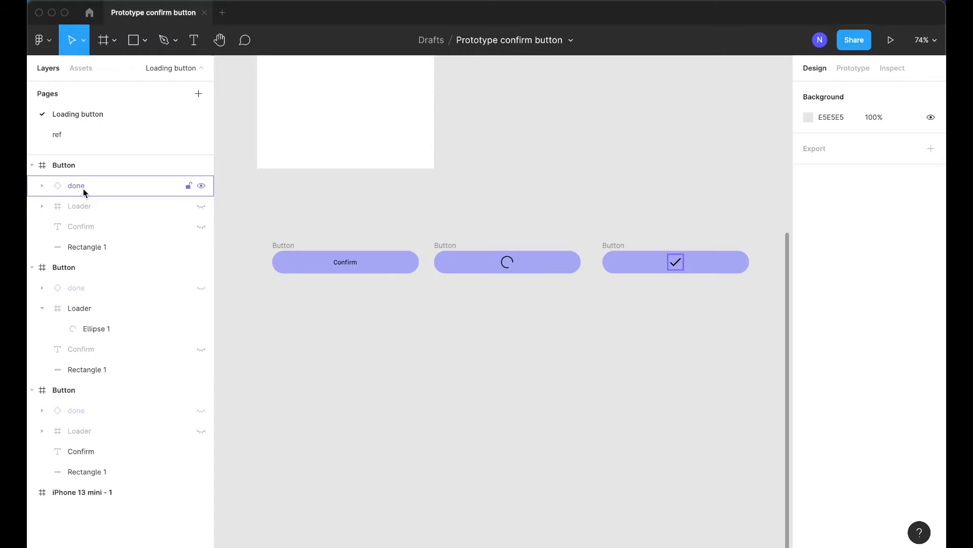
Inspect the Loader and Confirm layers inside each Button frame
click(86, 206)
click(86, 228)
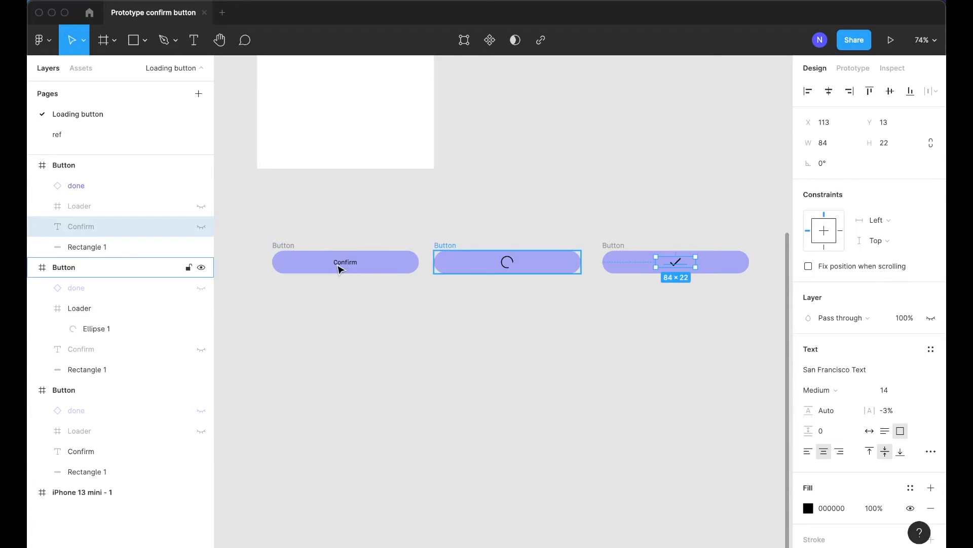
click(339, 268)
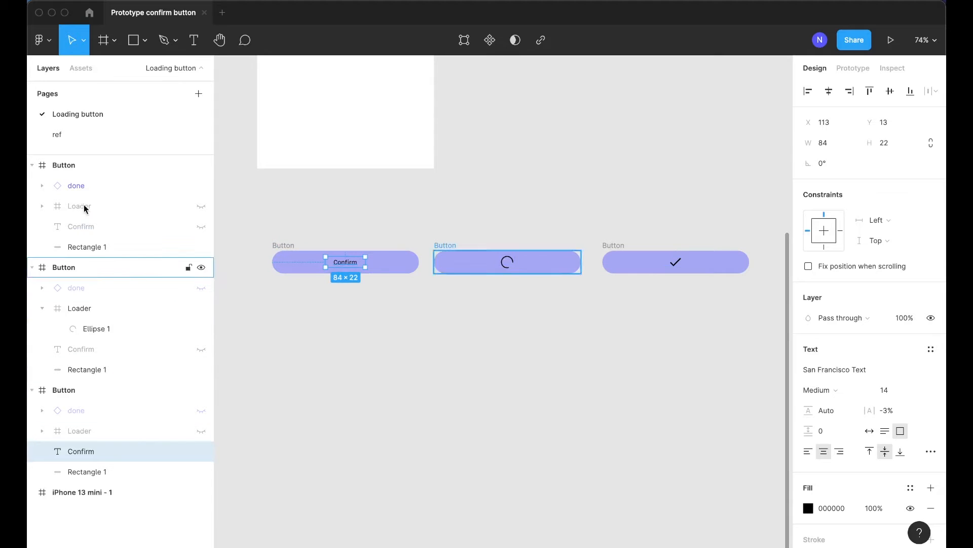
click(86, 226)
click(93, 351)
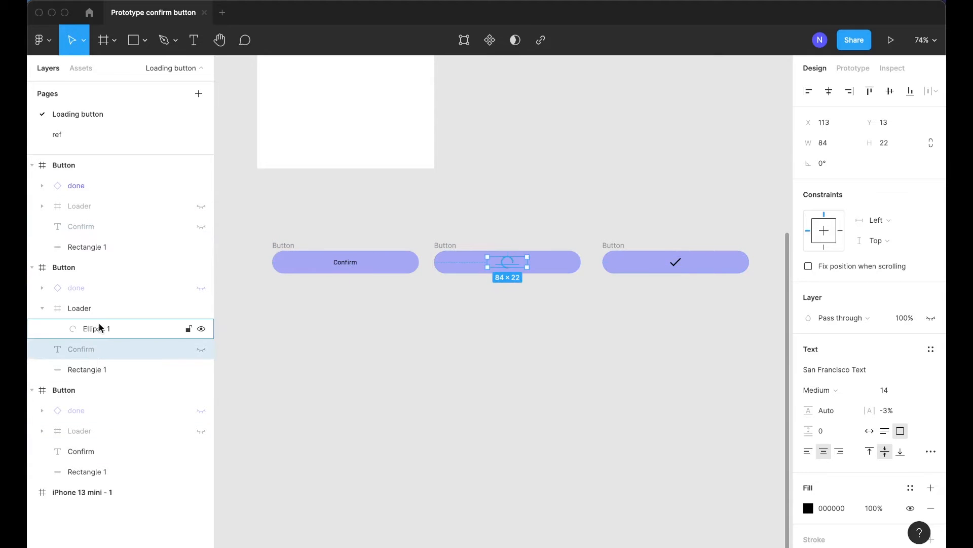
click(90, 311)
click(42, 308)
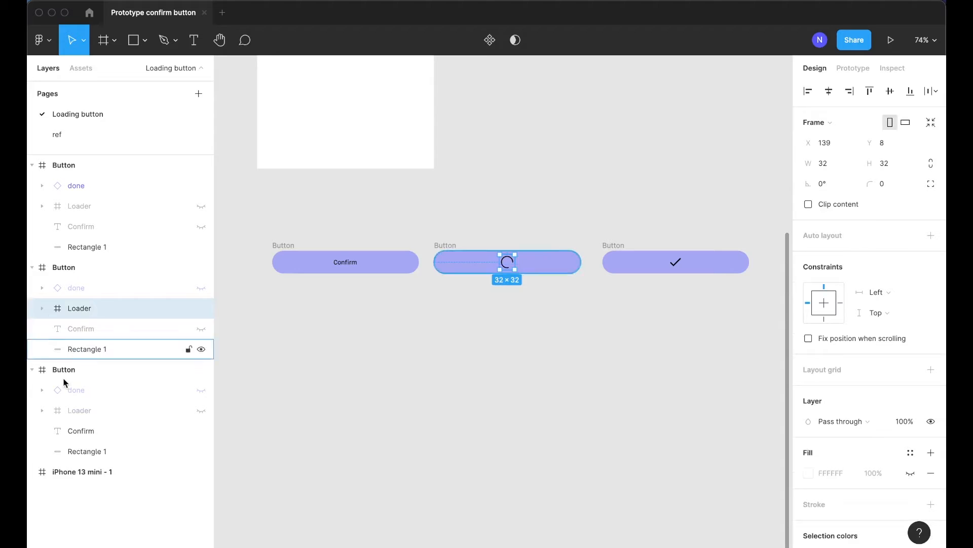
Rename the Rectangle 1 layer in all three Buttons to BG
click(84, 247)
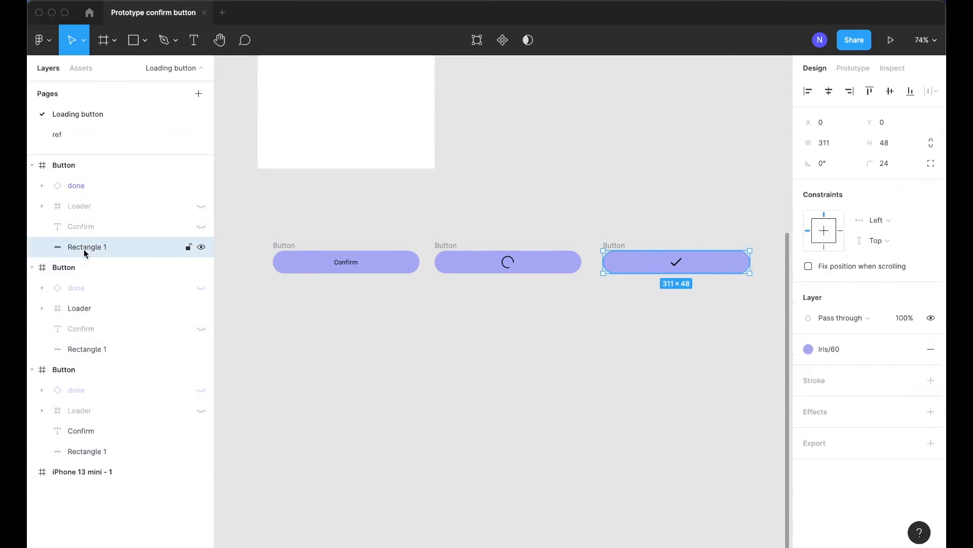
shift+click(81, 355)
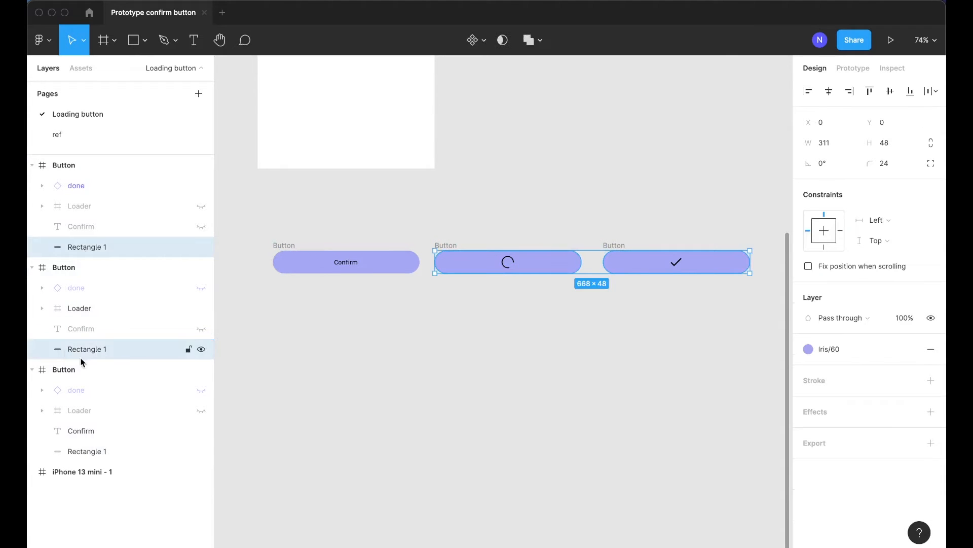
shift+click(83, 452)
key(super+r)
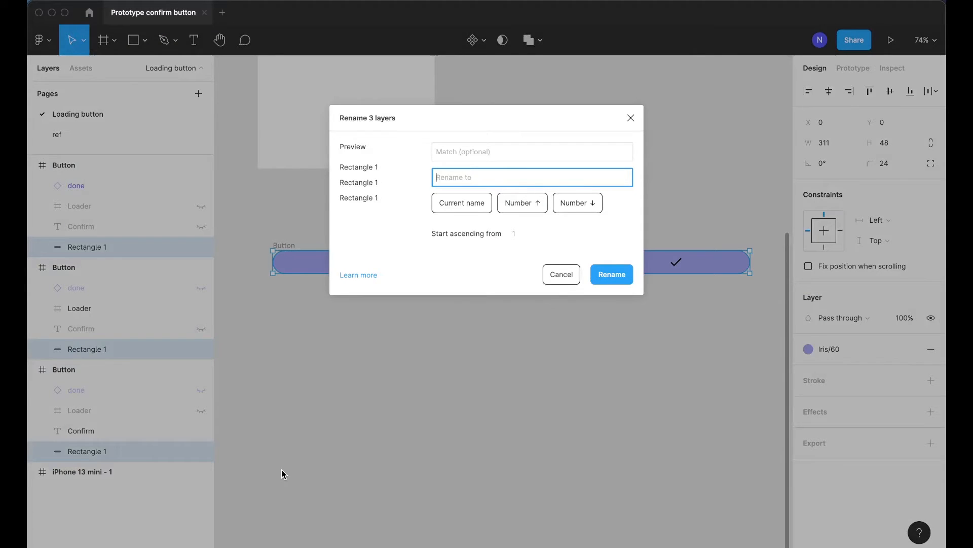
text(BG)
key(Return)
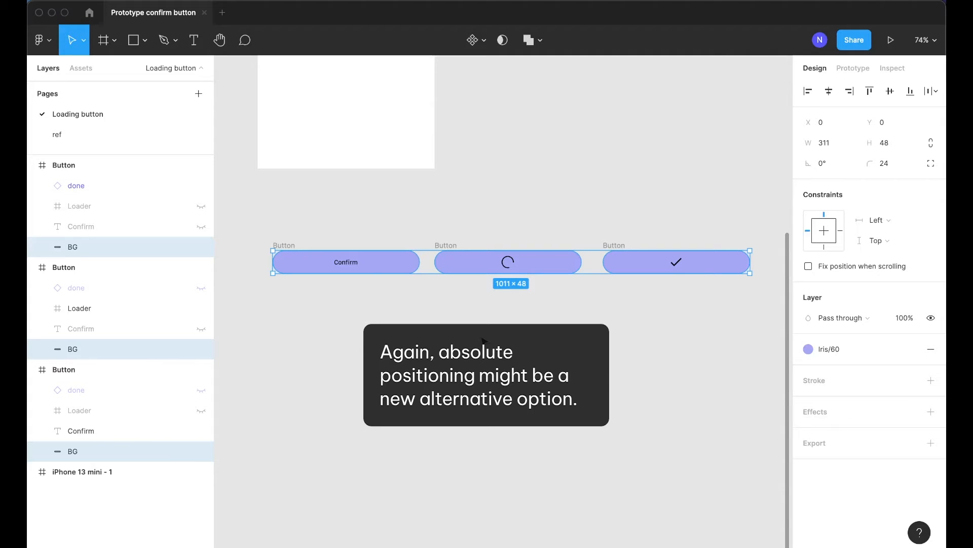
Copy the Confirm text out of the first button to the canvas below it
click(422, 416)
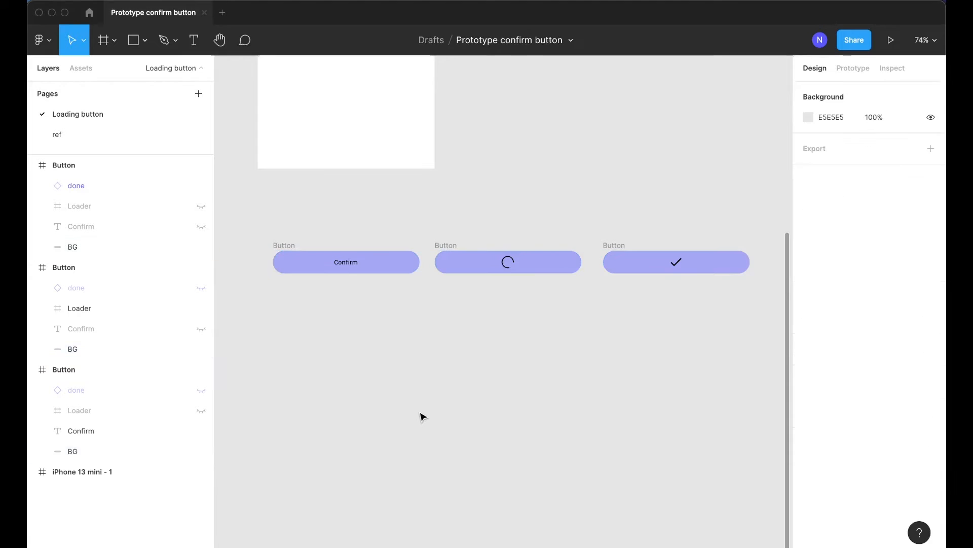
scroll(291, 330, up, 5)
scroll(414, 312, left, 2)
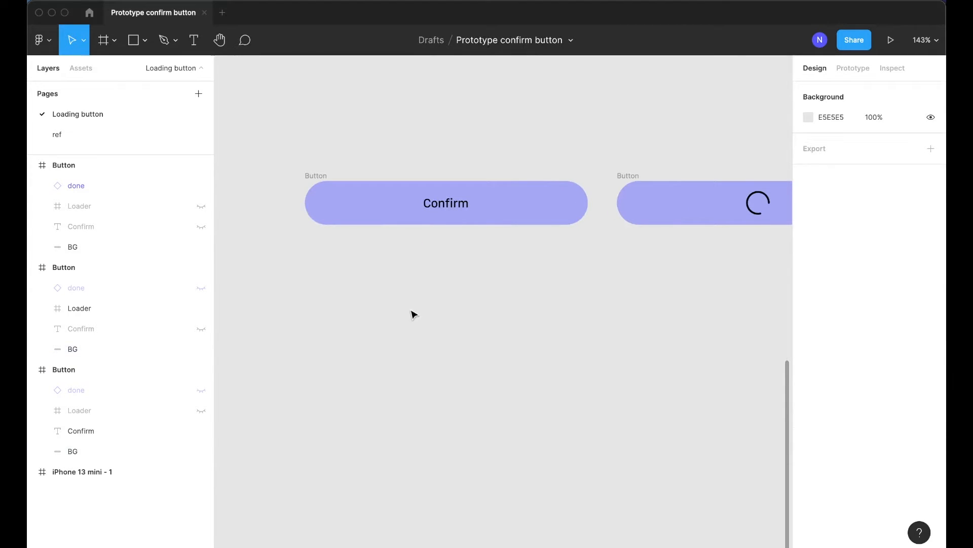
click(454, 205)
drag(454, 205, 401, 275)
click(459, 321)
Reposition the copied text under the first button and change it to Opacity
scroll(458, 321, right, 3)
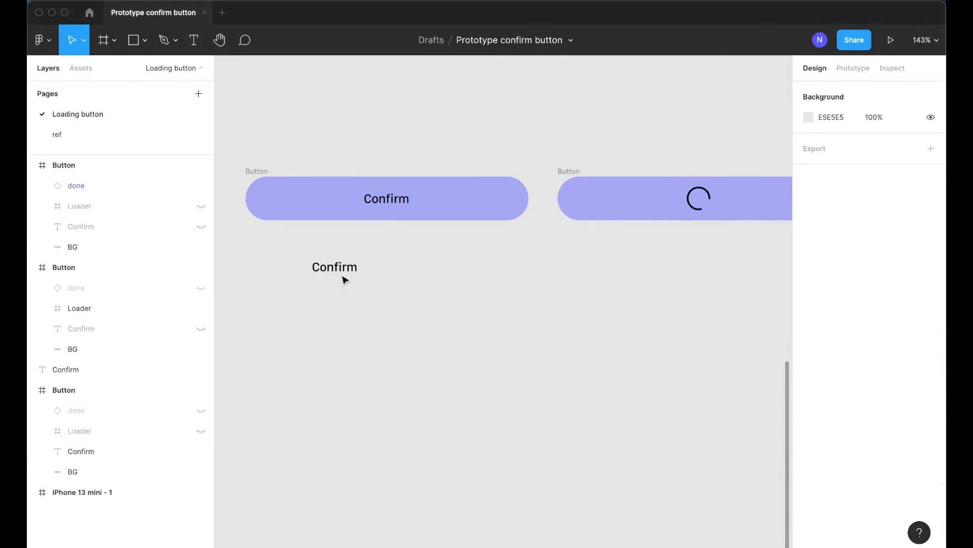
click(408, 205)
click(339, 264)
scroll(355, 269, left, 2)
mouse_move(389, 272)
mouse_down()
mouse_move(366, 271)
mouse_move(419, 271)
mouse_move(379, 270)
mouse_up()
scroll(378, 268, right, 1)
double_click(386, 266)
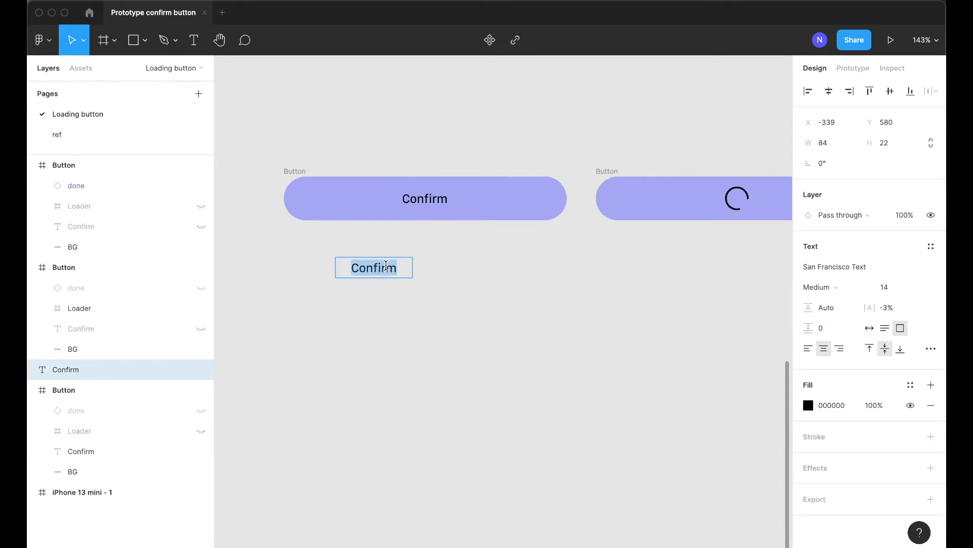
text(Opacity)
key(Escape)
Nudge the Opacity label slightly closer to the first button
key(super+backslash)
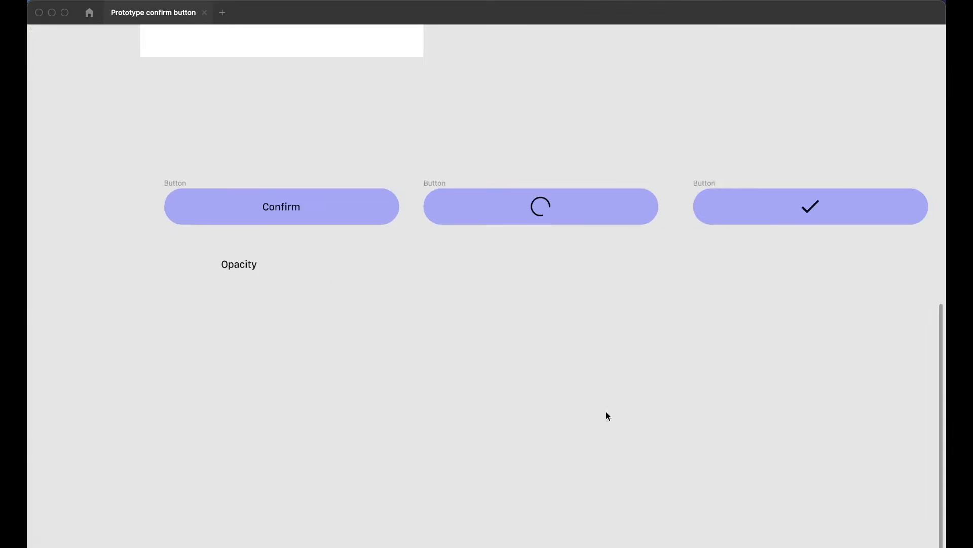
drag(244, 268, 245, 257)
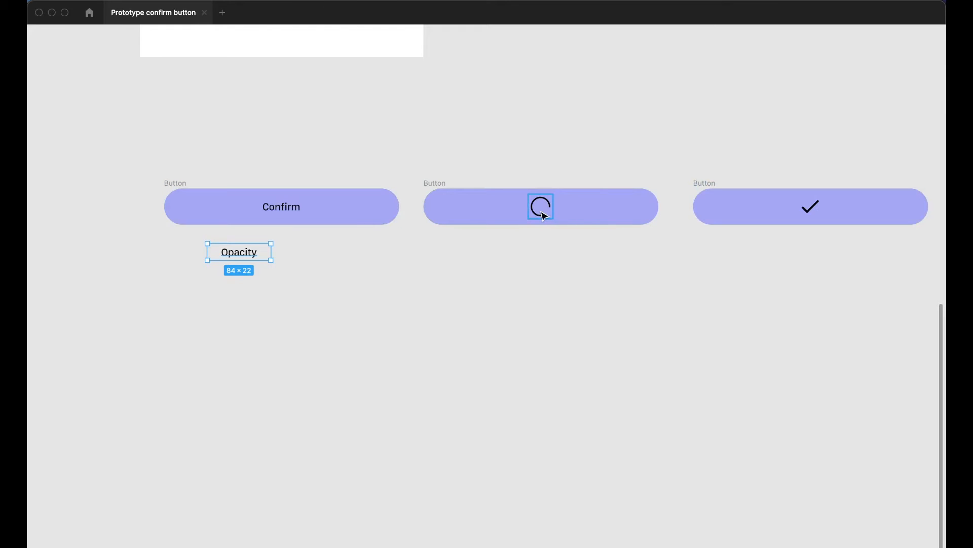
click(572, 266)
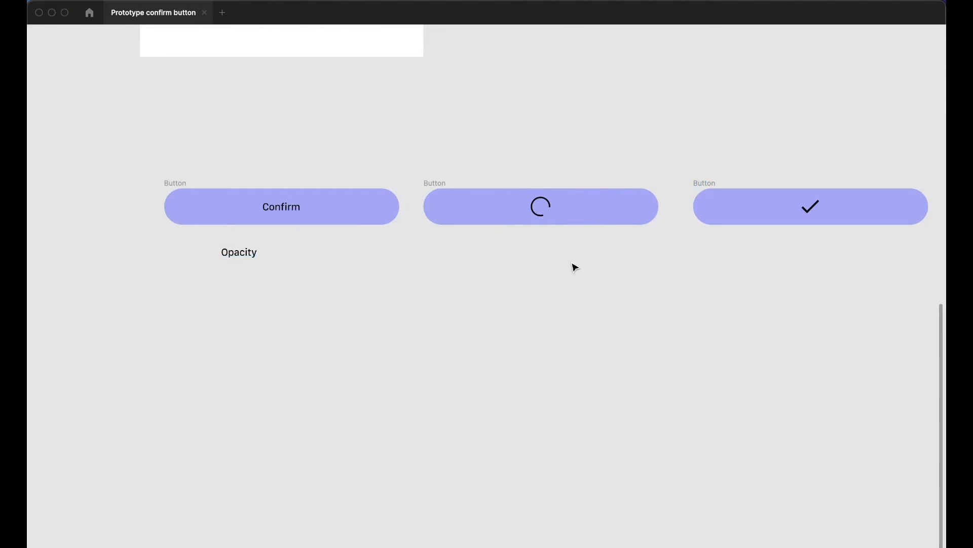
key(super+backslash)
click(545, 210)
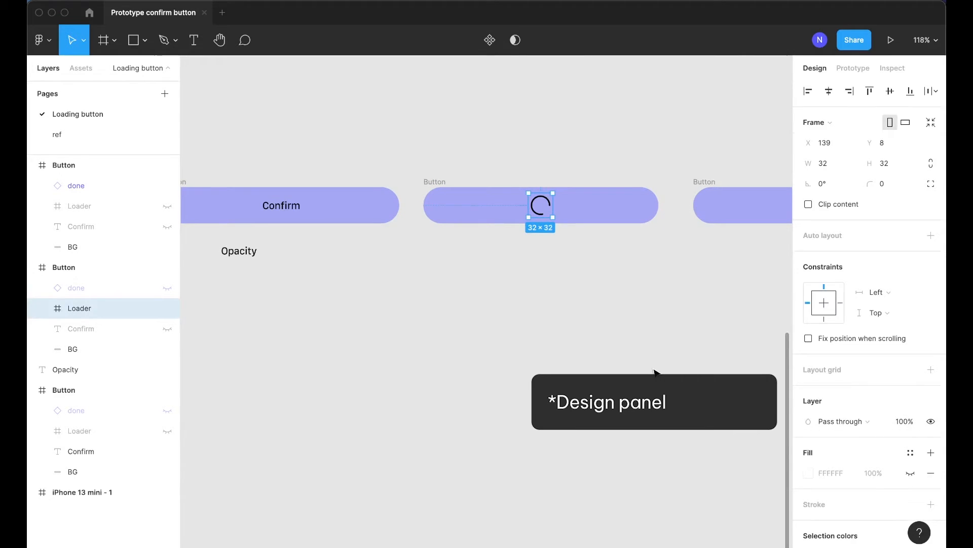
key(super+backslash)
Duplicate the Opacity label below it and change the copy to a Text layer line
click(303, 212)
click(327, 275)
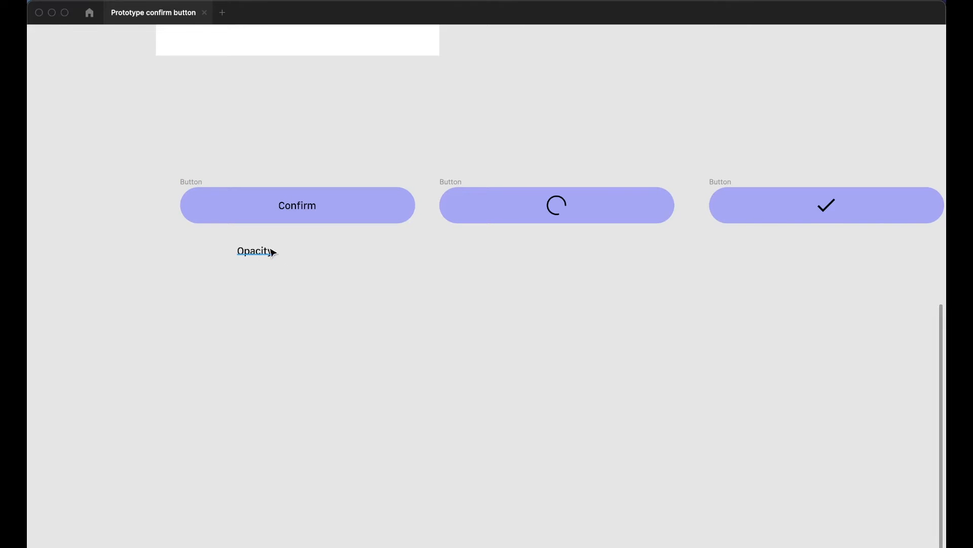
drag(261, 252, 256, 279)
double_click(258, 279)
text(Text later)
key(Escape)
Add two more duplicated lines below, reading Loader and Checkmark
key(super+d)
key(Return)
text(Loader)
click(384, 314)
drag(249, 302, 254, 326)
key(Return)
text(Checkmark)
key(Escape)
Complete the lines as Text layer: 100%, Loader: 0% and Checkmark: 0%
double_click(250, 283)
key(Right)
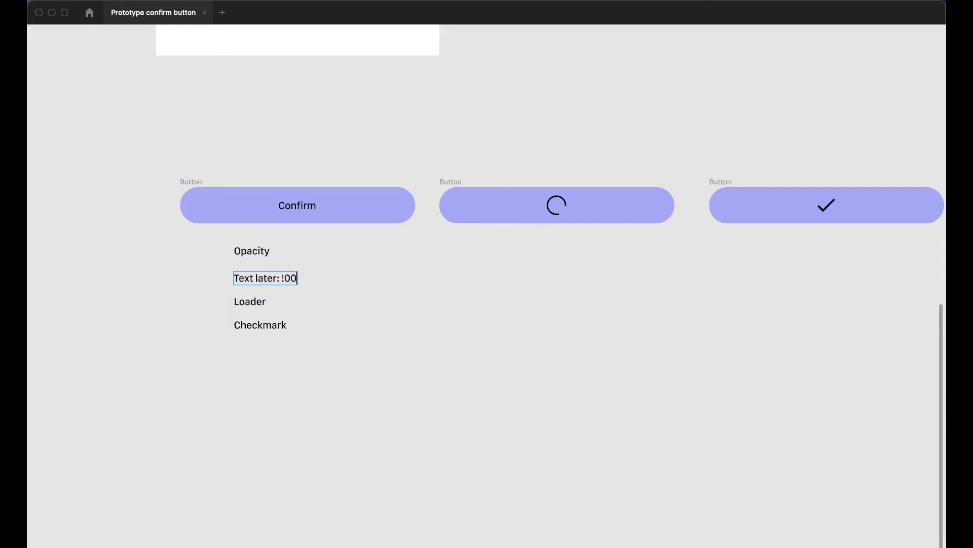
click(267, 260)
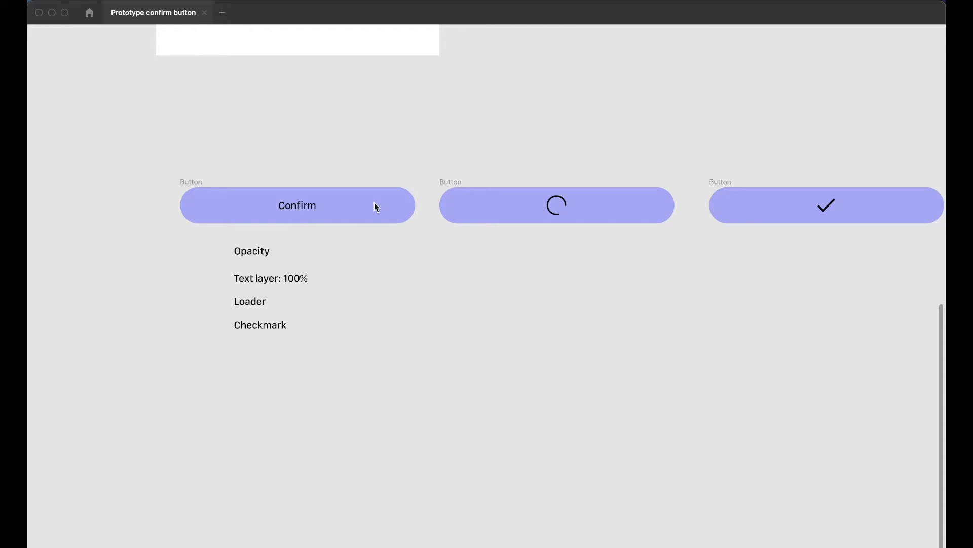
double_click(254, 300)
click(267, 303)
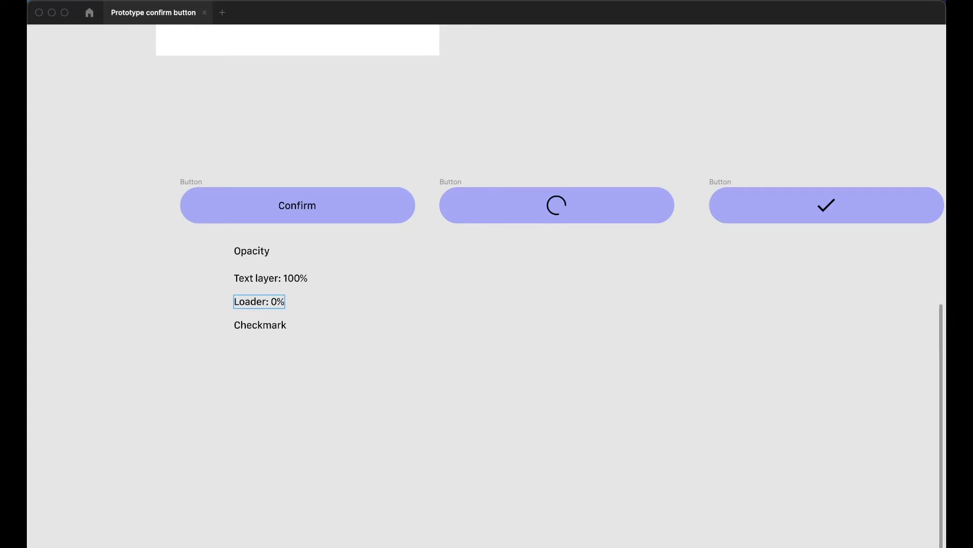
click(282, 325)
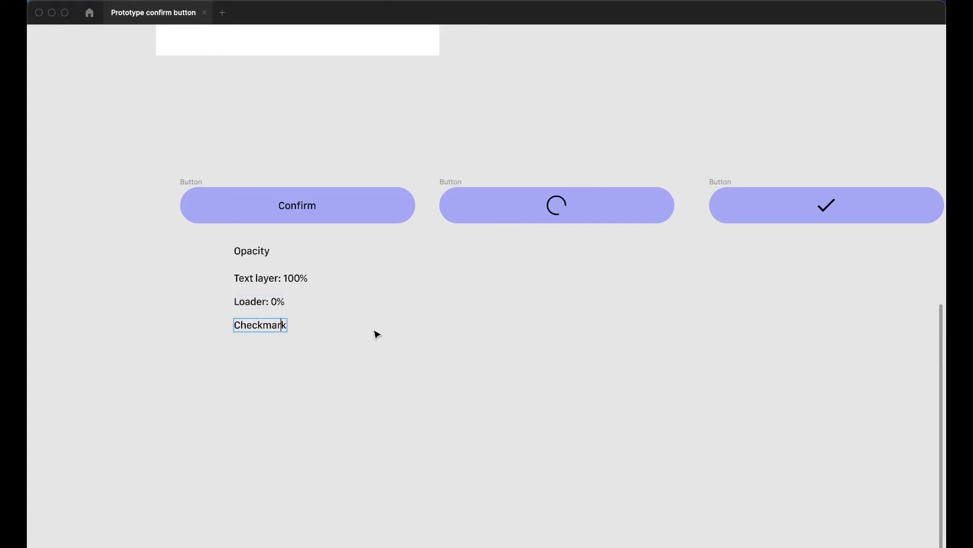
text(0%)
key(Escape)
Copy the whole opacity text block under the second button
key(Escape)
scroll(540, 330, up, 2)
drag(300, 367, 178, 224)
drag(191, 274, 461, 282)
key(Escape)
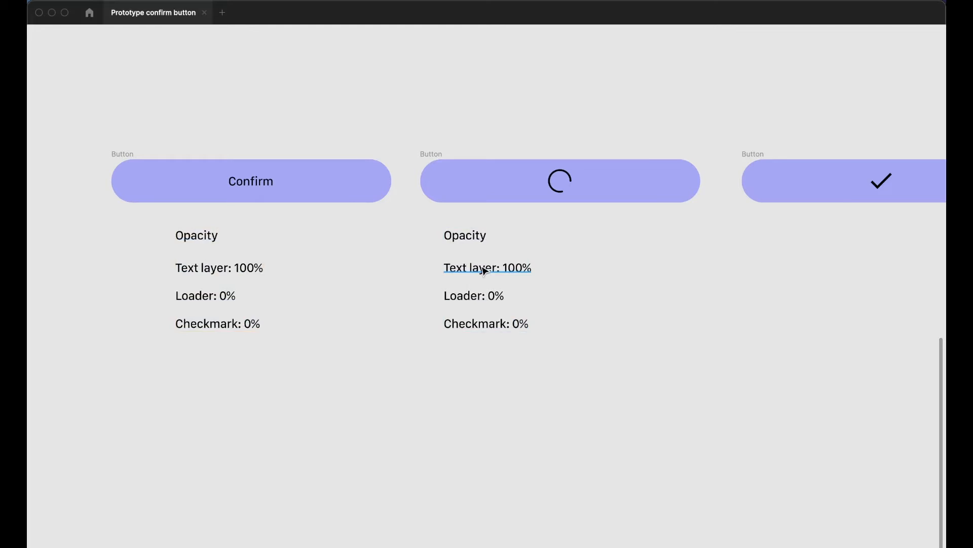
In the second block, set Loader to 100% and Text layer to 0%
scroll(481, 269, right, 2)
double_click(462, 298)
text(10)
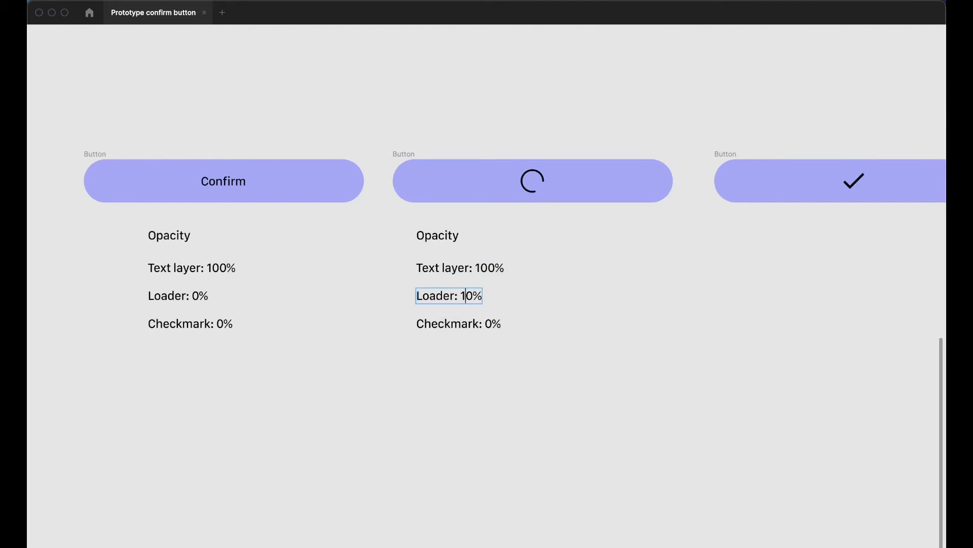
click(480, 268)
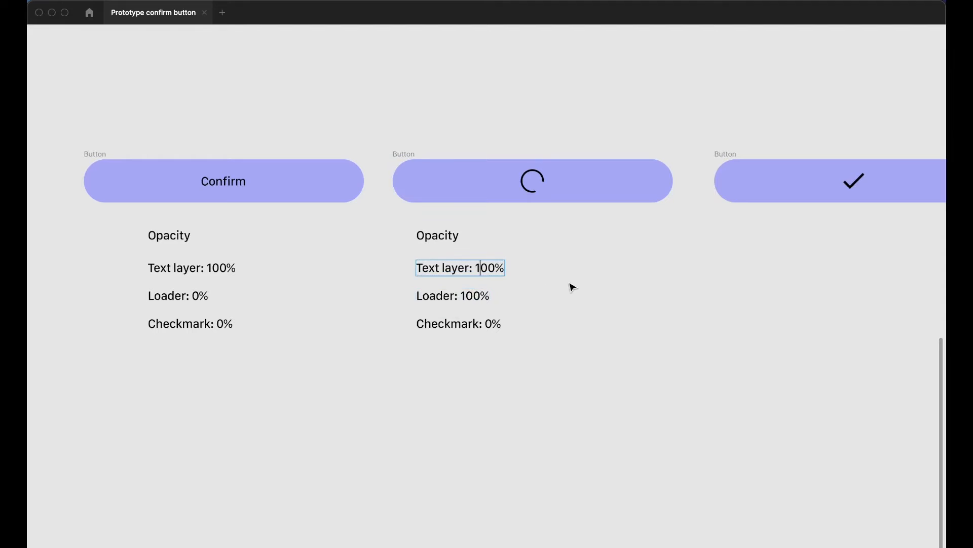
key(shift+Left)
key(shift+Left)
text(0)
key(BackSpace)
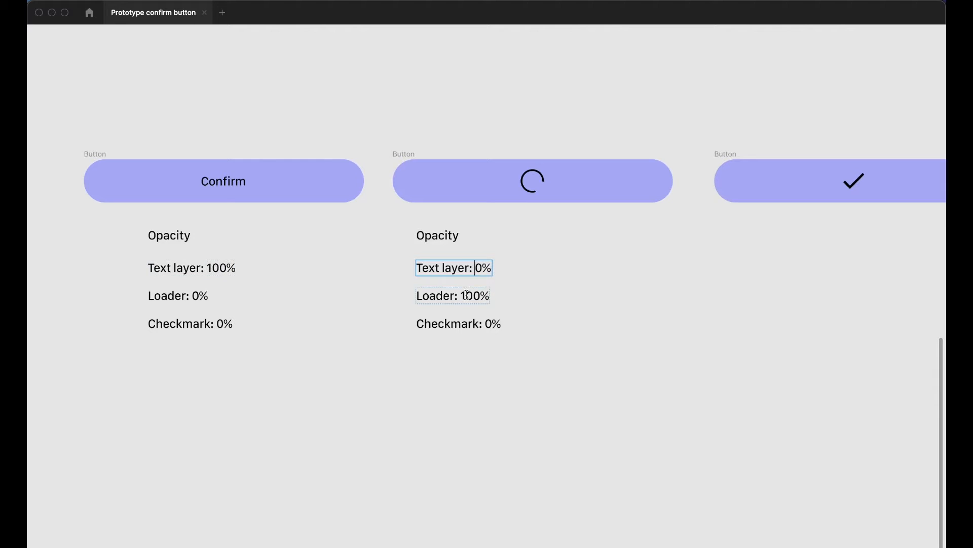
key(Escape)
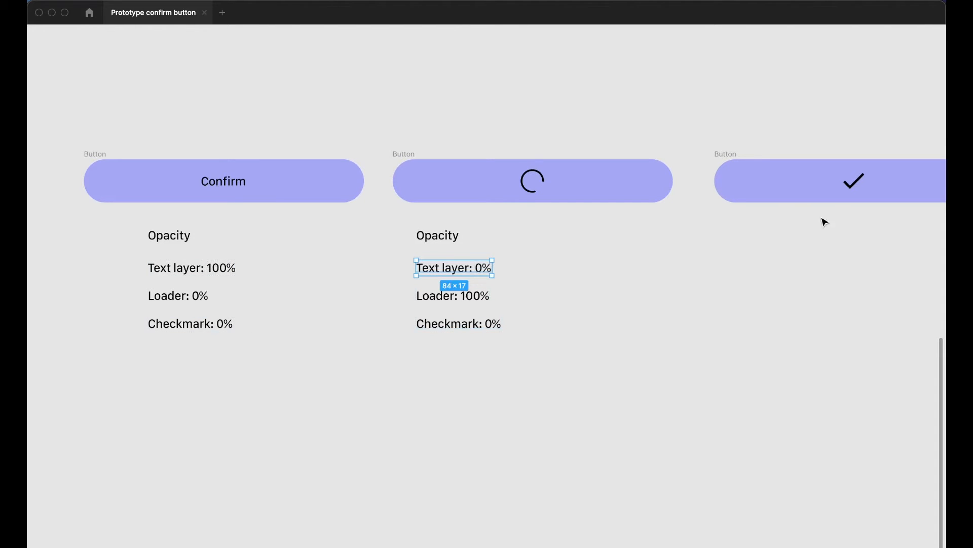
Copy the second opacity block under the third button
scroll(500, 396, right, 2)
drag(500, 395, 706, 283)
click(807, 272)
In the third block, set Loader to 0% and Checkmark to 100%
double_click(738, 302)
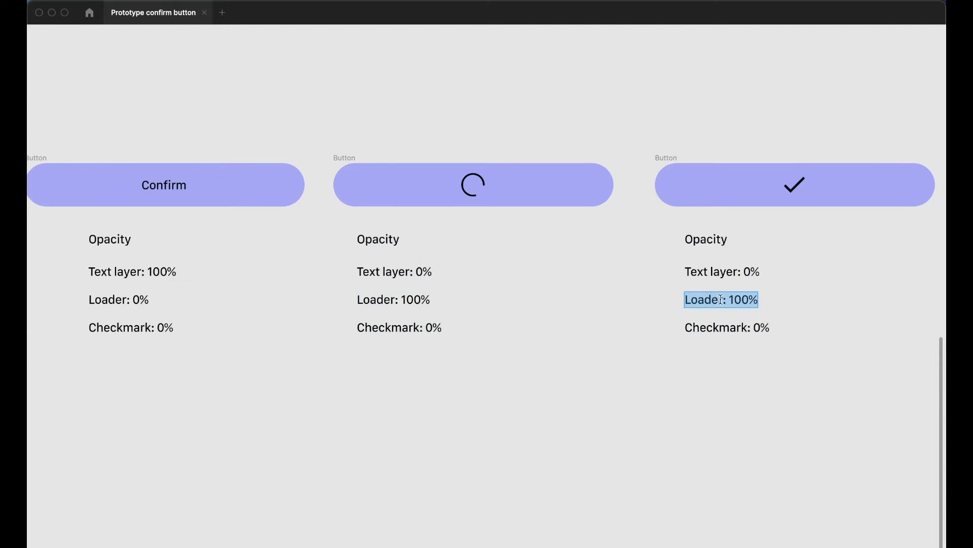
click(740, 301)
key(BackSpace)
key(BackSpace)
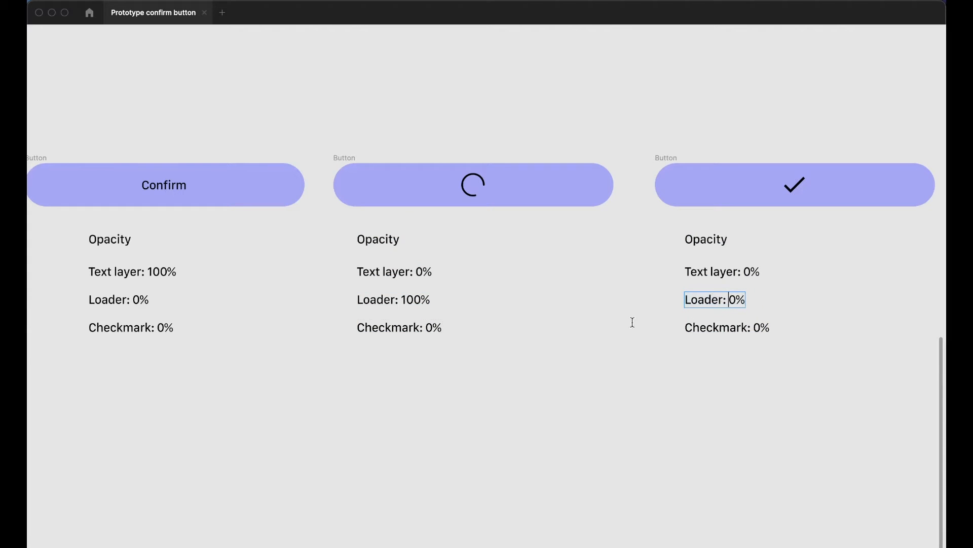
drag(426, 328, 441, 327)
click(758, 325)
text(10)
click(841, 320)
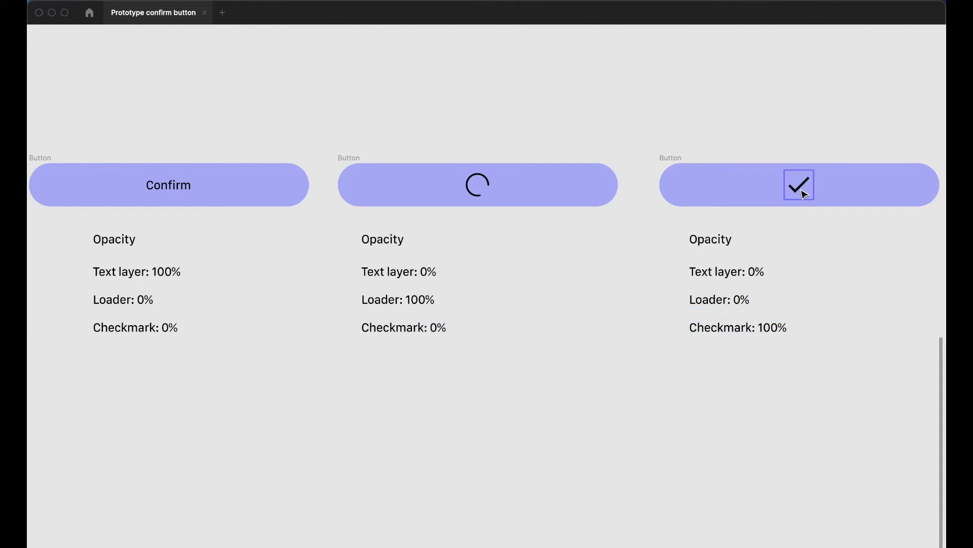
key(ctrl+backslash)
key(r)
drag(276, 263, 287, 279)
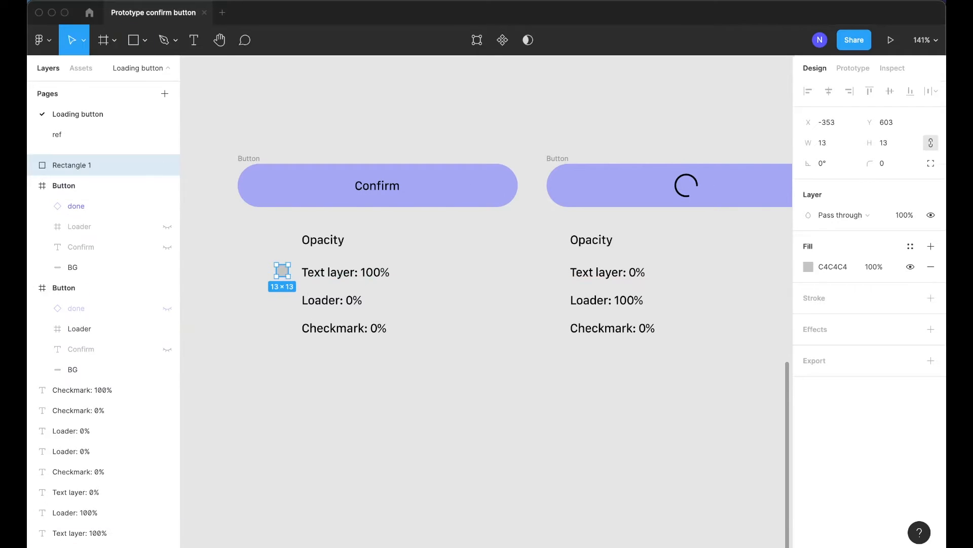
key(Delete)
Draw a small circle marker beside Text layer: 100% and fill it with the button's purple
key(o)
mouse_move(282, 265)
mouse_down()
mouse_move(284, 274)
mouse_move(536, 310)
mouse_move(558, 304)
mouse_up()
click(286, 272)
key(i)
click(285, 185)
key(Escape)
Place a copy of the marker beside Loader: 100% in the second block
key(Right)
click(502, 323)
scroll(485, 326, right, 2)
scroll(485, 326, down, 1)
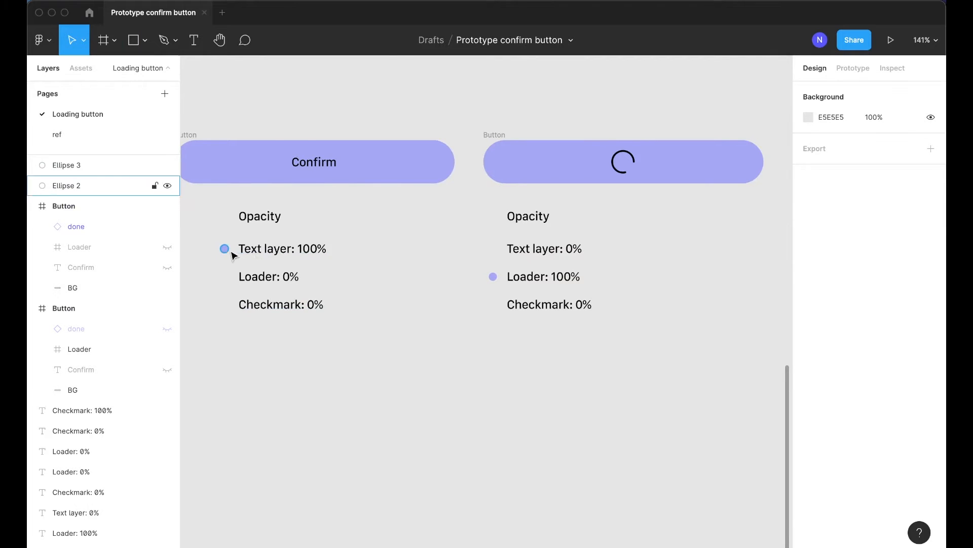
scroll(495, 284, right, 4)
scroll(365, 284, right, 1)
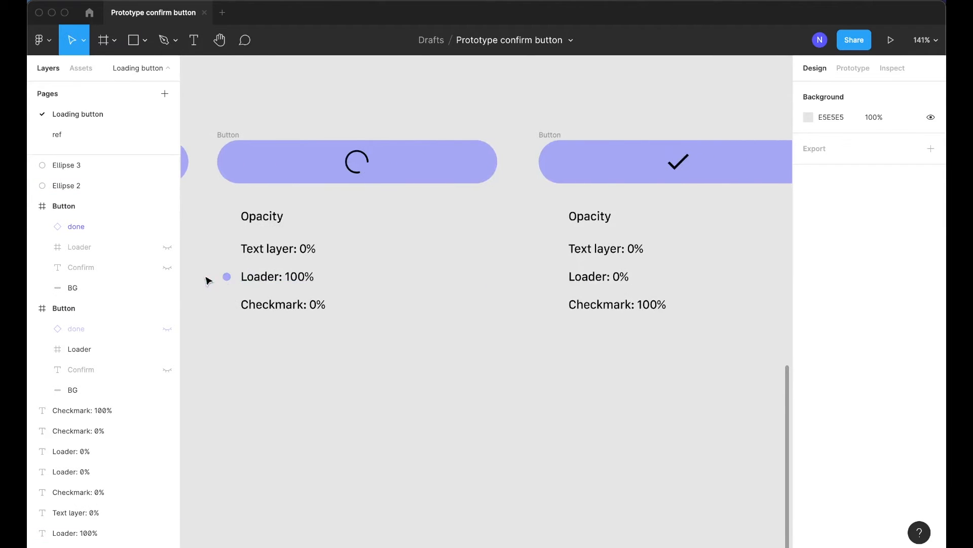
Copy the marker beside Checkmark: 100% in the third block
drag(226, 276, 556, 304)
click(573, 311)
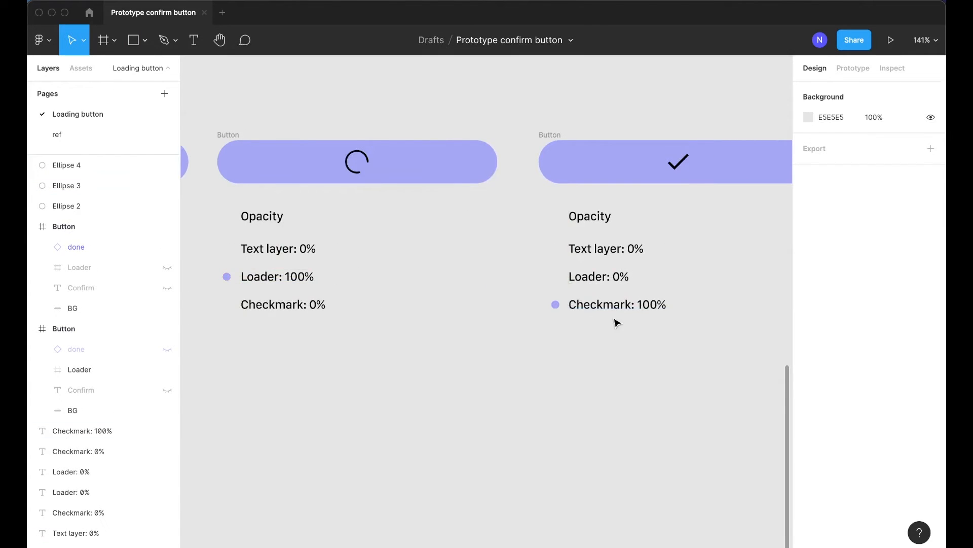
scroll(558, 319, left, 5)
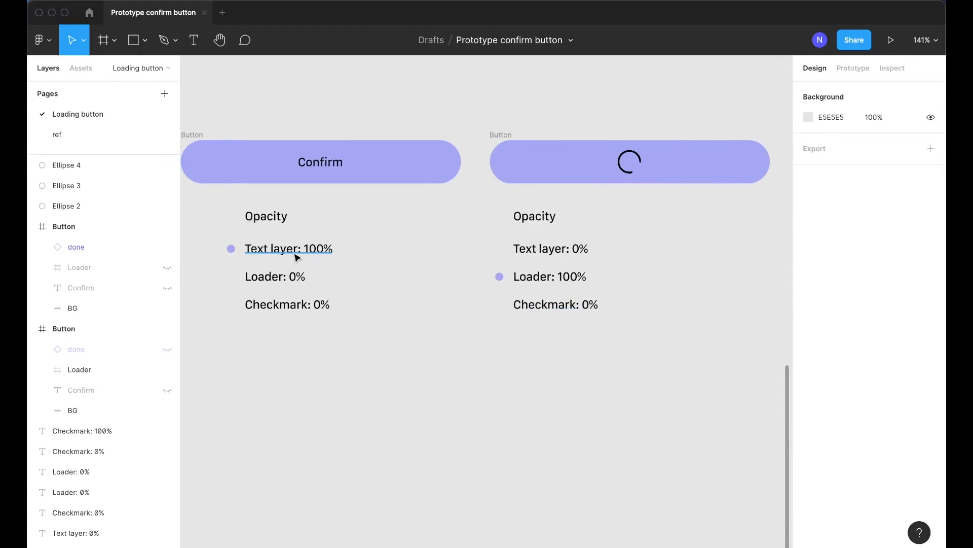
scroll(369, 274, right, 2)
scroll(463, 287, right, 4)
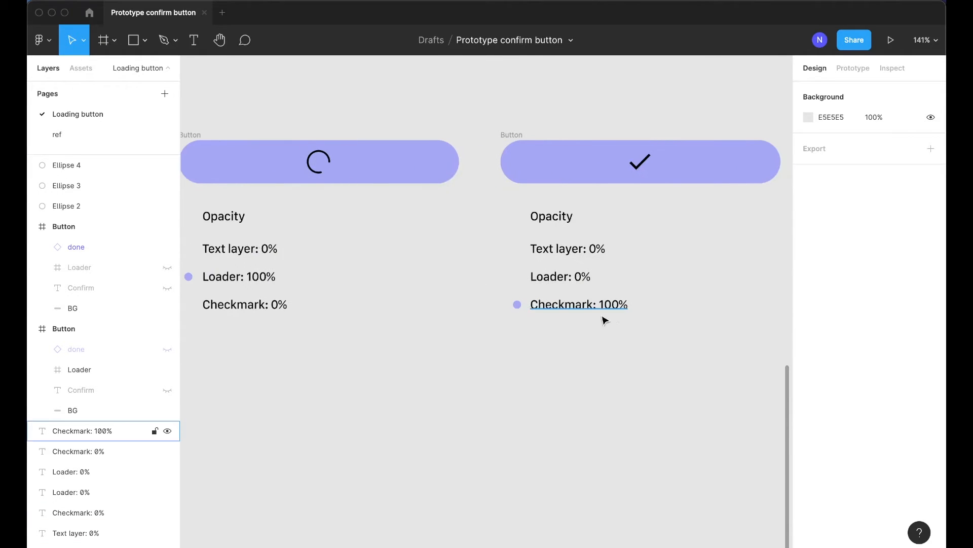
Duplicate the Opacity heading and its first row below the first block and rename the heading to Rotation
scroll(588, 320, left, 5)
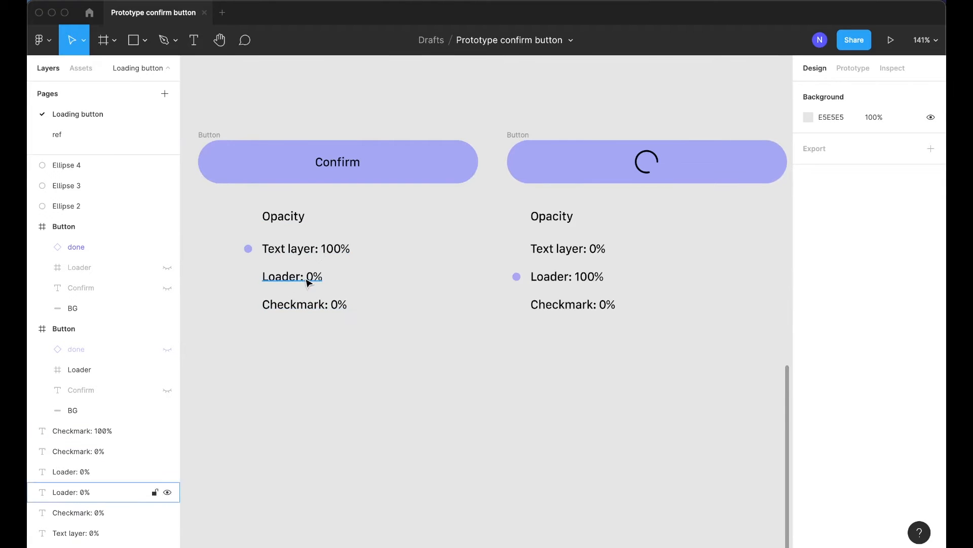
scroll(567, 278, right, 1)
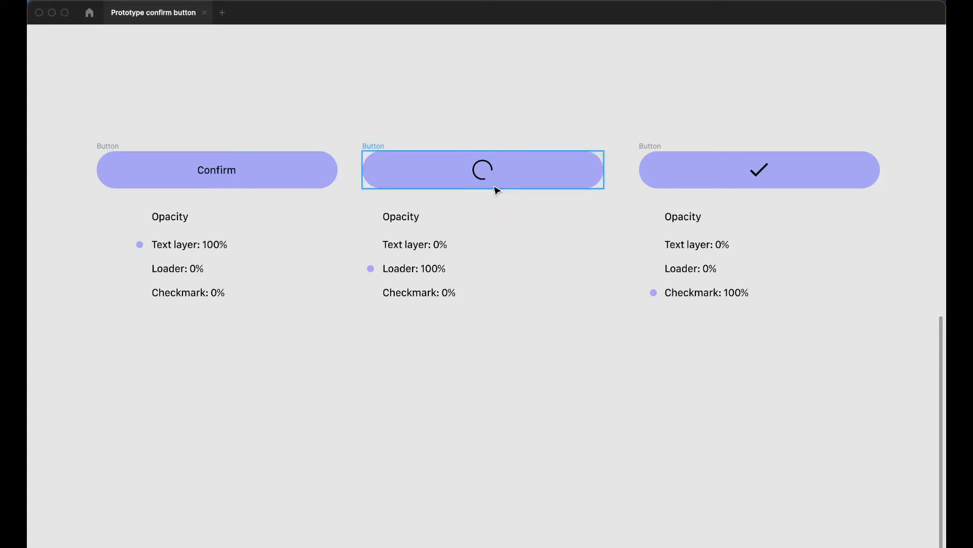
click(177, 221)
shift+click(178, 249)
drag(178, 249, 167, 365)
click(361, 391)
double_click(194, 340)
text(Rotation)
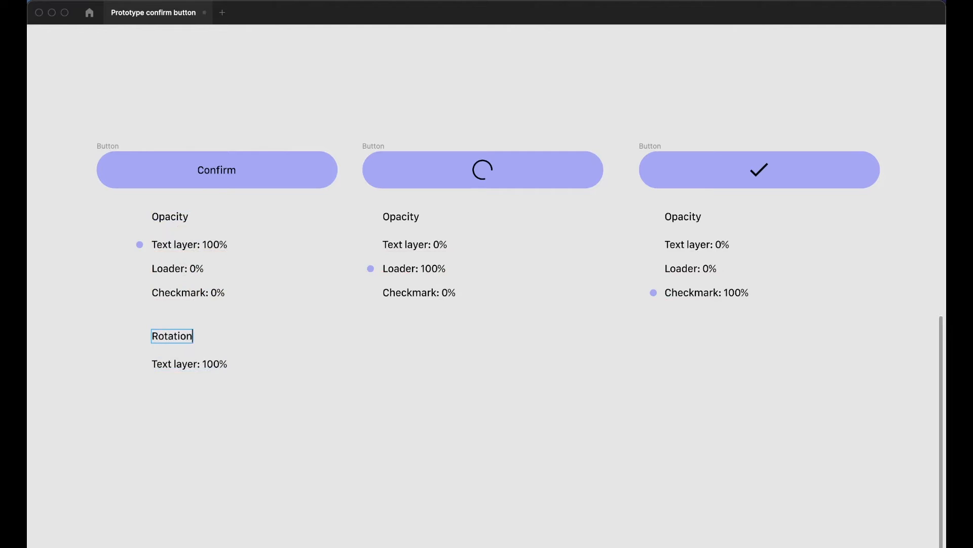
Rename the copied row under Rotation to start with Loader instead of Text layer
click(263, 361)
double_click(191, 365)
click(193, 364)
drag(197, 364, 152, 364)
text(Loader:)
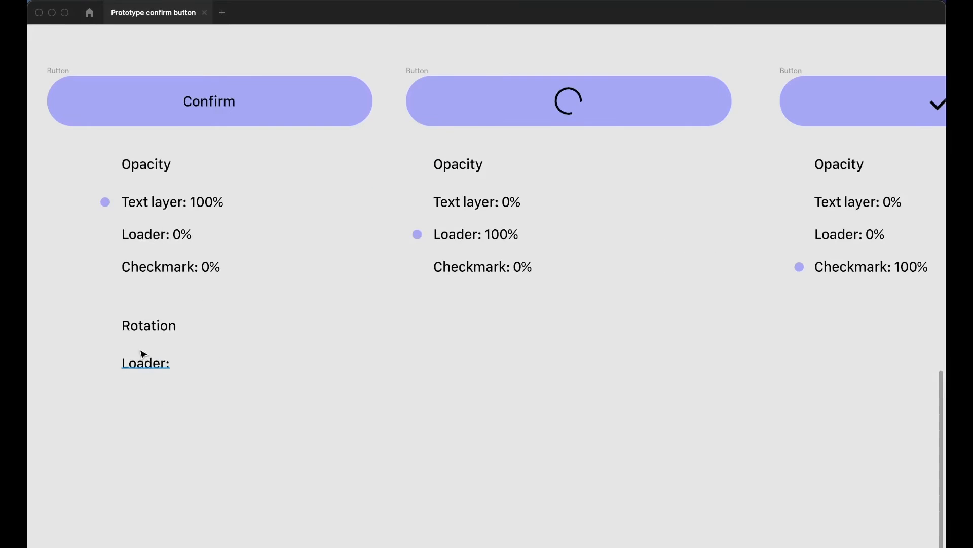
Copy the Rotation heading and Loader row to the second block
drag(114, 316, 201, 428)
drag(134, 335, 445, 360)
click(620, 400)
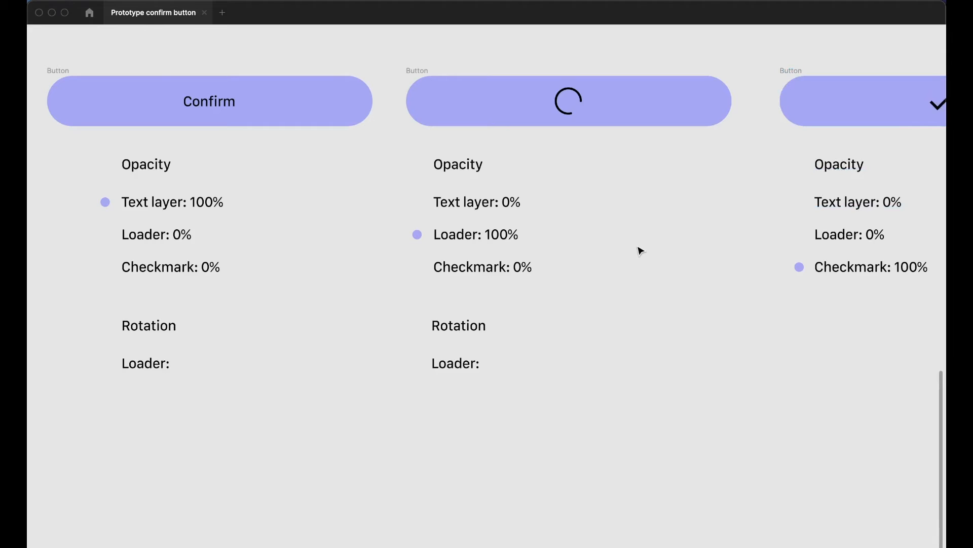
Set the first block's rotation row to read Loader: 179.9 deg
scroll(641, 246, left, 3)
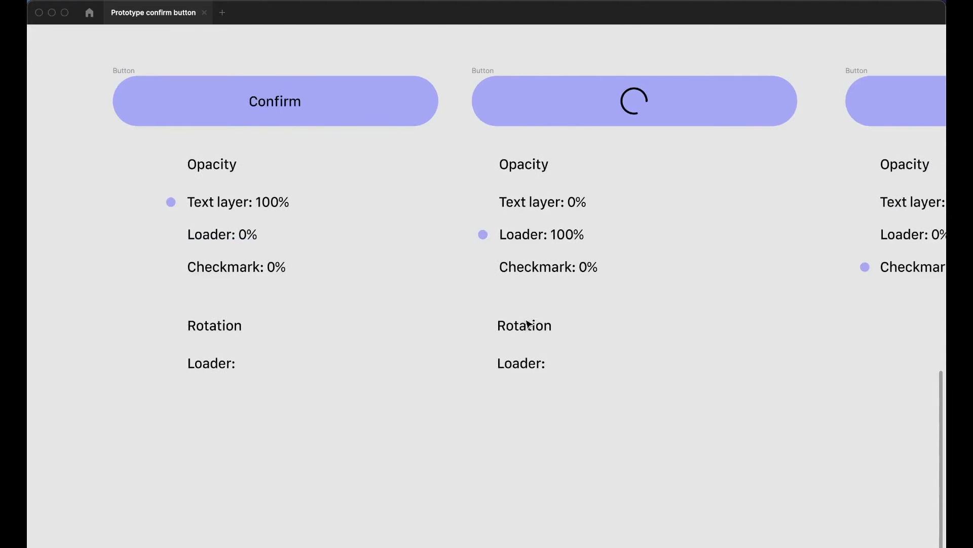
double_click(231, 364)
click(233, 363)
text(179.9 deg)
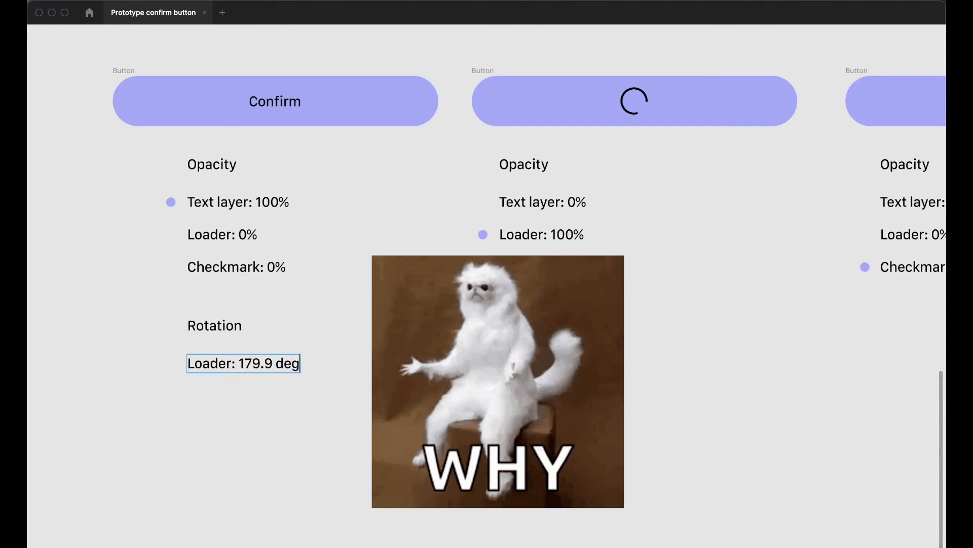
key(Escape)
key(Escape)
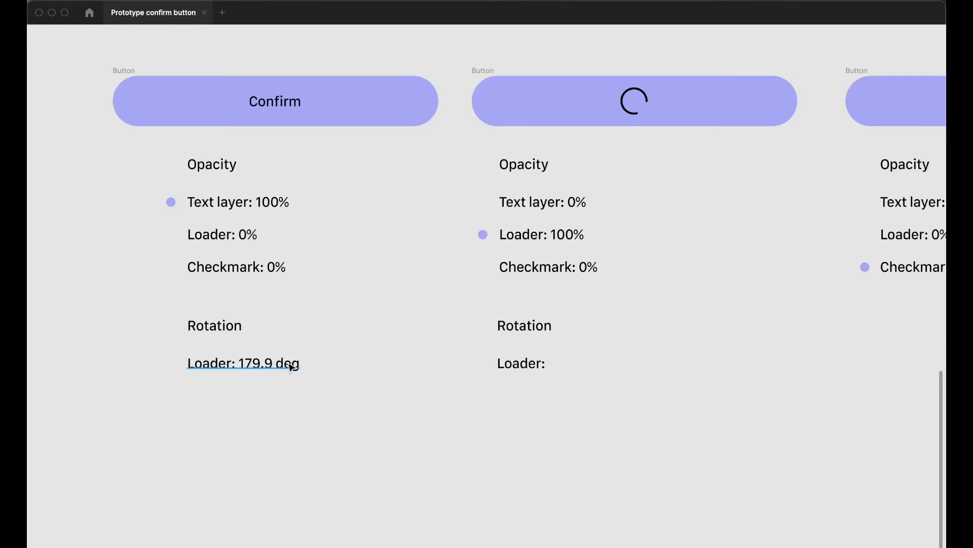
Set the second block's rotation row to read Loader: 0deg
double_click(529, 363)
click(559, 365)
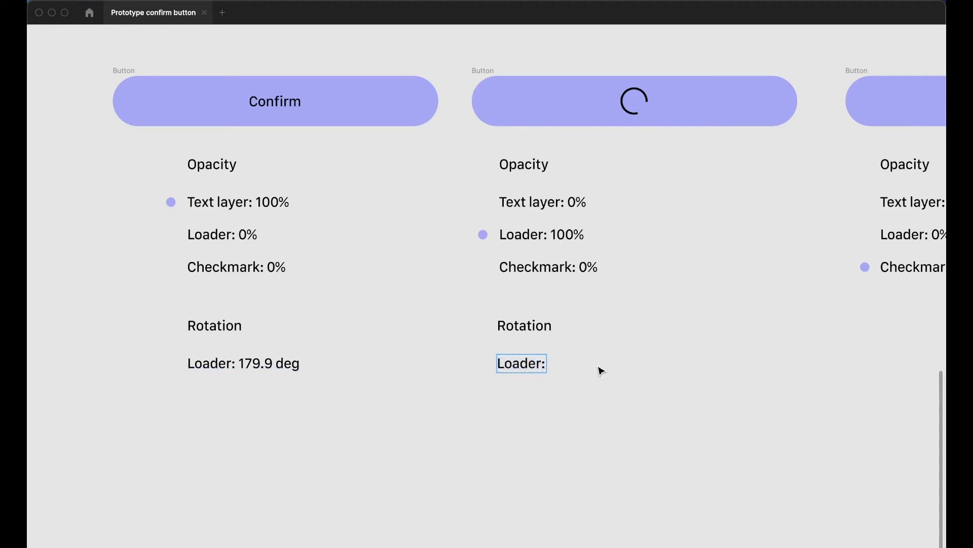
text(0deg)
click(645, 384)
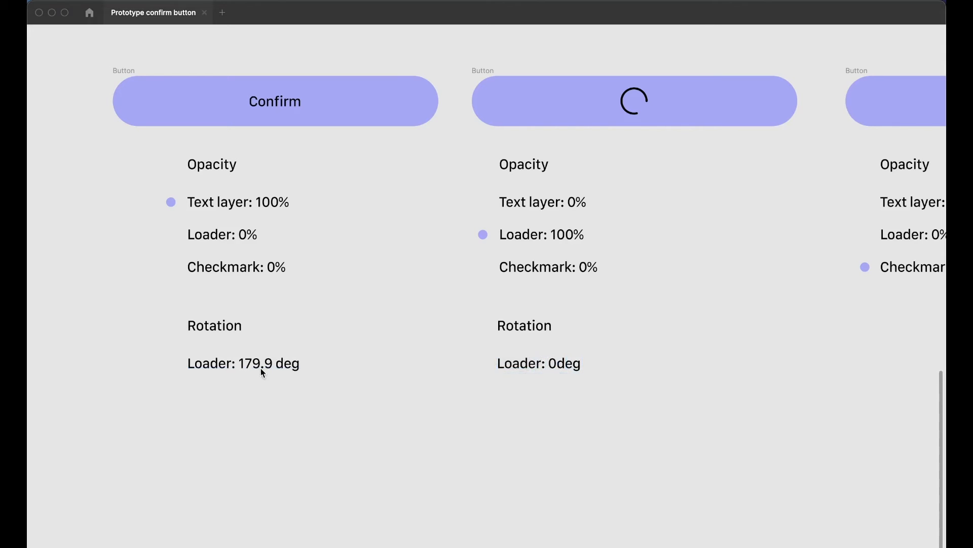
Try scrubbing the rotation of the loader inside the second button back and forth
scroll(577, 361, right, 1)
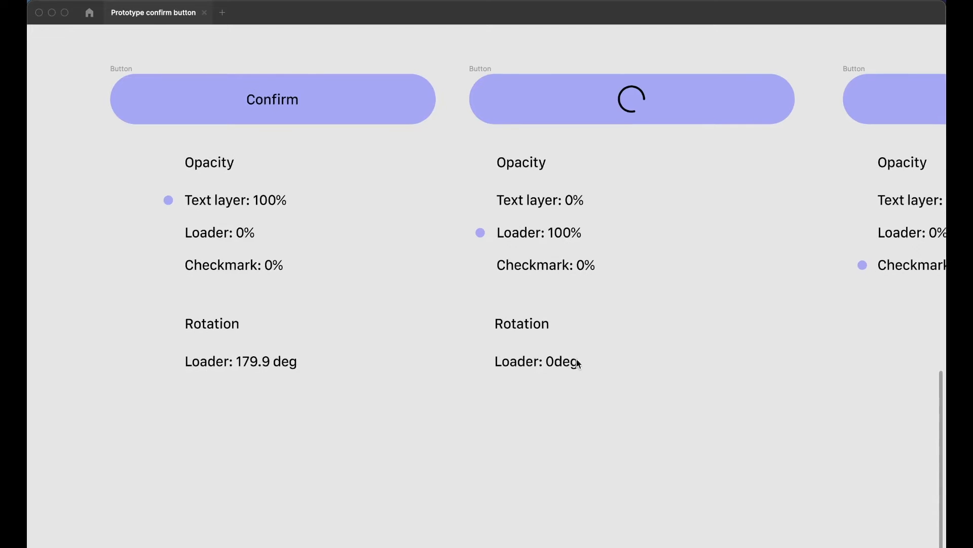
click(601, 347)
key(super+backslash)
scroll(600, 321, up, 3)
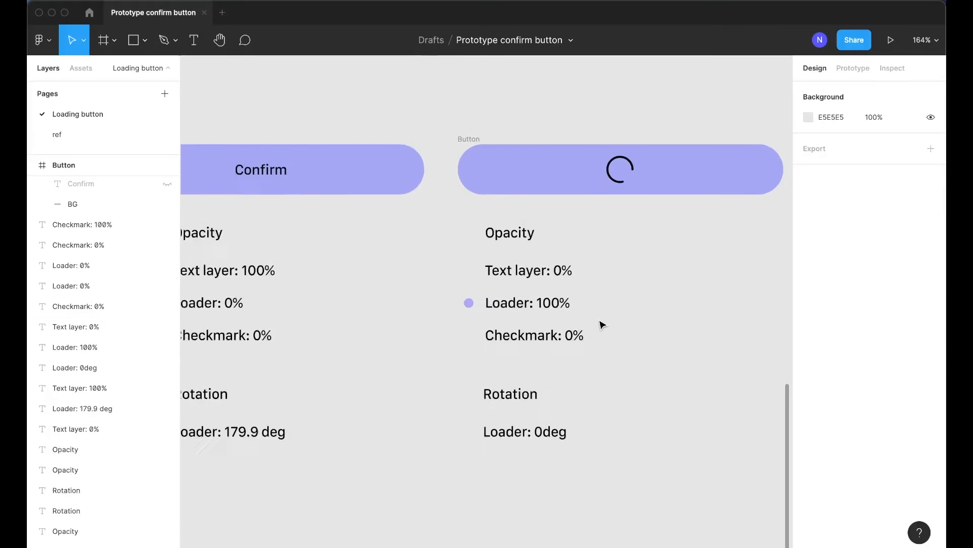
click(598, 198)
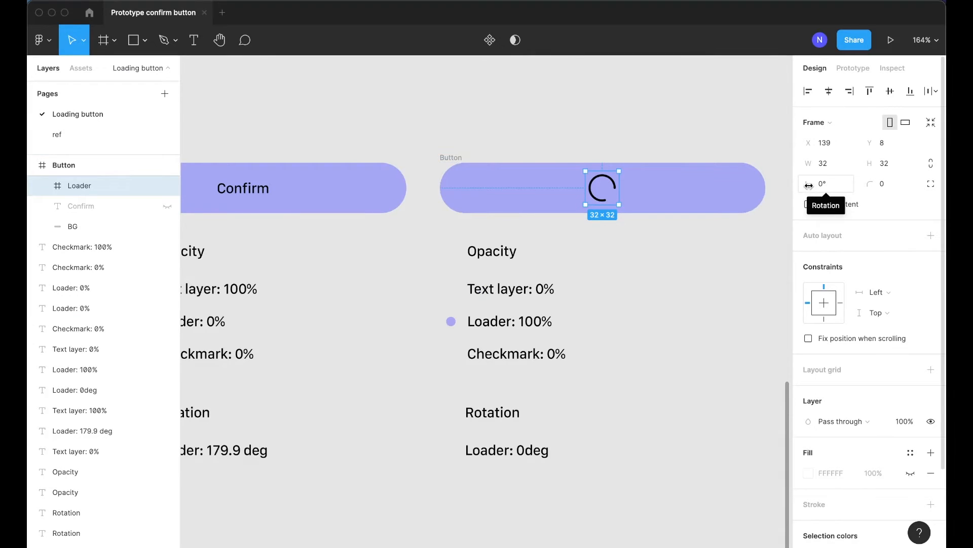
drag(807, 184, 874, 191)
key(super+z)
drag(813, 187, 740, 196)
key(super+z)
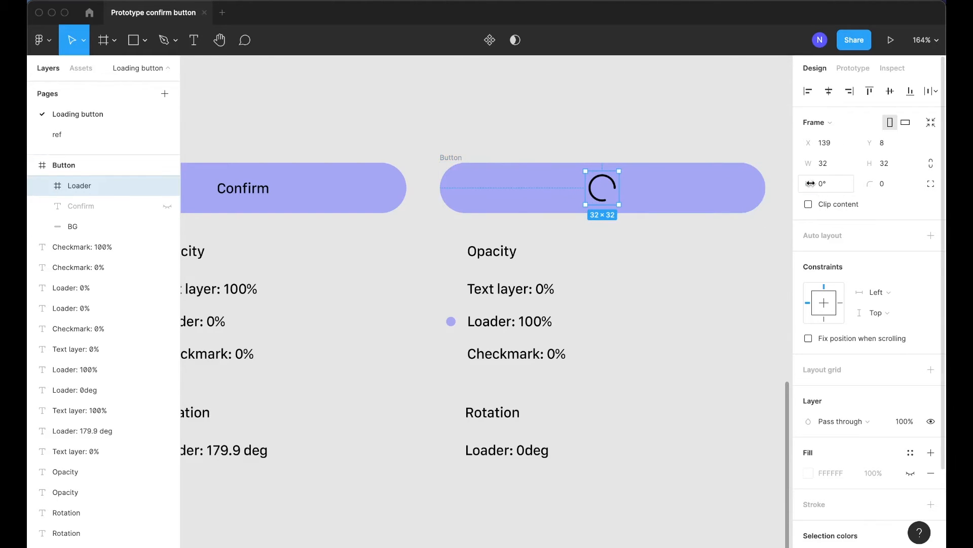
drag(812, 183, 627, 211)
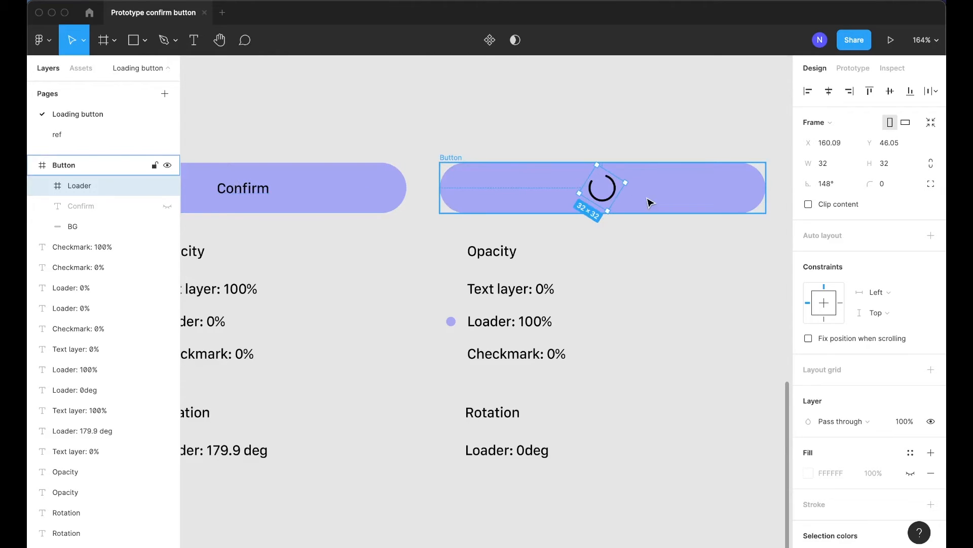
drag(811, 192, 774, 194)
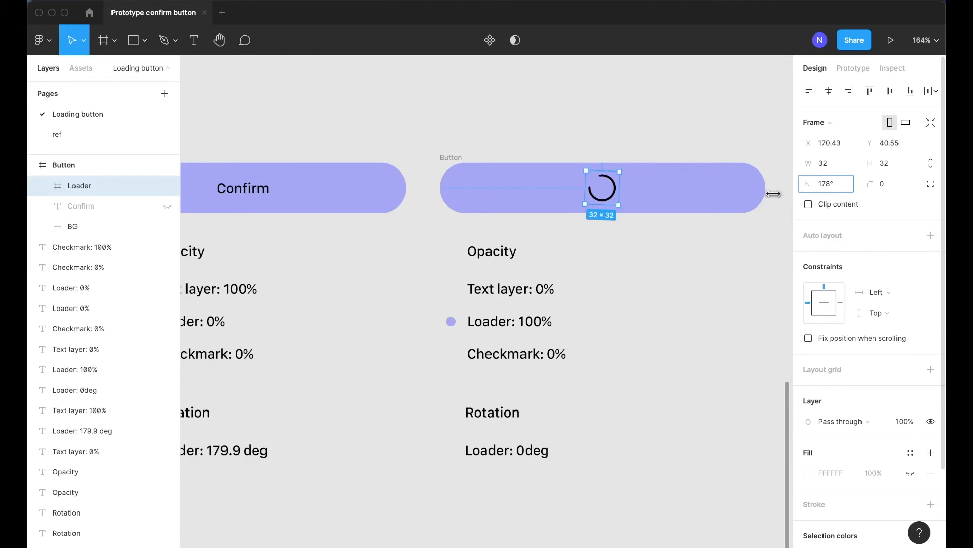
drag(773, 194, 80, 218)
click(571, 530)
Add a Scale heading with the row Checkmark: 0% under the second block
scroll(571, 530, down, 5)
scroll(568, 461, down, 3)
scroll(568, 461, right, 2)
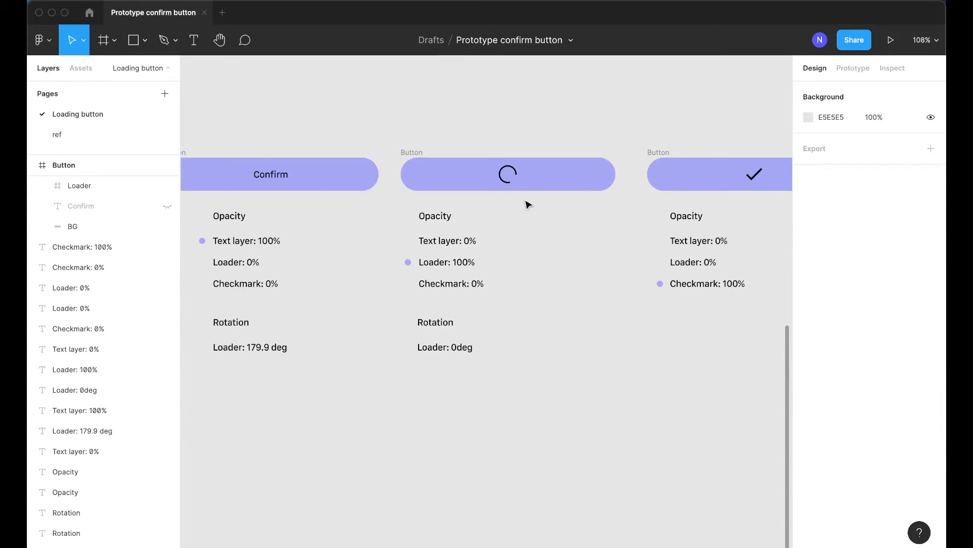
scroll(537, 218, right, 3)
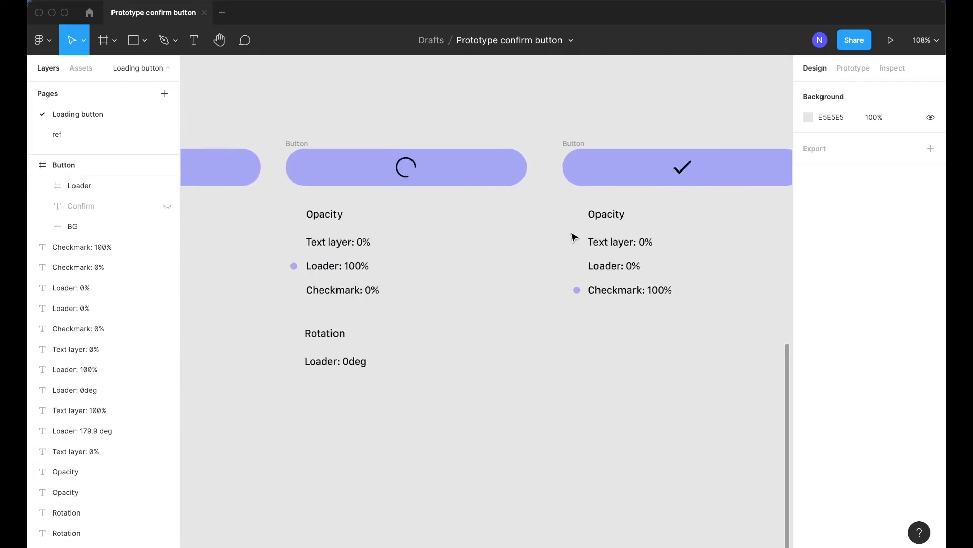
scroll(571, 238, up, 3)
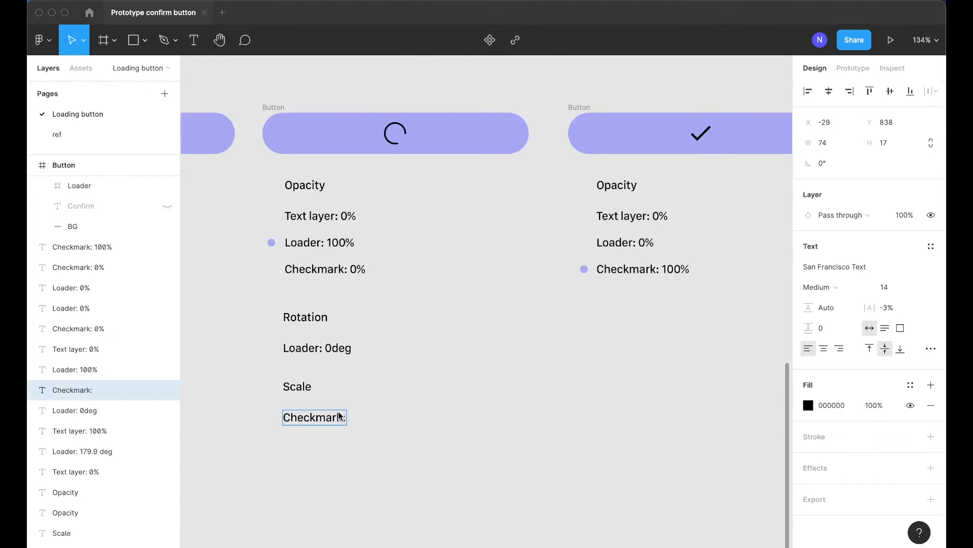
text(0)
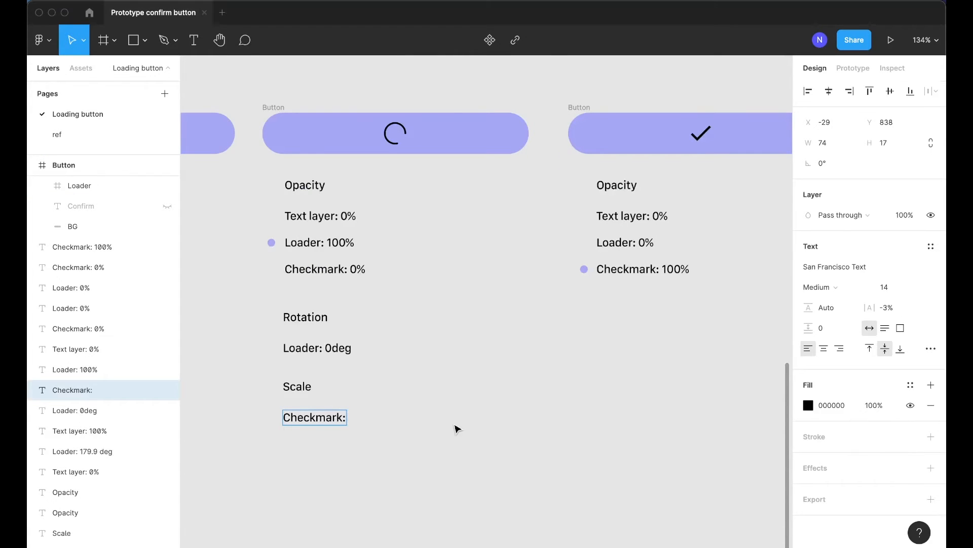
text(%)
key(Escape)
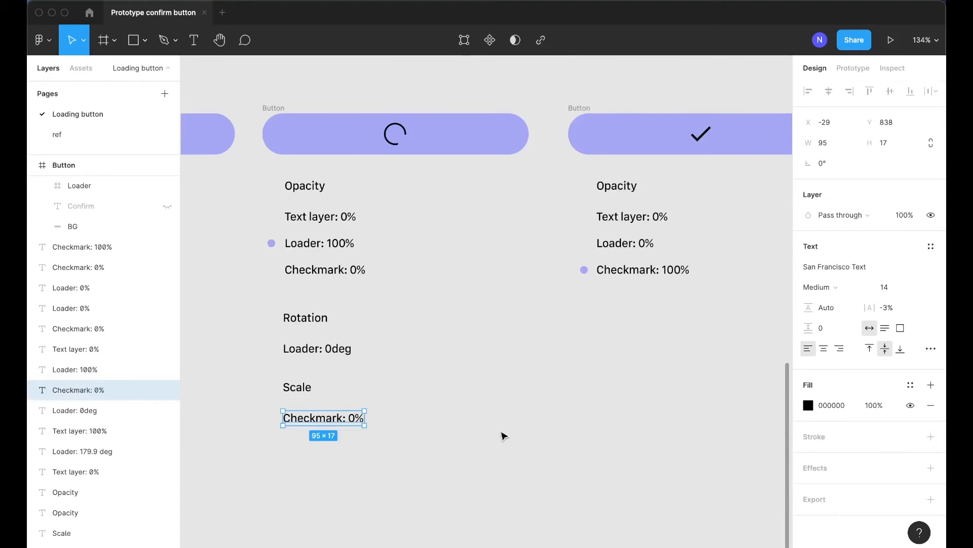
key(Escape)
Copy the Scale annotation to the third block and set it to Checkmark: 100%
drag(274, 382, 617, 421)
double_click(663, 418)
text(100)
key(Escape)
key(super+backslash)
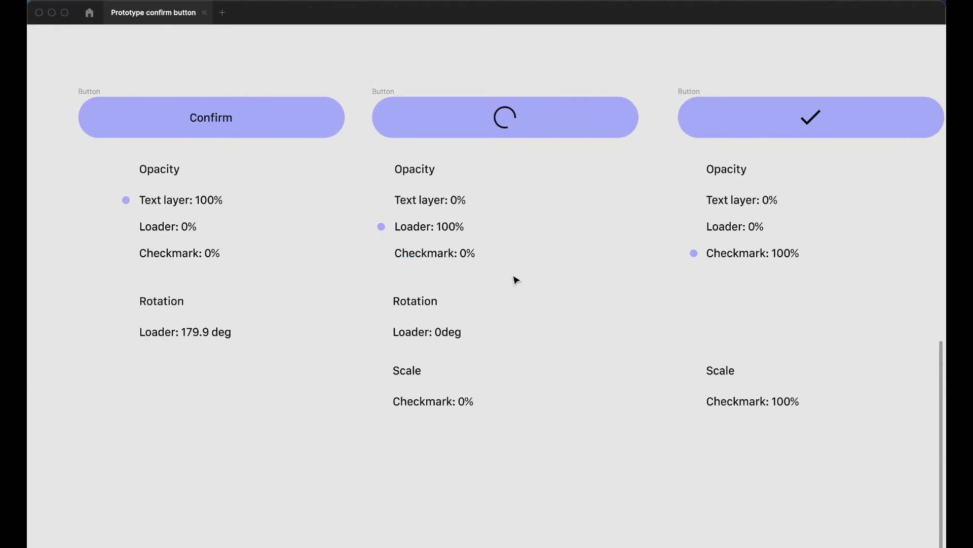
Unhide the done checkmark and Loader layers inside the first button
scroll(516, 280, right, 2)
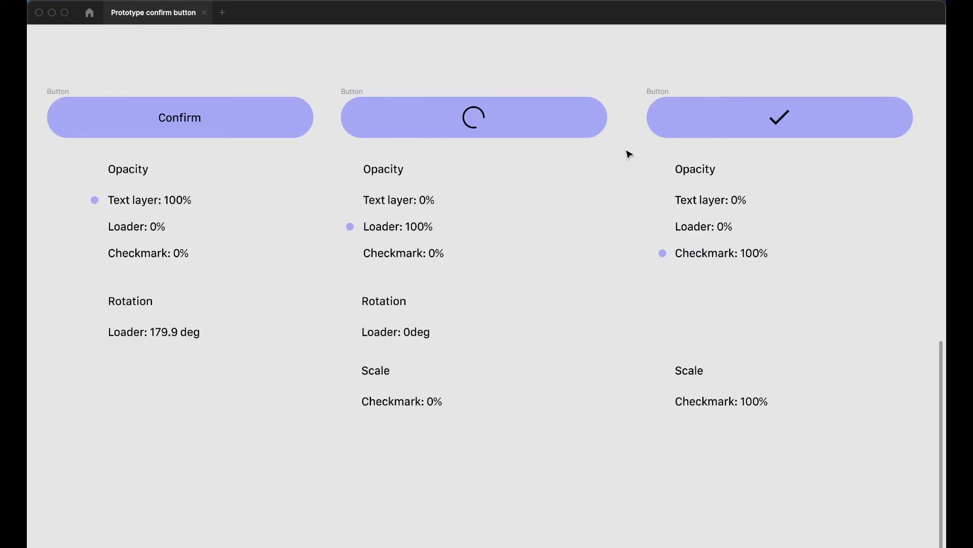
scroll(336, 113, left, 5)
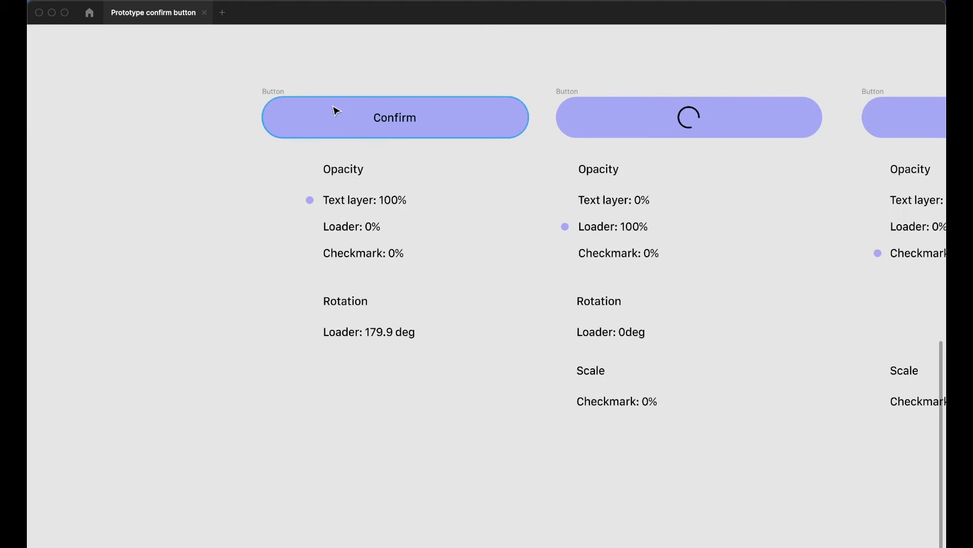
ctrl+scroll(325, 115, up, 3)
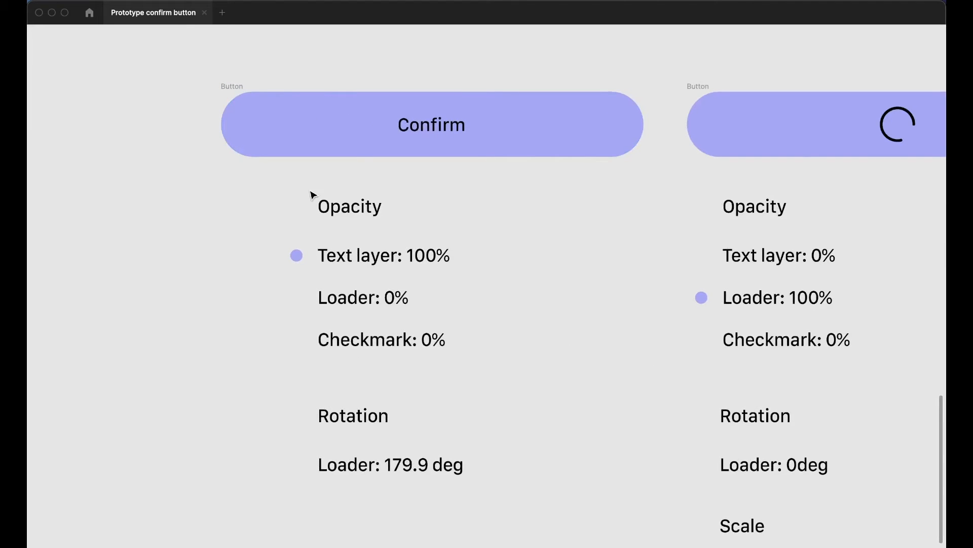
key(ctrl+backslash)
scroll(299, 195, down, 3)
scroll(223, 174, up, 3)
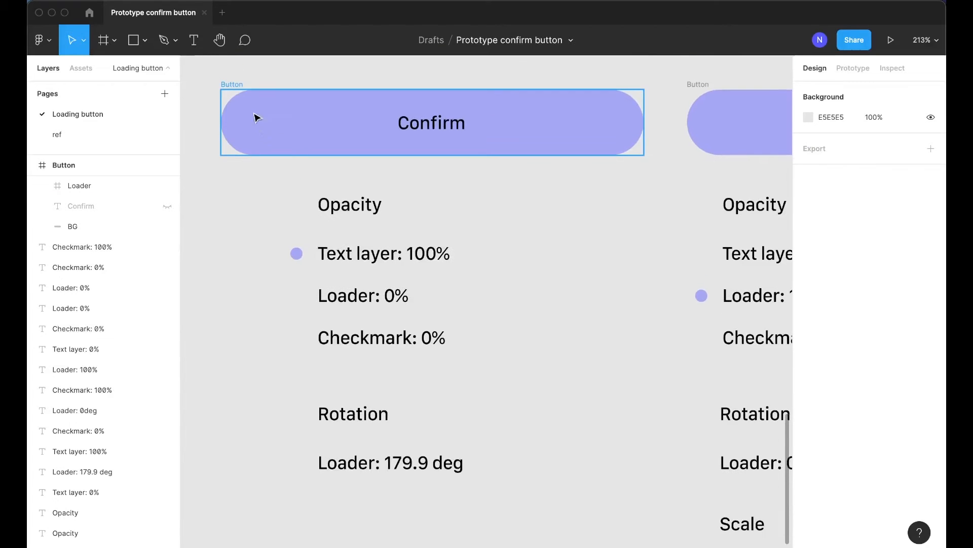
click(233, 91)
click(90, 472)
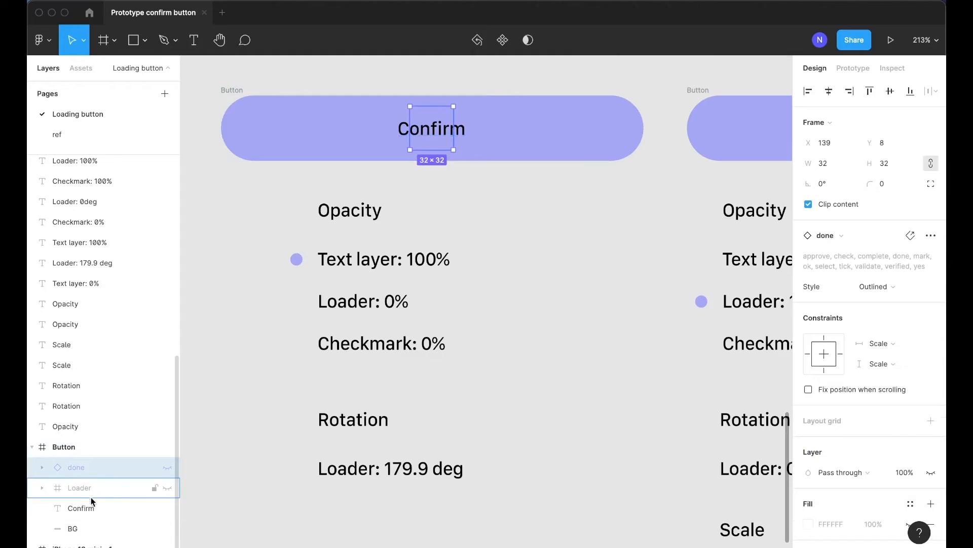
key(ctrl+shift+h)
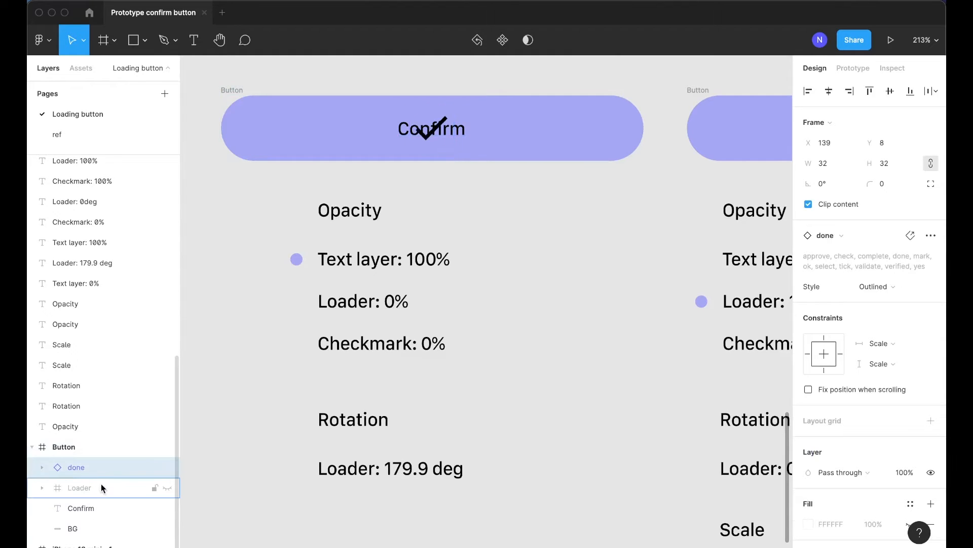
click(101, 484)
key(ctrl+shift+h)
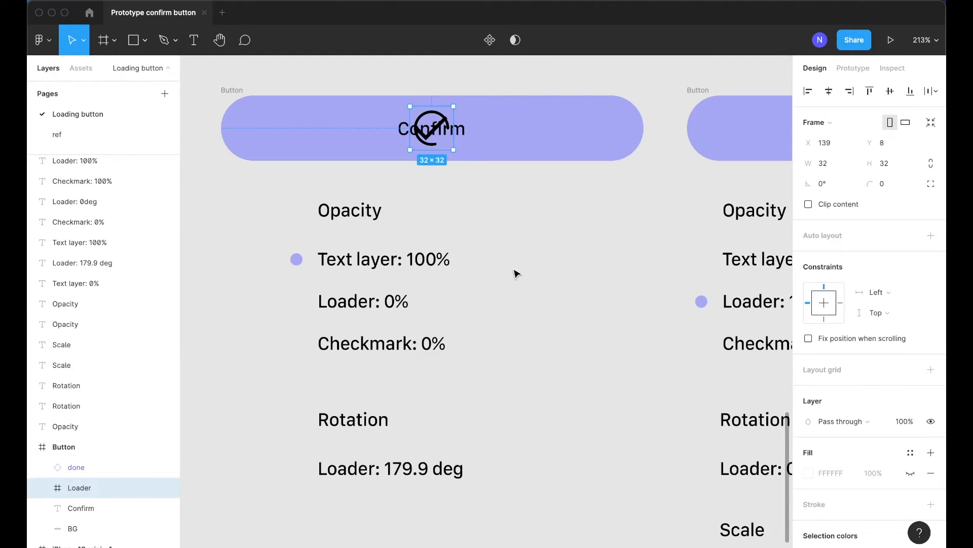
Set the first button's done checkmark opacity to 0%
click(327, 194)
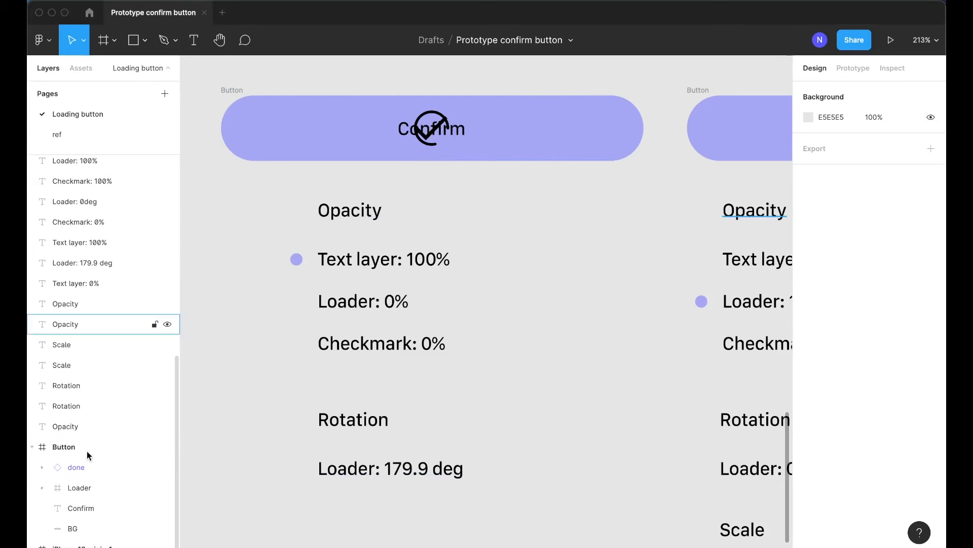
click(86, 470)
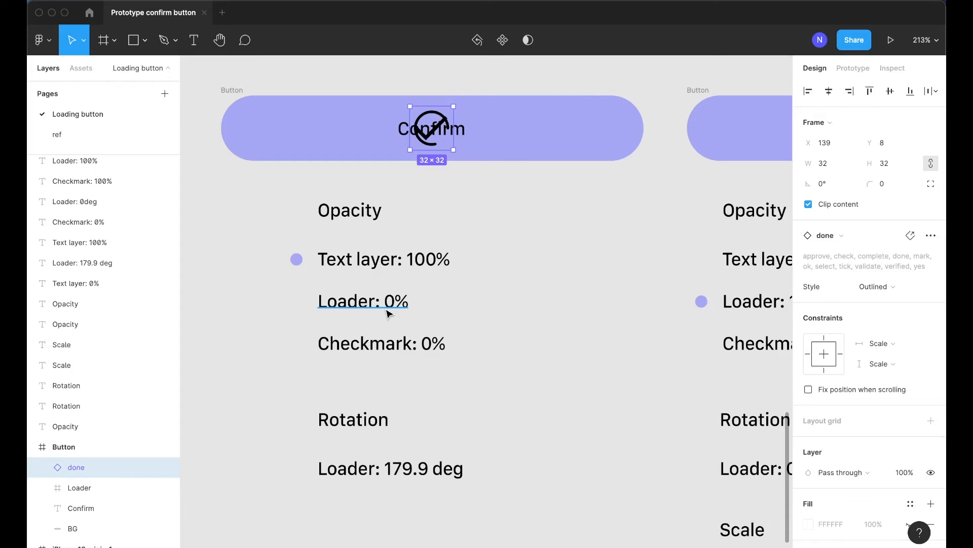
key(0)
key(0)
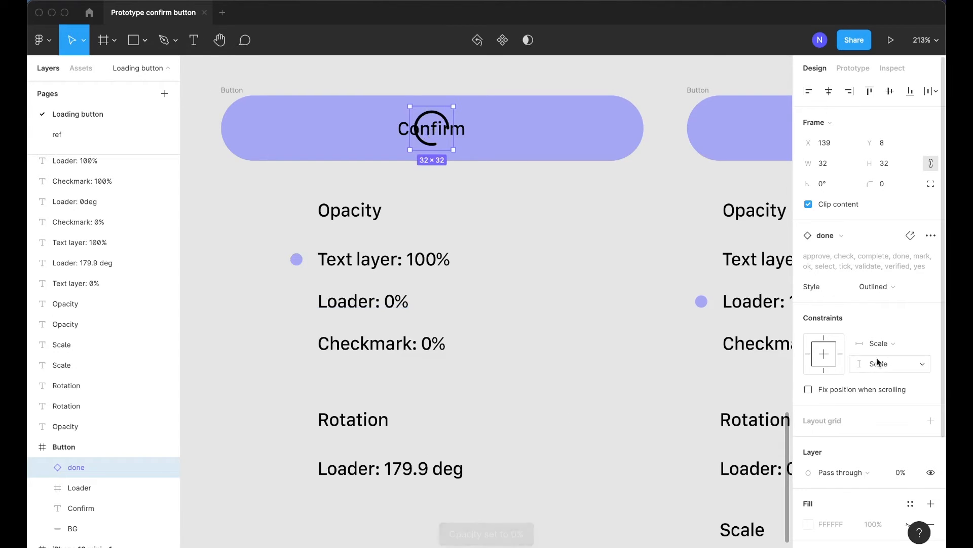
Rotate the first button's Loader frame to 179.9°
click(71, 487)
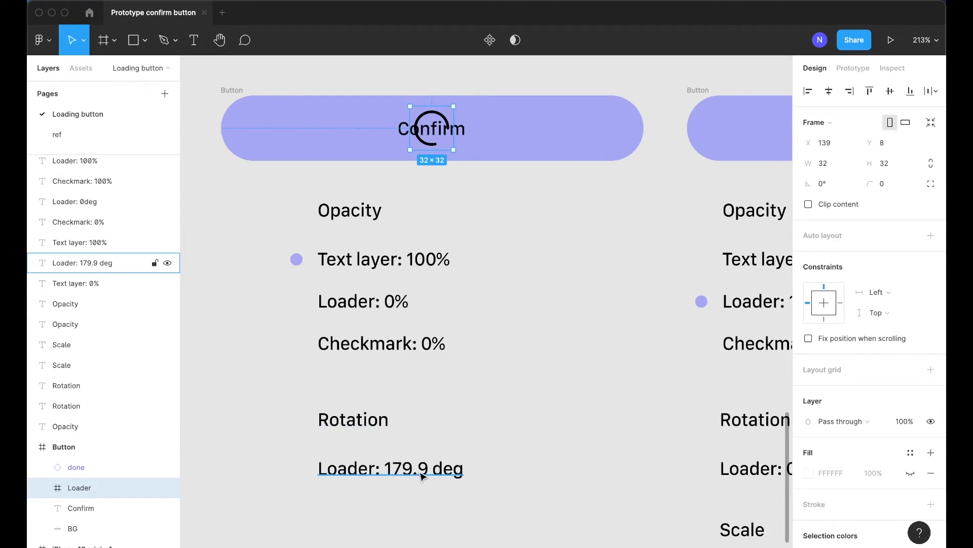
text(1)
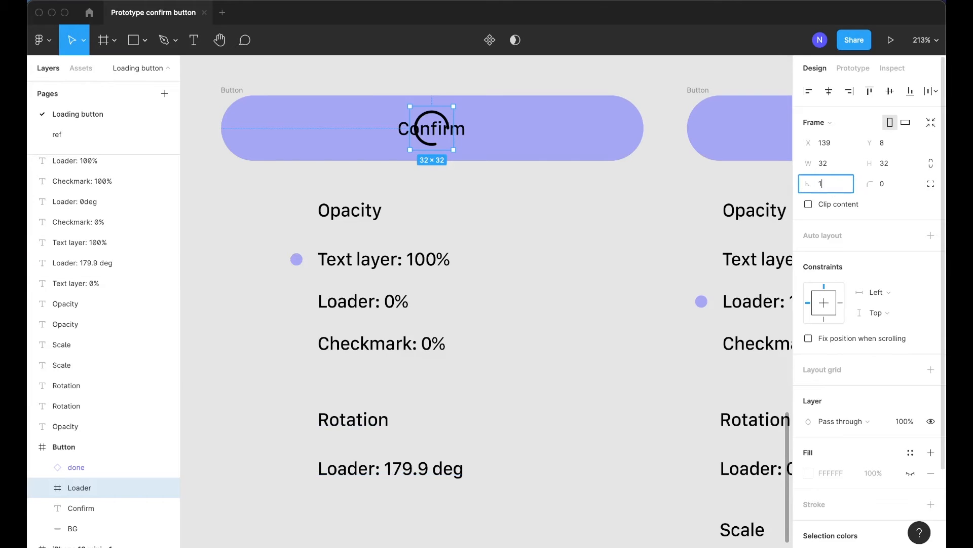
text(79.9)
key(Return)
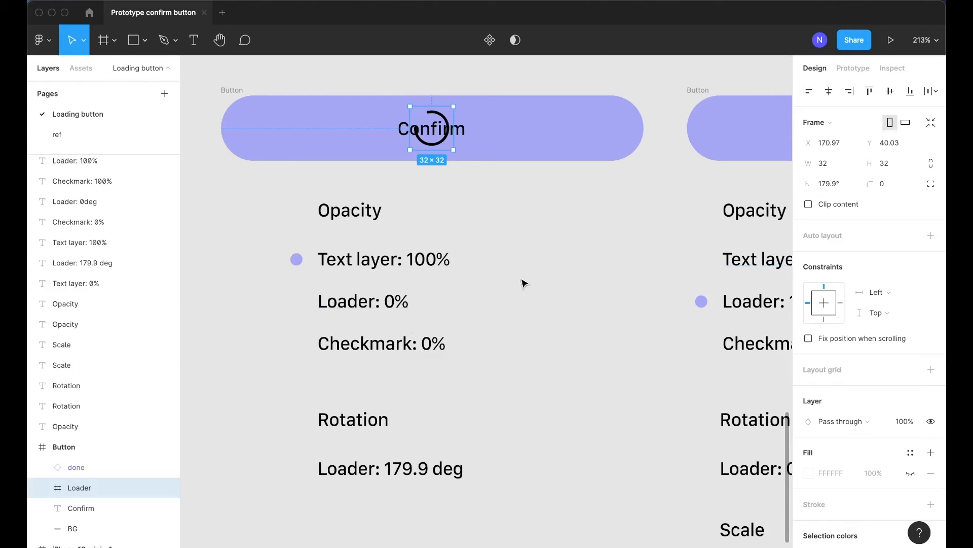
Set the first button's Loader frame opacity to 0%
key(0)
key(0)
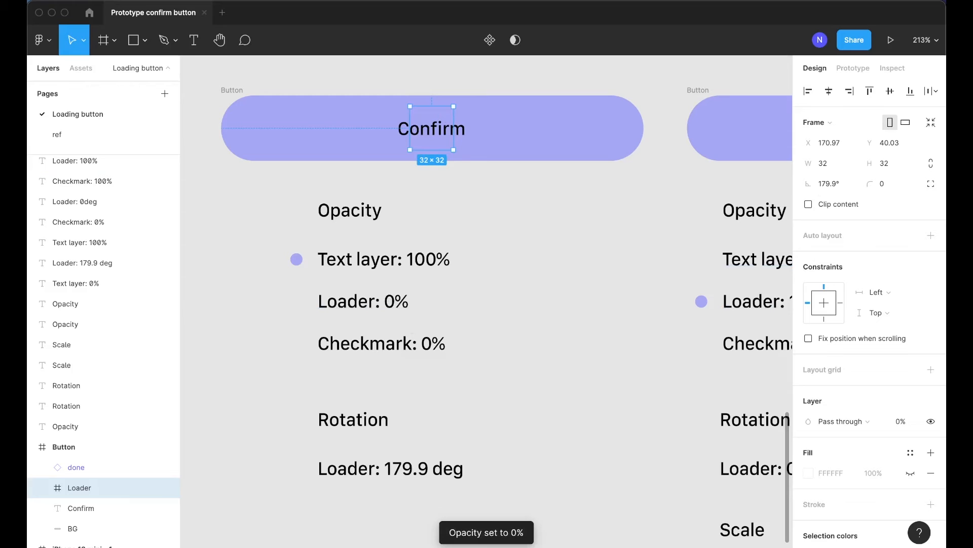
click(501, 279)
Unhide the Confirm text and done checkmark layers inside the second button
scroll(375, 164, right, 2)
scroll(377, 165, right, 7)
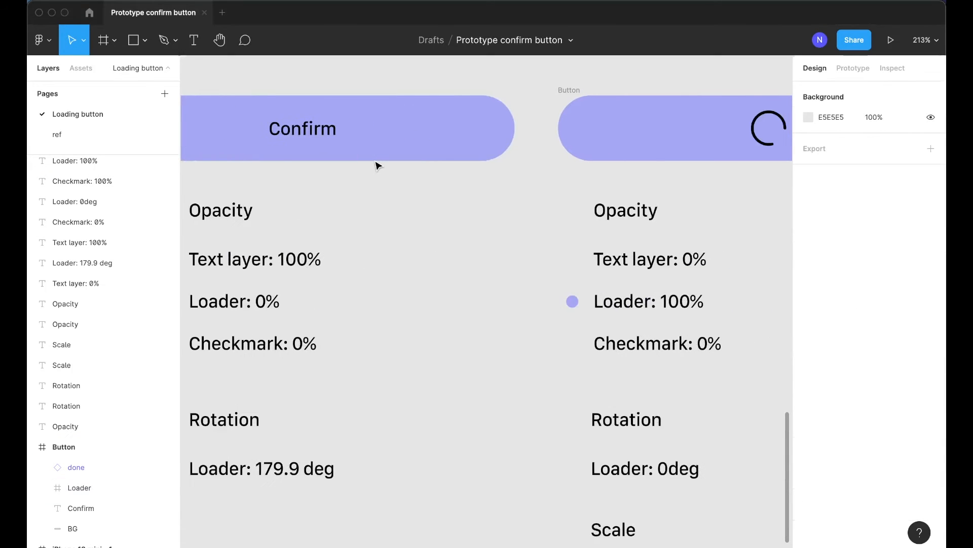
scroll(378, 165, right, 1)
scroll(377, 165, down, 1)
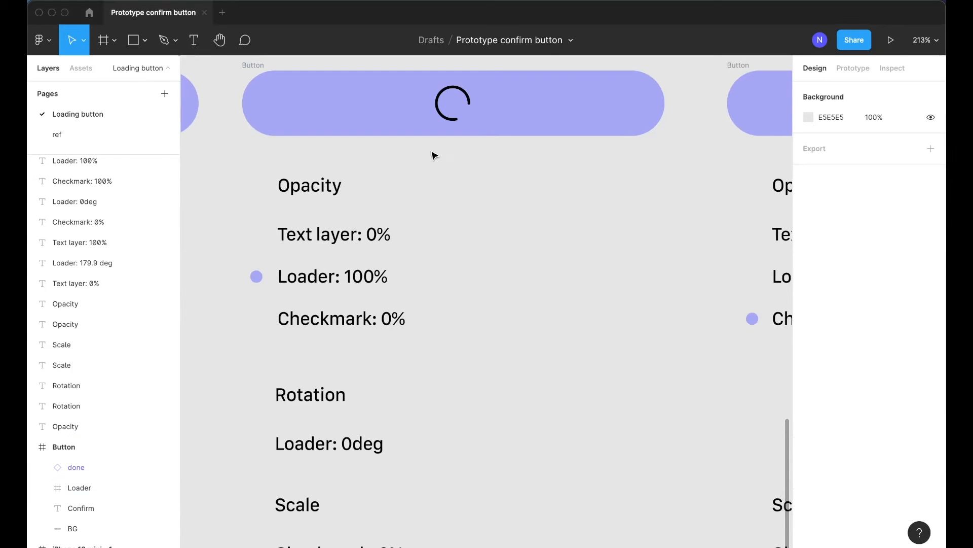
click(464, 99)
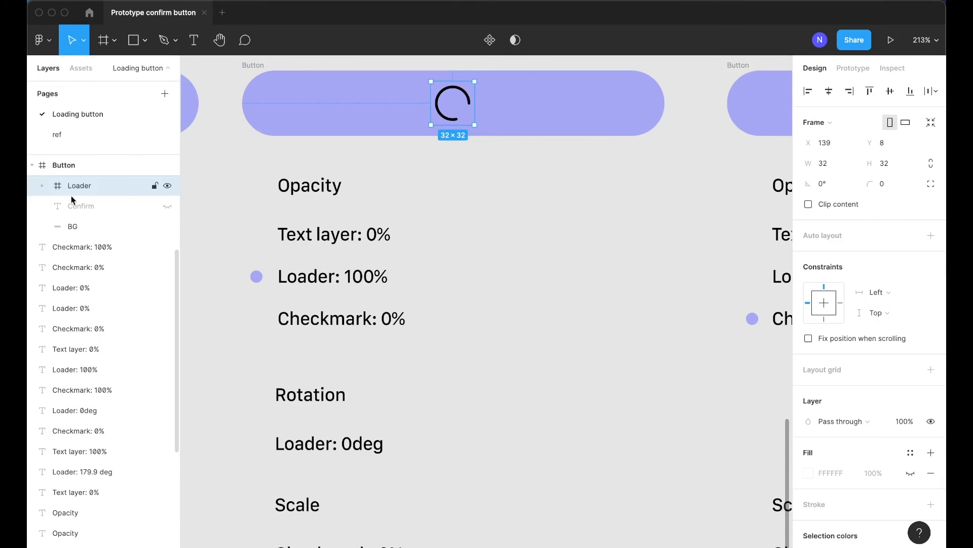
click(169, 206)
click(168, 223)
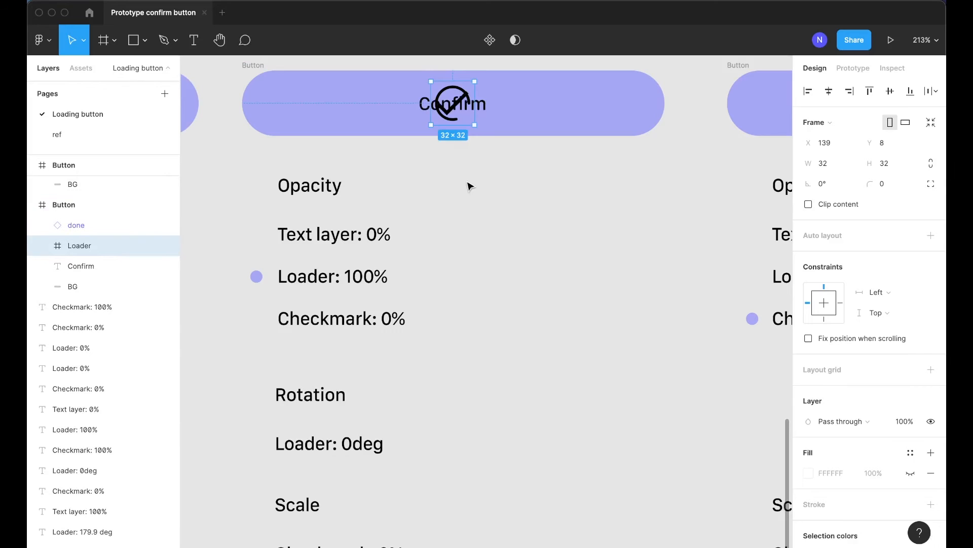
Set the second button's Confirm text opacity to 0%
click(105, 264)
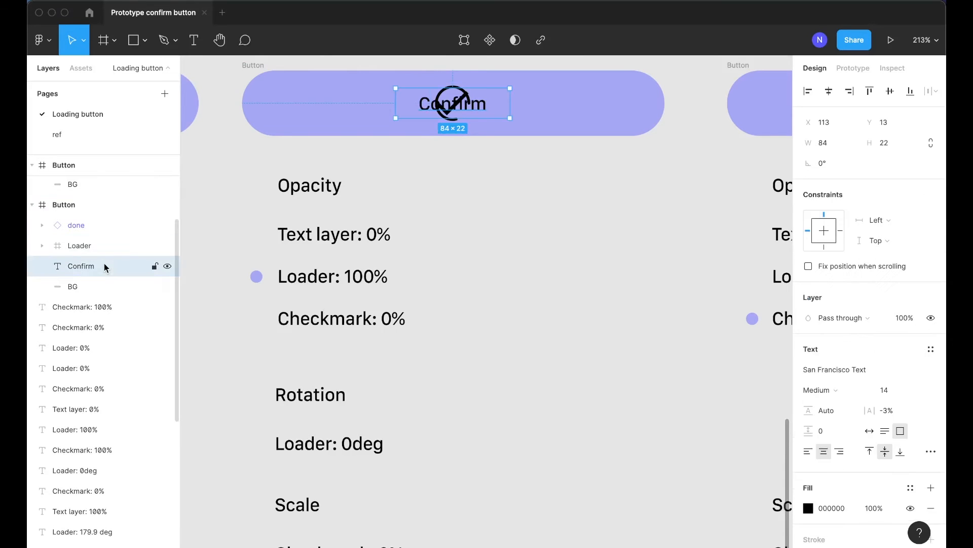
key(0)
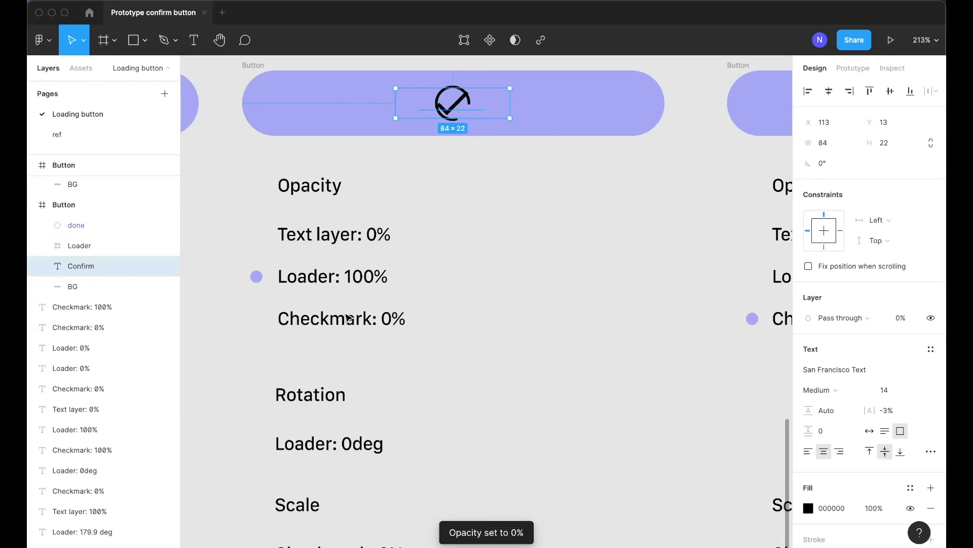
Scale the second button's done checkmark down to about 6 × 6
scroll(488, 202, up, 2)
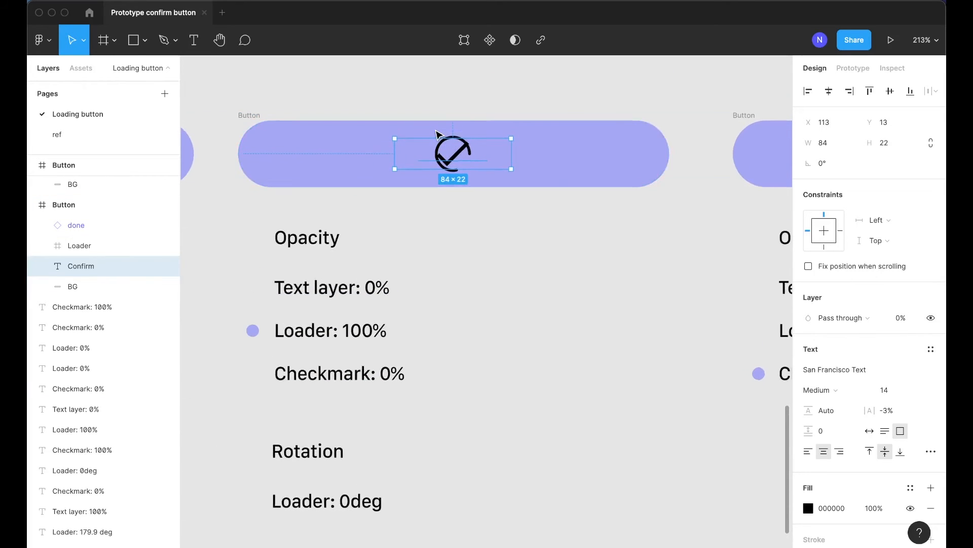
scroll(435, 129, up, 5)
click(99, 227)
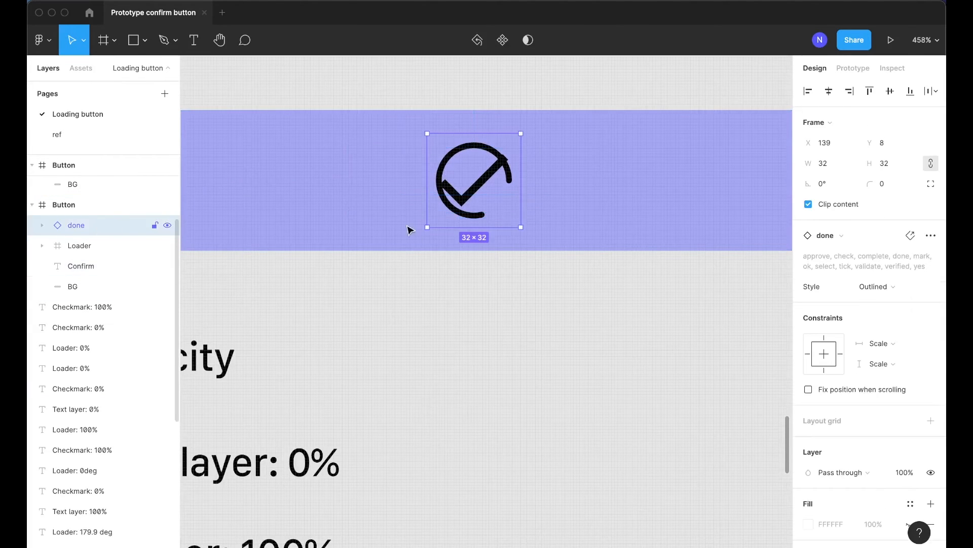
drag(519, 198, 484, 199)
Set the second button's done checkmark opacity to 0%
scroll(482, 242, down, 5)
scroll(482, 241, down, 3)
scroll(451, 163, right, 5)
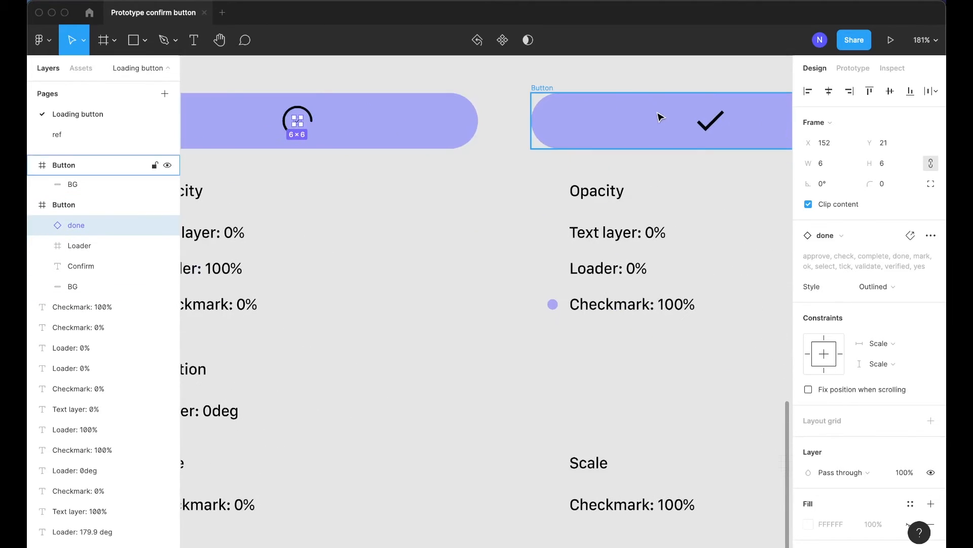
scroll(474, 119, left, 3)
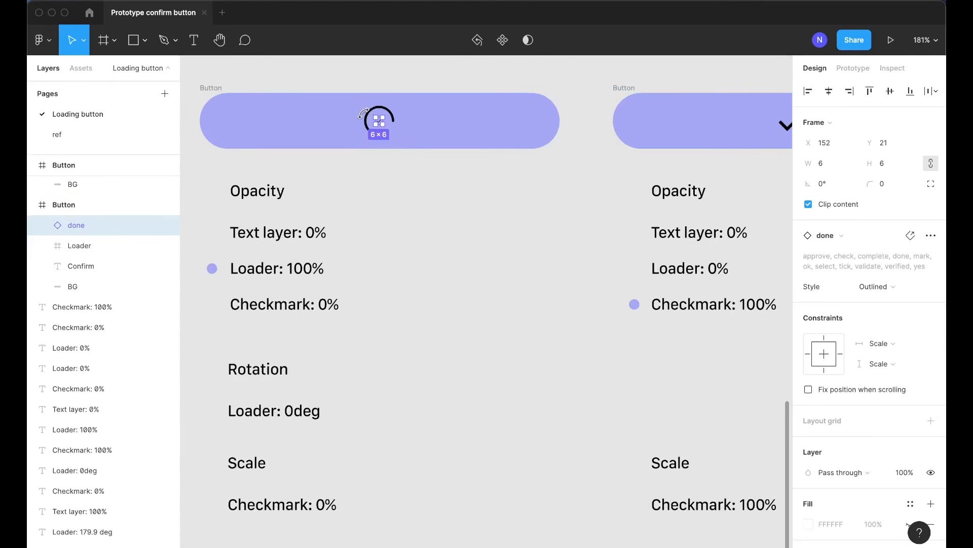
scroll(353, 119, up, 5)
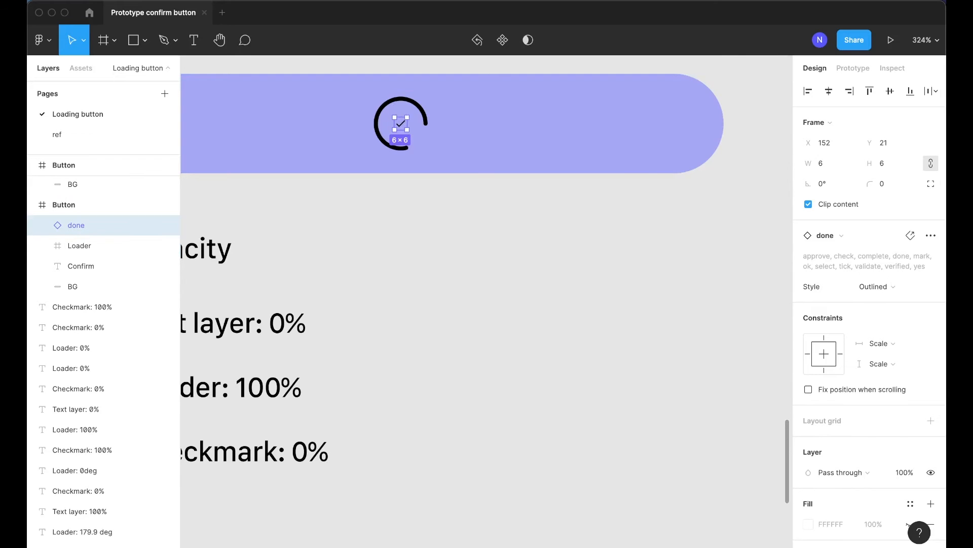
scroll(632, 229, down, 5)
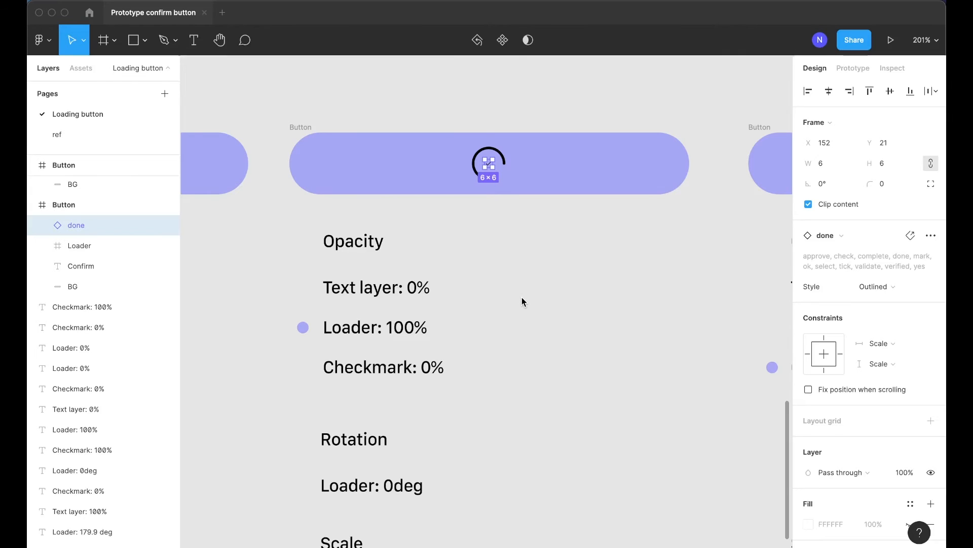
key(0)
key(0)
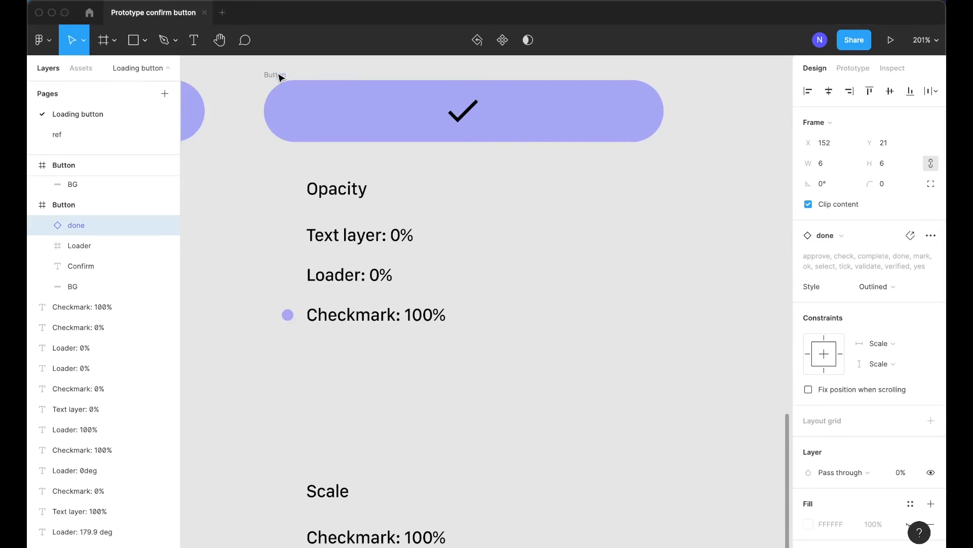
Unhide the Loader and Confirm layers in the third button and set the Confirm text opacity to 0%
click(281, 76)
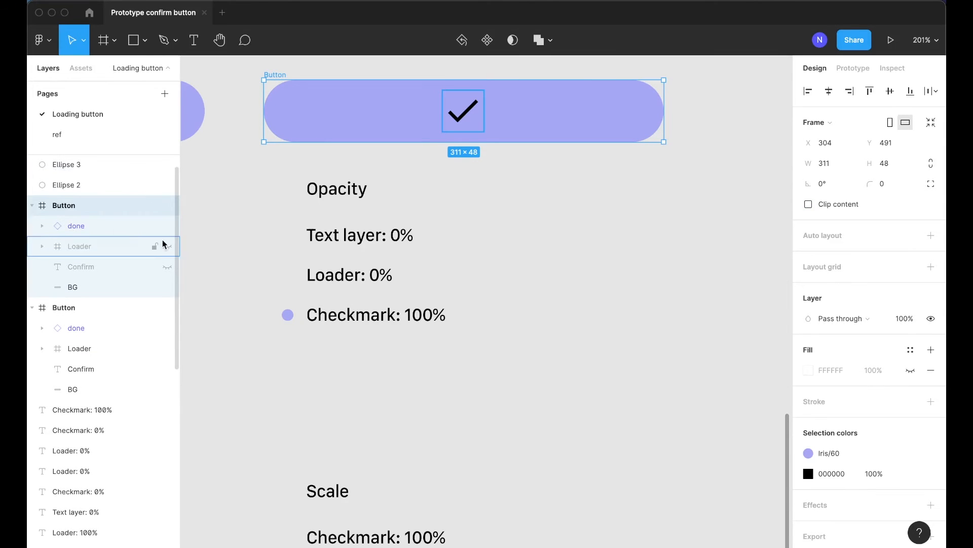
click(167, 247)
click(167, 267)
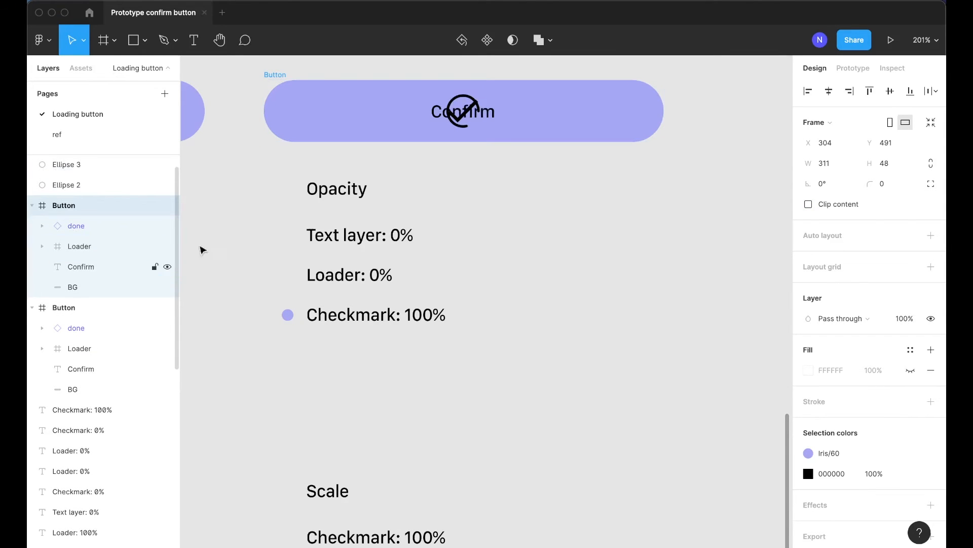
click(92, 269)
key(0)
key(0)
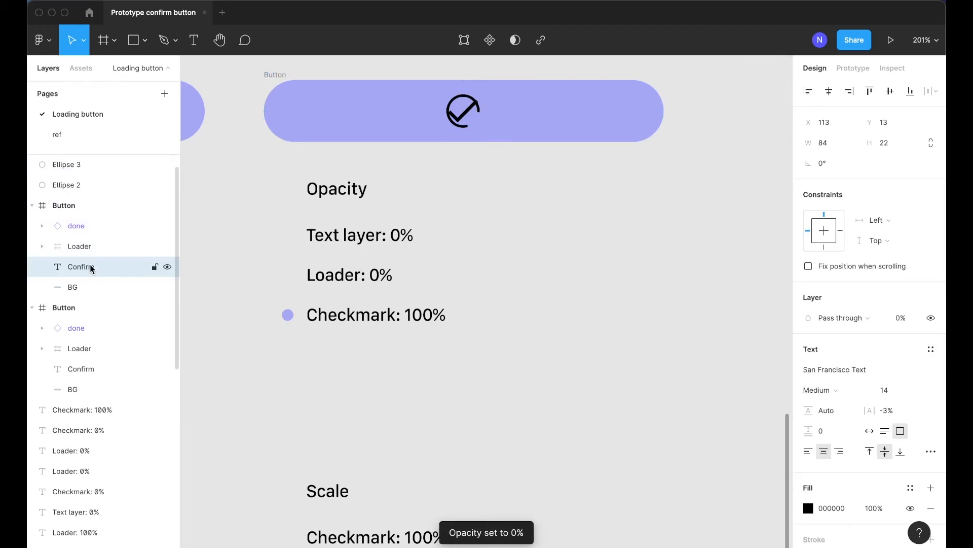
Set the third button's Loader frame opacity to 0%
click(93, 246)
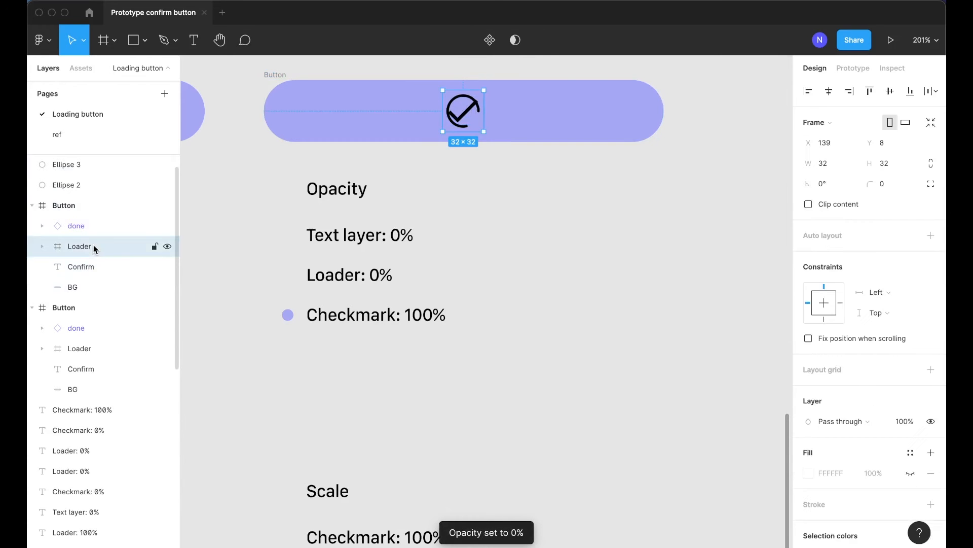
scroll(227, 237, left, 5)
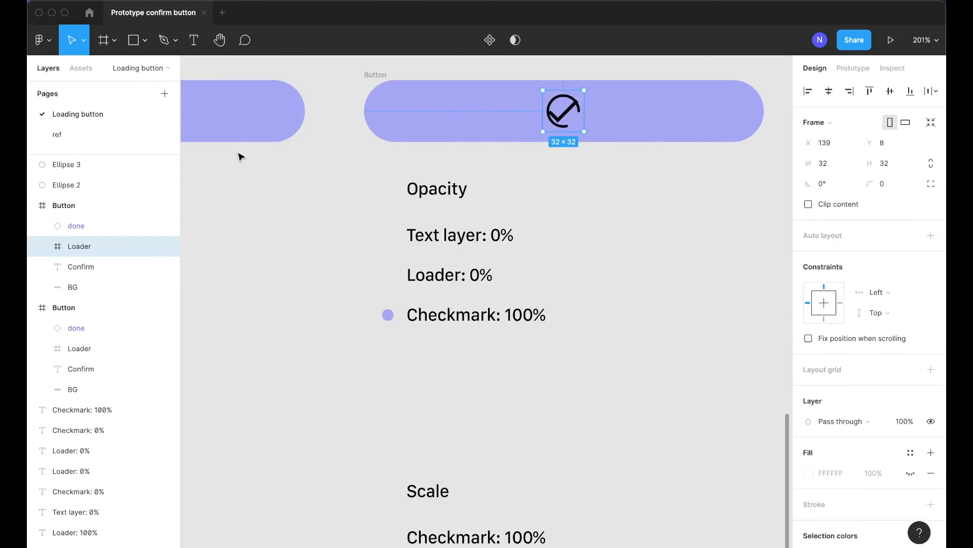
scroll(245, 161, right, 2)
key(0)
key(0)
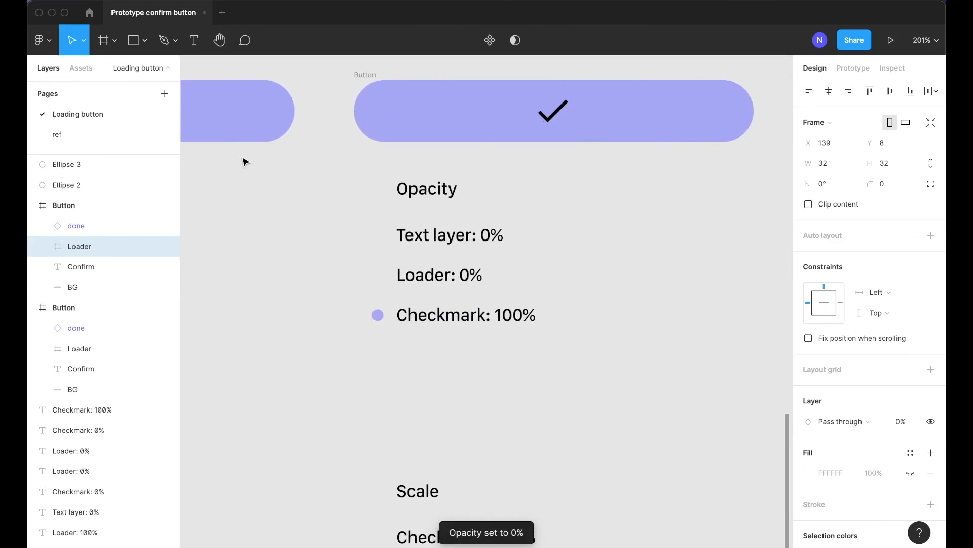
scroll(400, 182, right, 2)
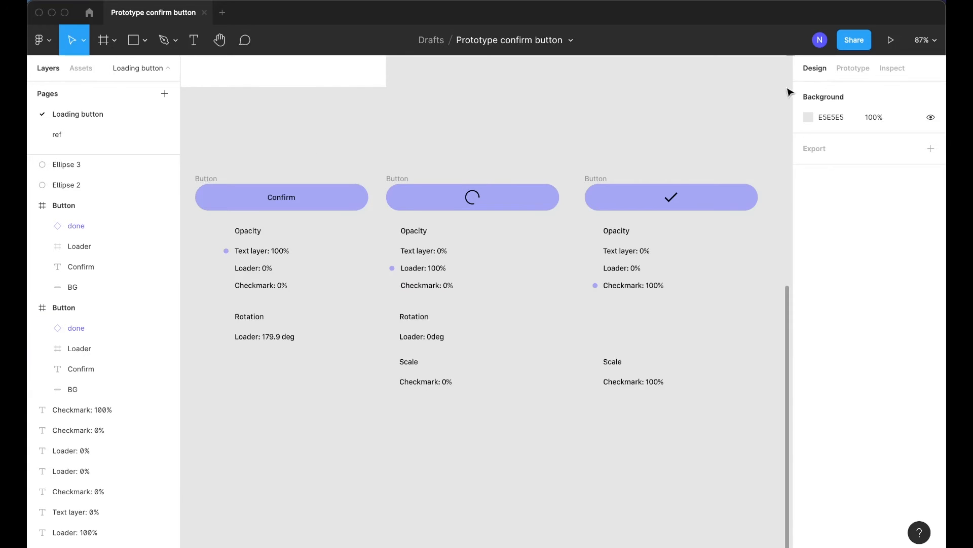
click(853, 67)
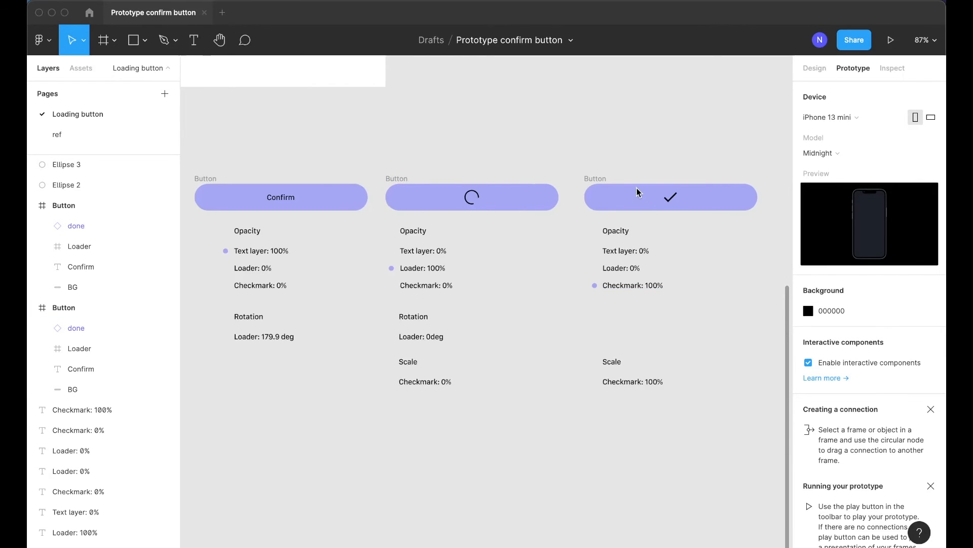
scroll(659, 195, right, 3)
scroll(687, 197, up, 3)
scroll(679, 191, up, 5)
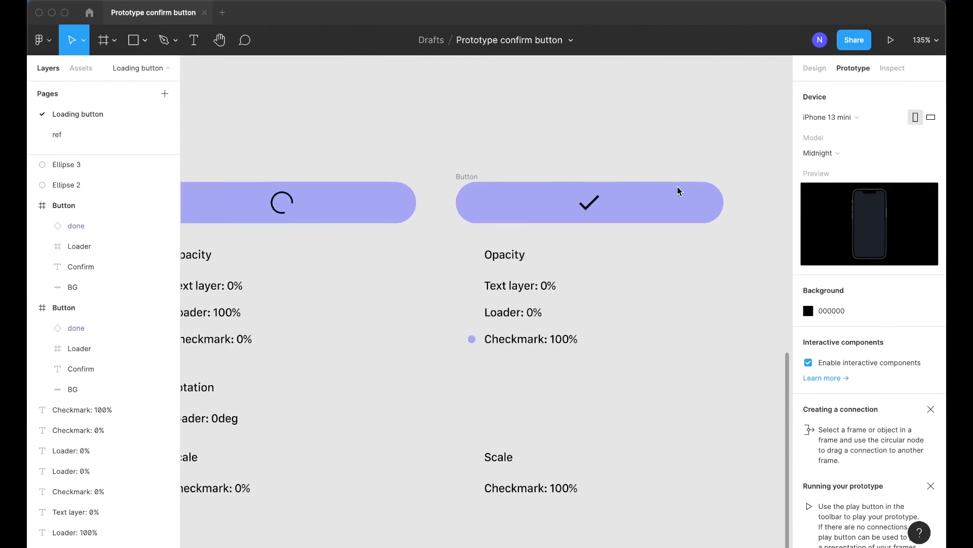
click(423, 189)
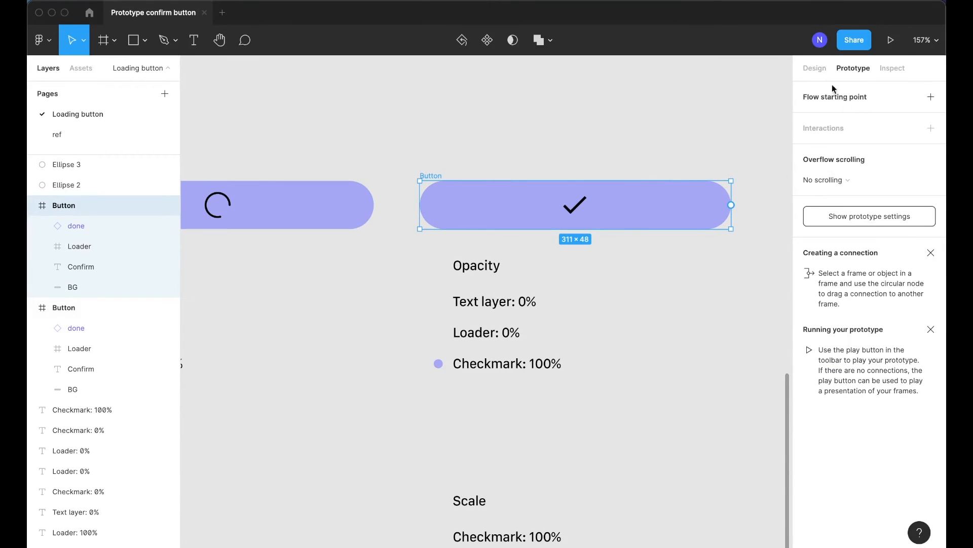
click(810, 71)
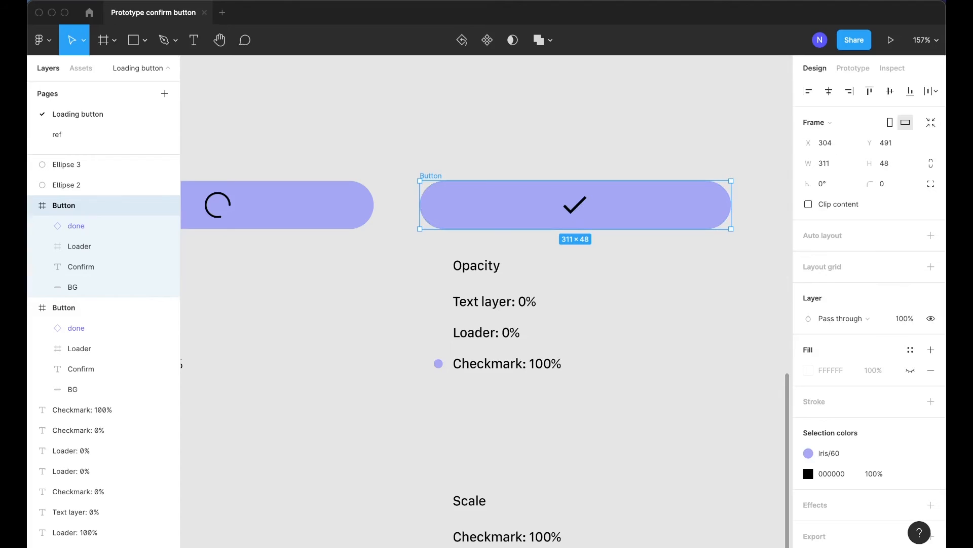
Shrink the third button's BG shape into a pill 80 px wide around the checkmark
click(654, 204)
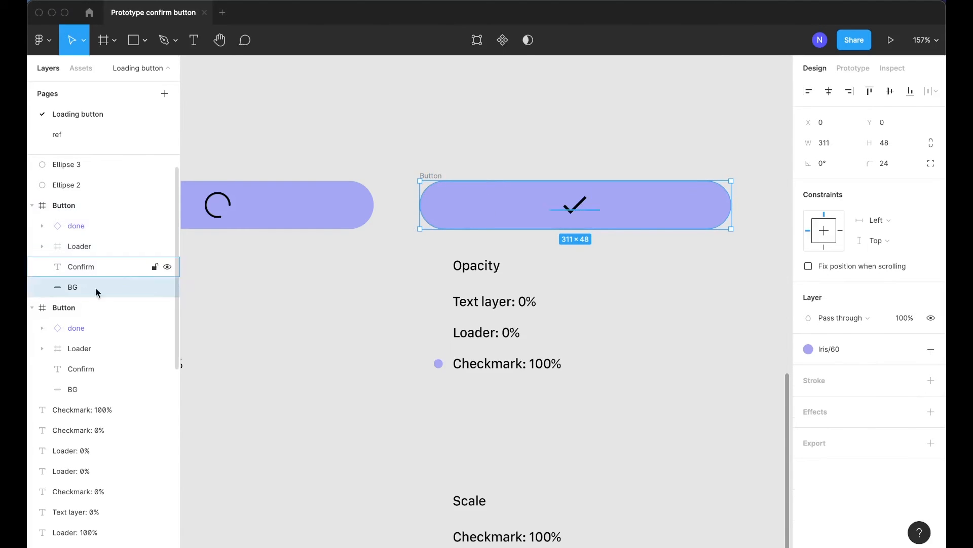
drag(420, 209, 536, 208)
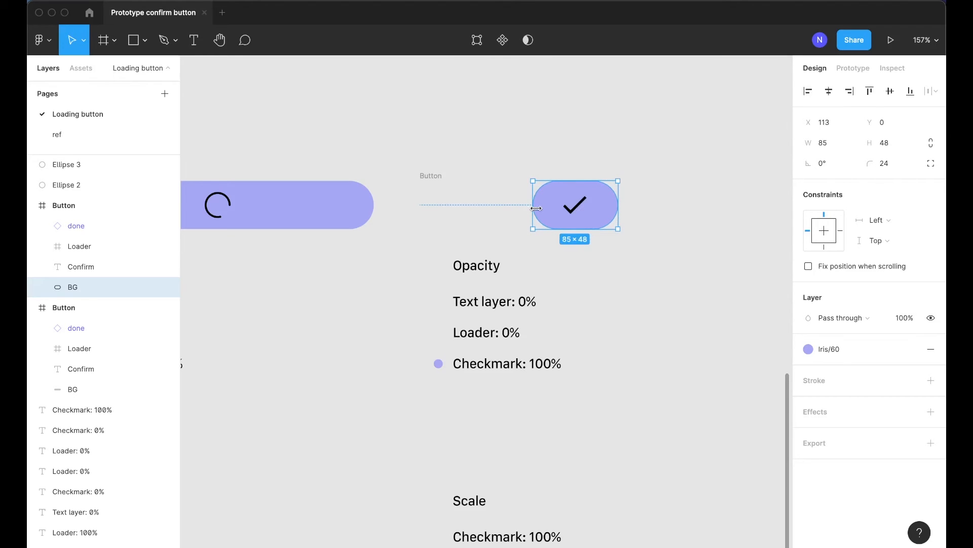
click(835, 144)
text(80)
key(Return)
Nudge the third button's BG shape 3 px to the right
scroll(523, 198, up, 5)
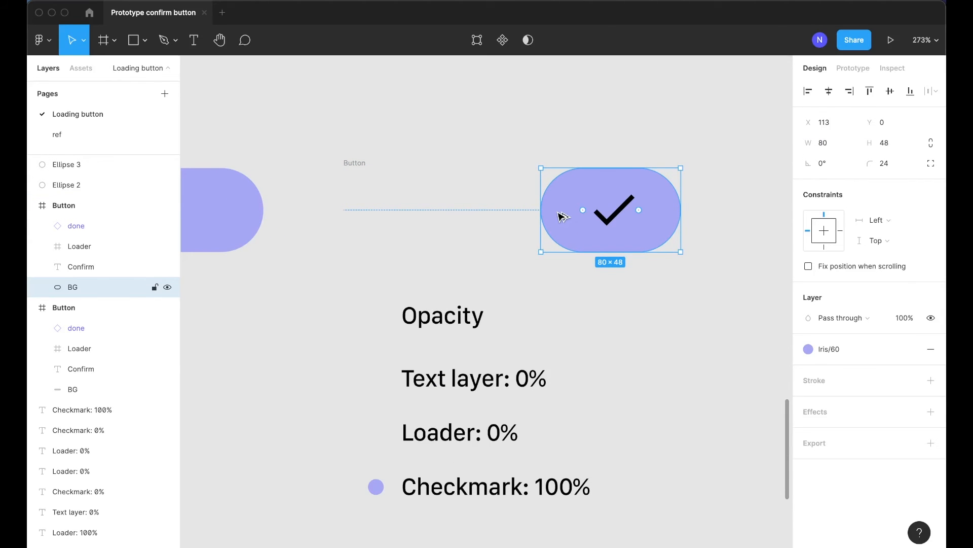
key(Right)
key(Right)
key(Right)
scroll(561, 217, down, 3)
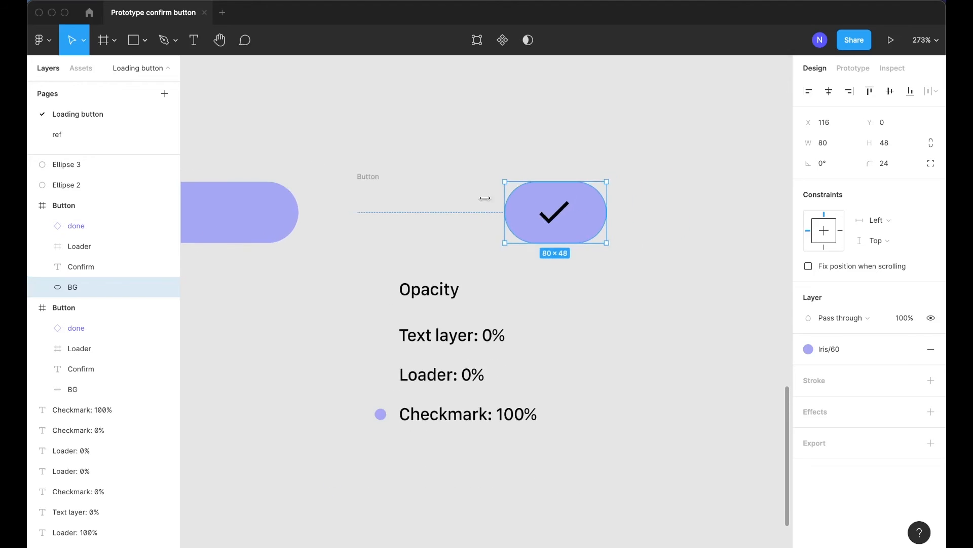
Examine the three button states side by side on the canvas
click(589, 136)
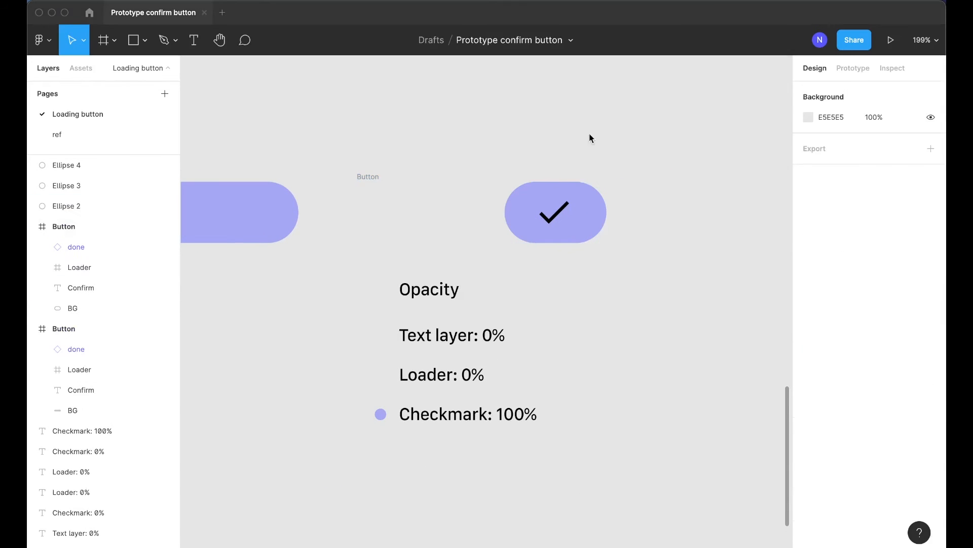
click(529, 201)
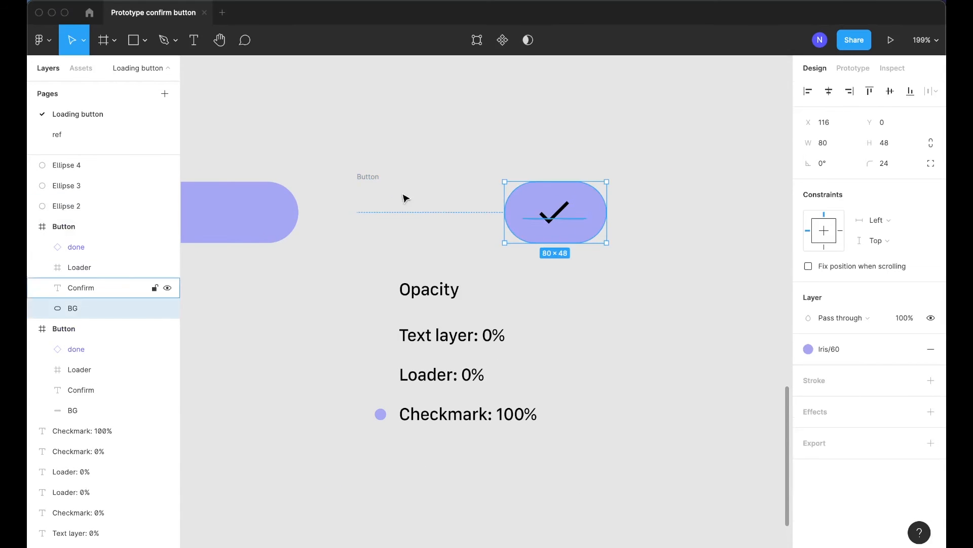
click(369, 177)
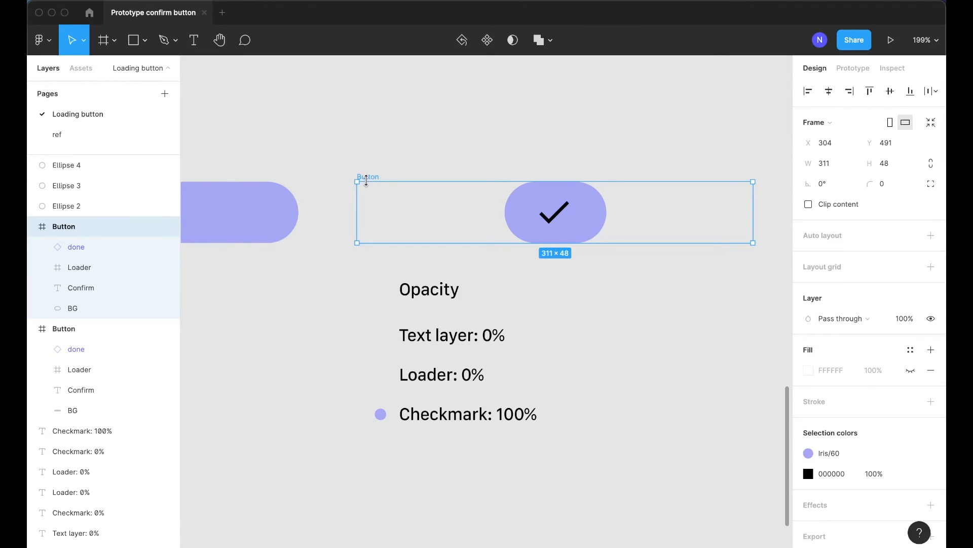
scroll(366, 180, left, 3)
scroll(370, 185, down, 5)
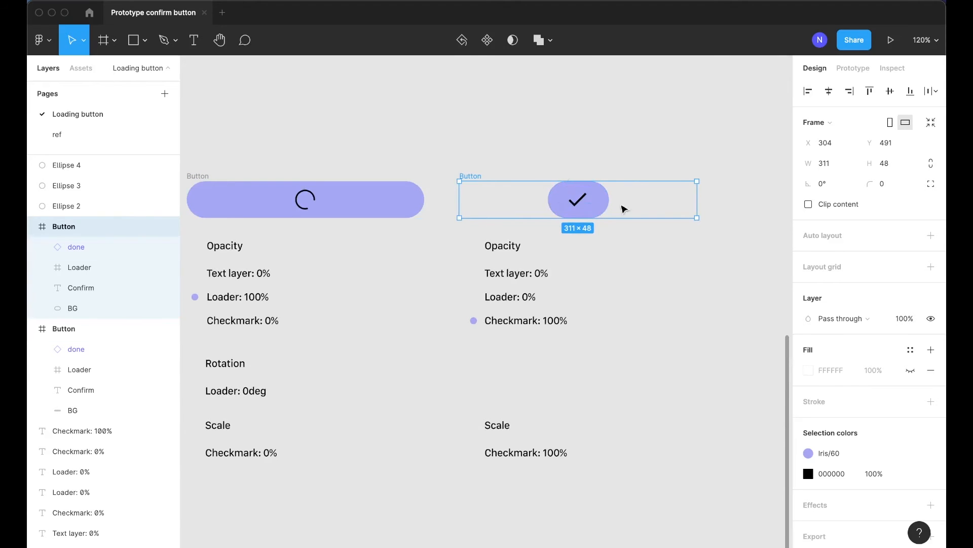
scroll(497, 206, down, 3)
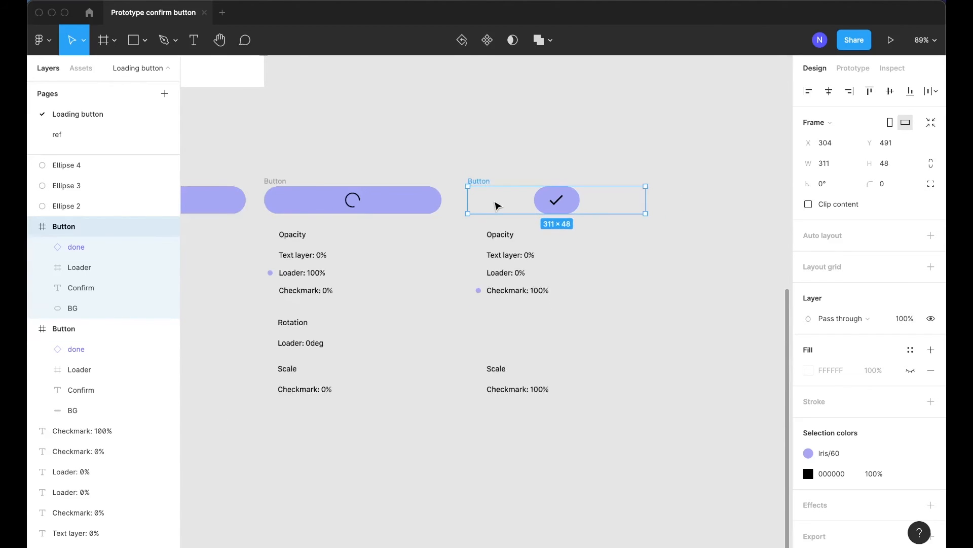
scroll(406, 197, left, 3)
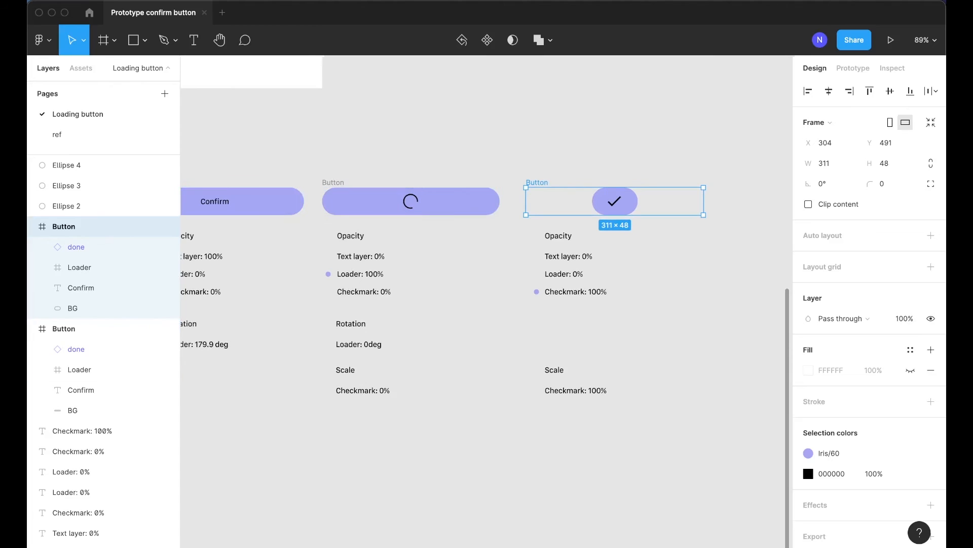
Turn each of the three Button frames into its own component
click(409, 297)
scroll(409, 297, left, 4)
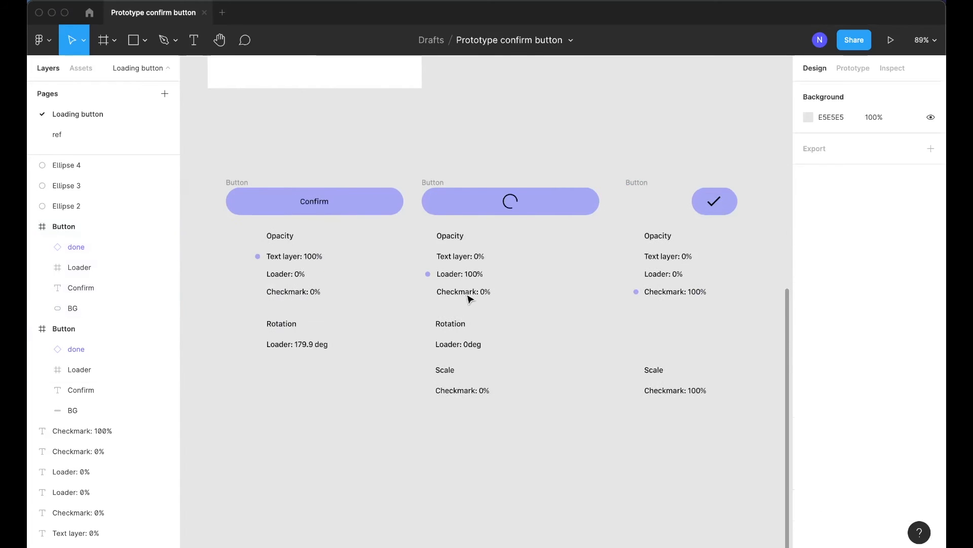
click(242, 189)
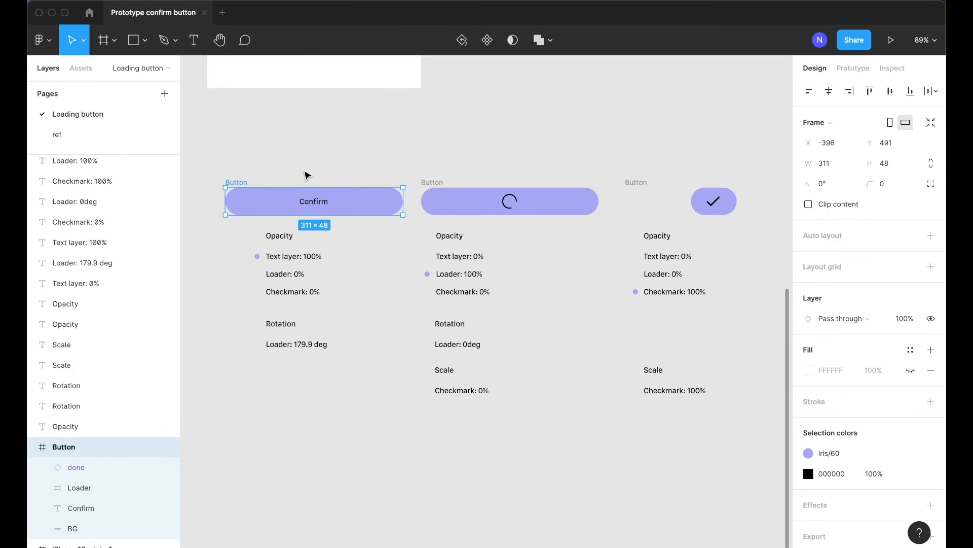
key(super+alt+k)
click(434, 186)
key(super+alt+k)
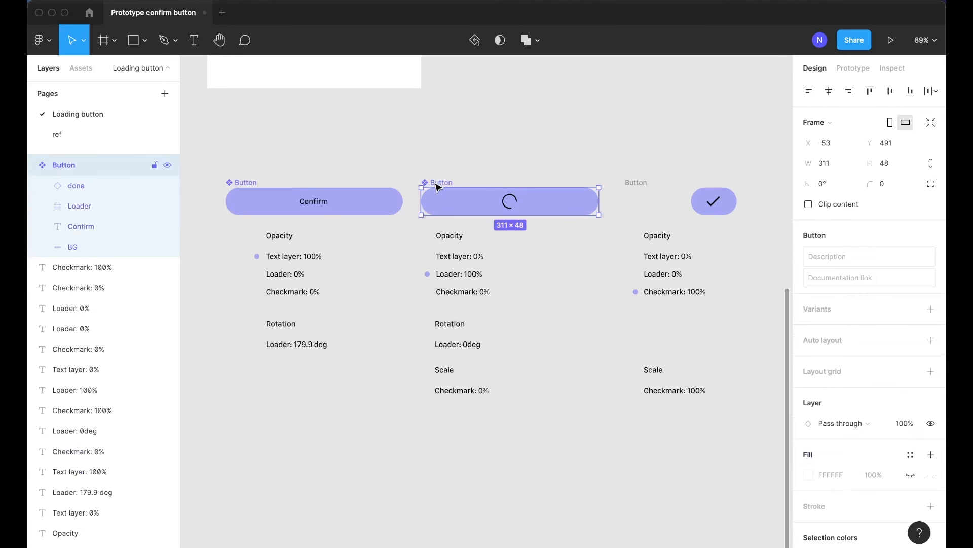
click(633, 183)
key(super+alt+k)
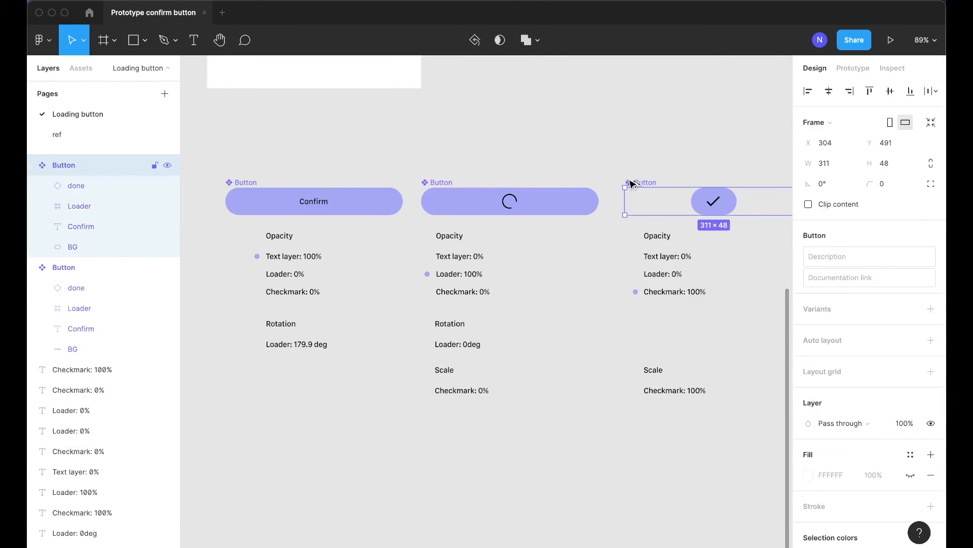
Select all three button components and combine them as variants
scroll(377, 338, down, 5)
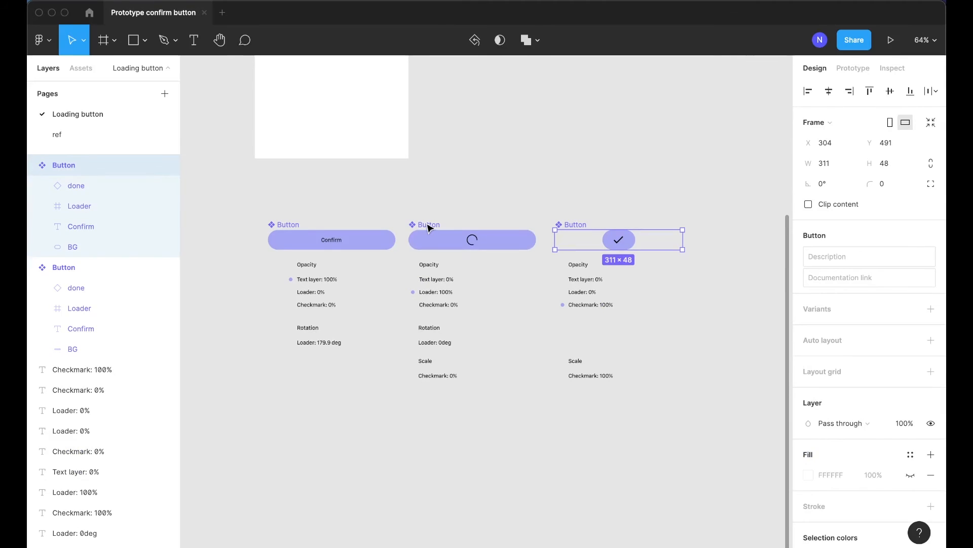
shift+click(429, 228)
shift+click(292, 227)
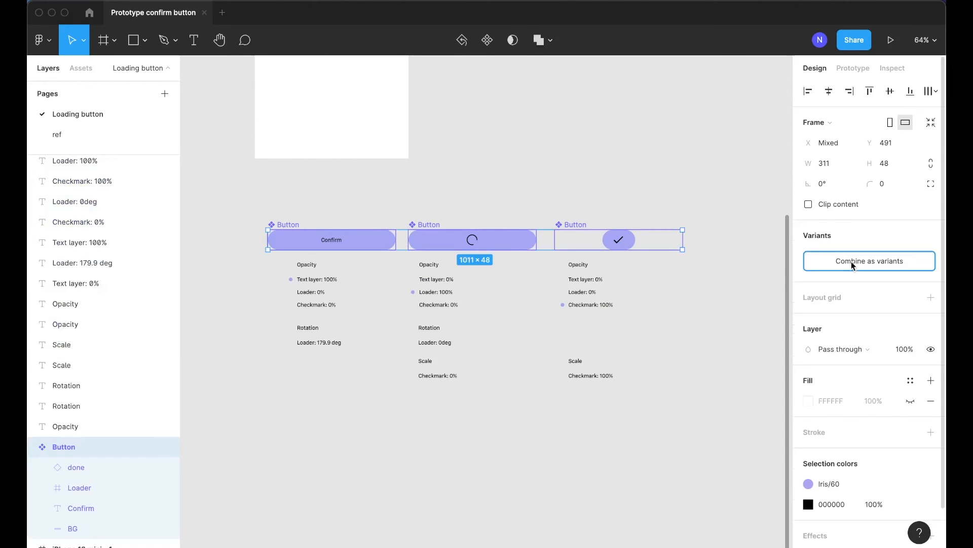
click(850, 260)
Rename the middle variant's property value to Loading
scroll(415, 215, up, 3)
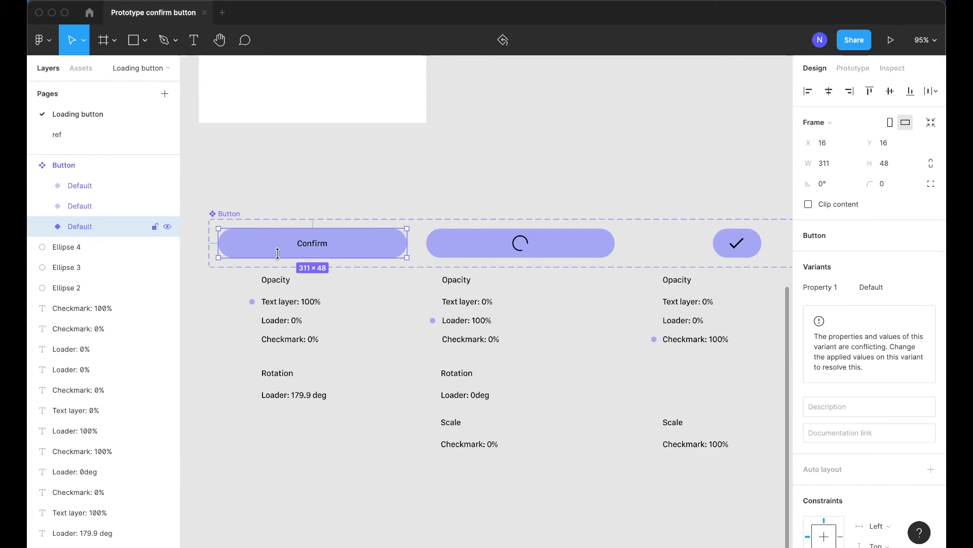
click(323, 208)
click(306, 260)
click(84, 210)
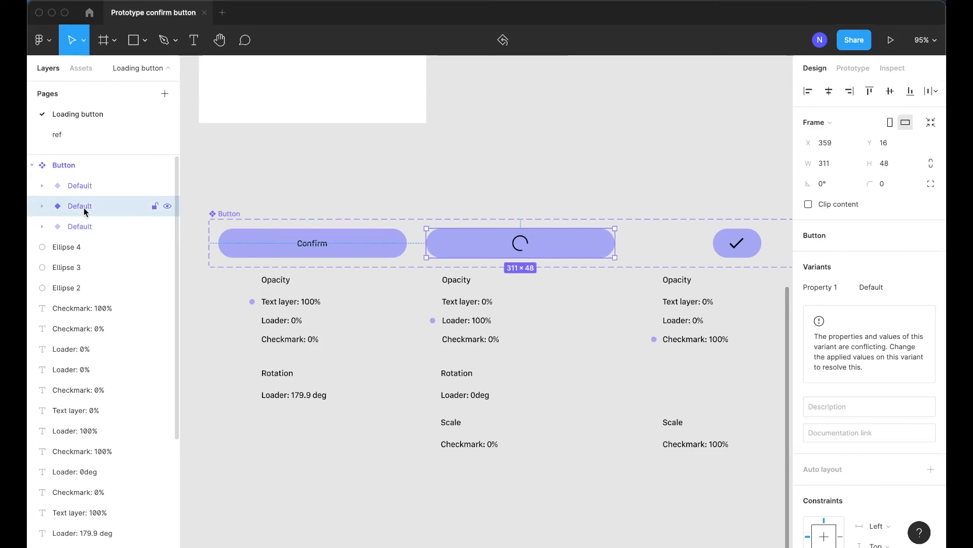
double_click(84, 212)
key(Right)
key(alt+shift+Left)
text(Loading)
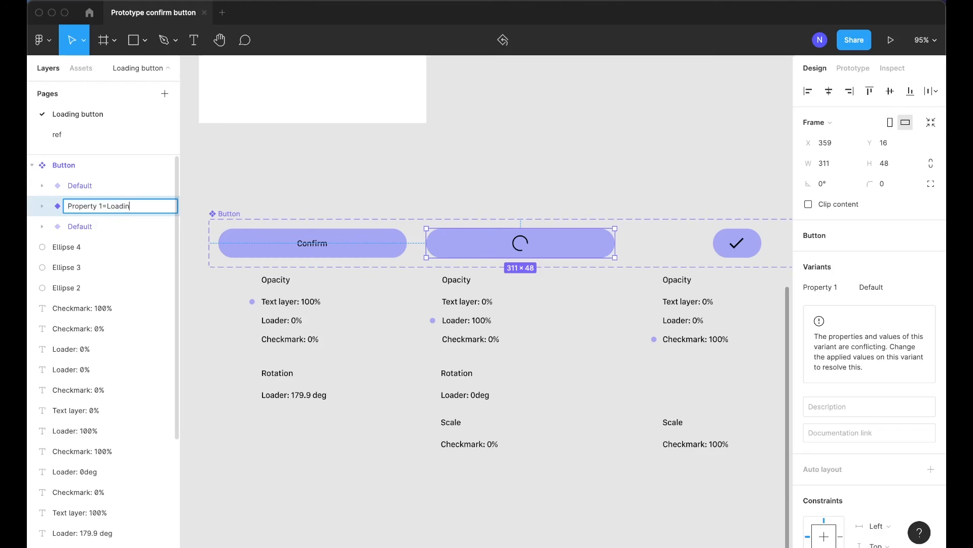
key(Return)
Rename the checkmark variant's property value to Success
scroll(443, 224, right, 3)
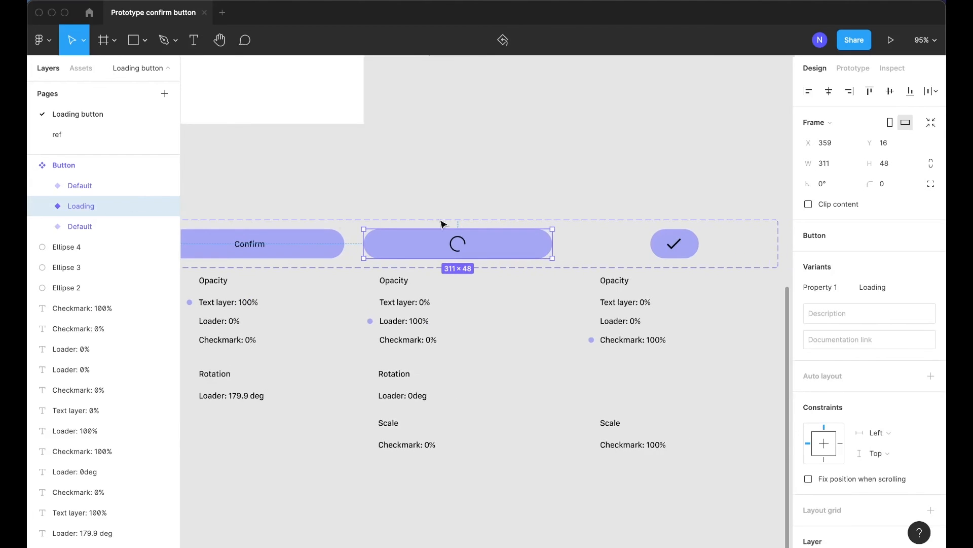
click(673, 245)
key(super+r)
key(Right)
key(alt+shift+Left)
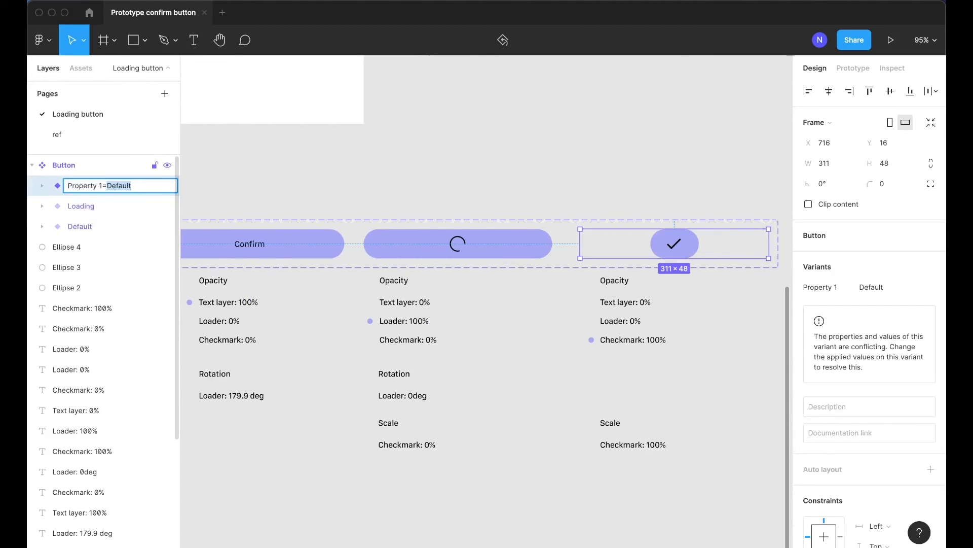
text(Success)
key(Return)
Add an on-tap Change to Loading interaction from the Default variant with Smart animate, Ease in and out, 850 ms
scroll(344, 414, left, 2)
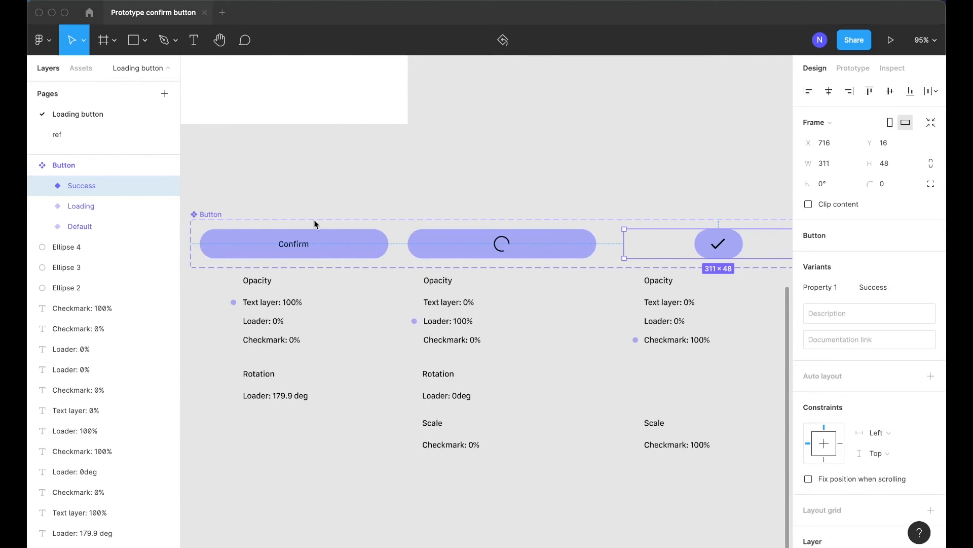
click(318, 241)
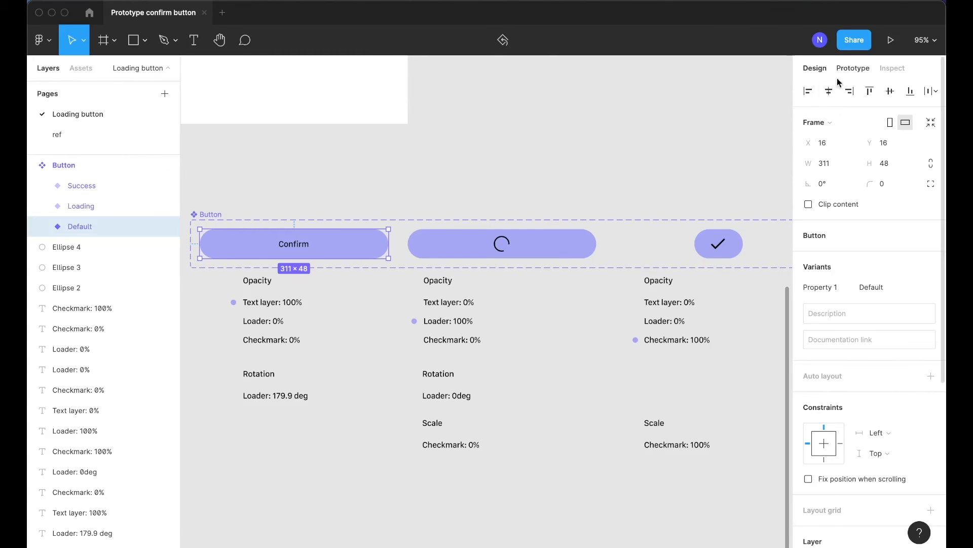
click(853, 68)
drag(389, 244, 411, 246)
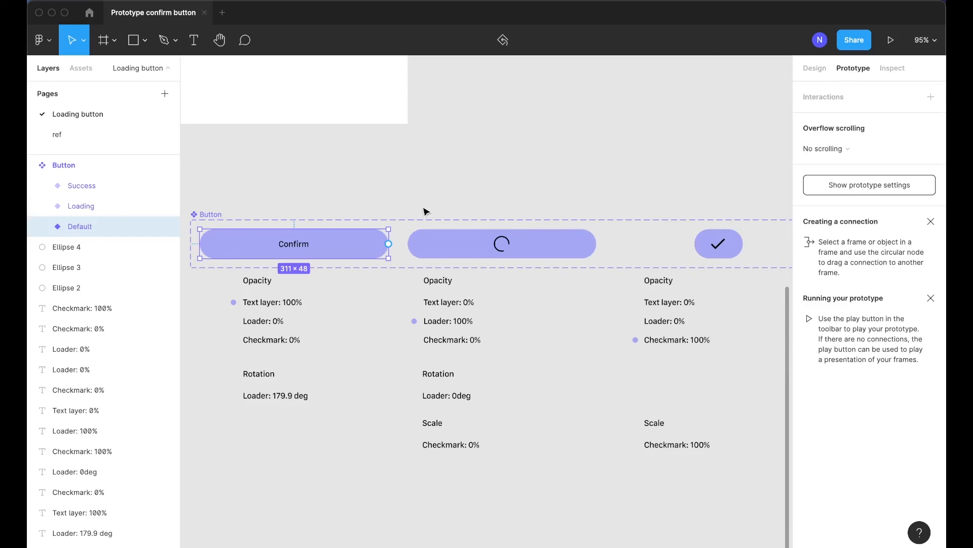
drag(389, 244, 416, 249)
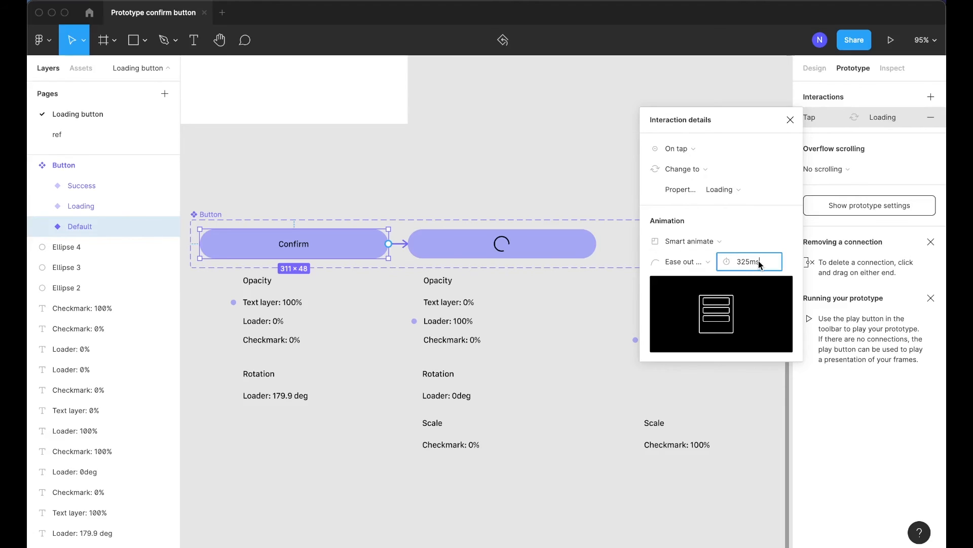
text(850)
key(Return)
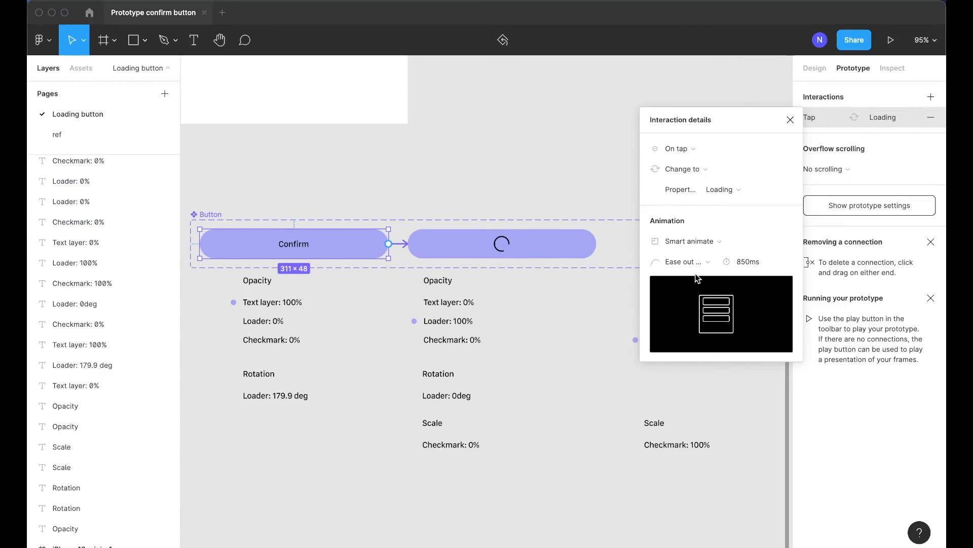
click(685, 261)
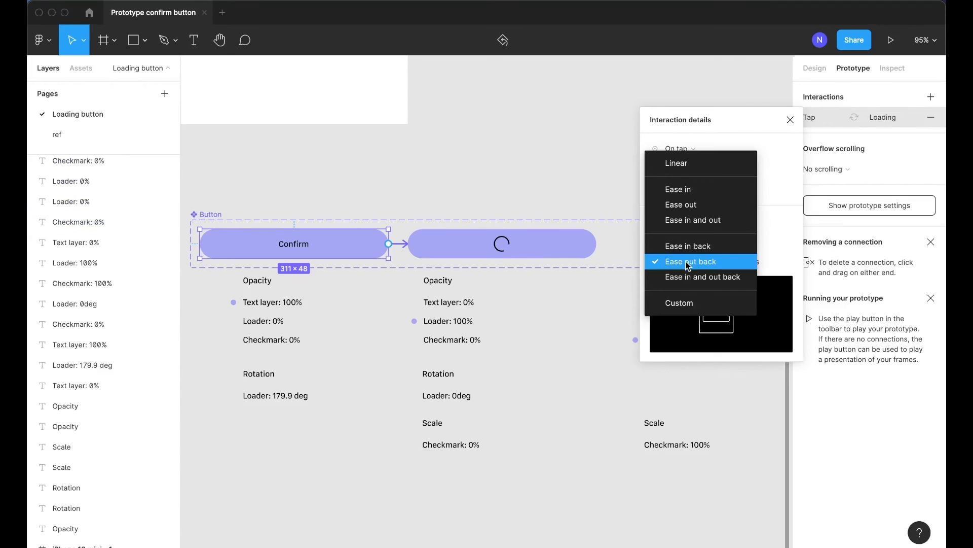
click(704, 220)
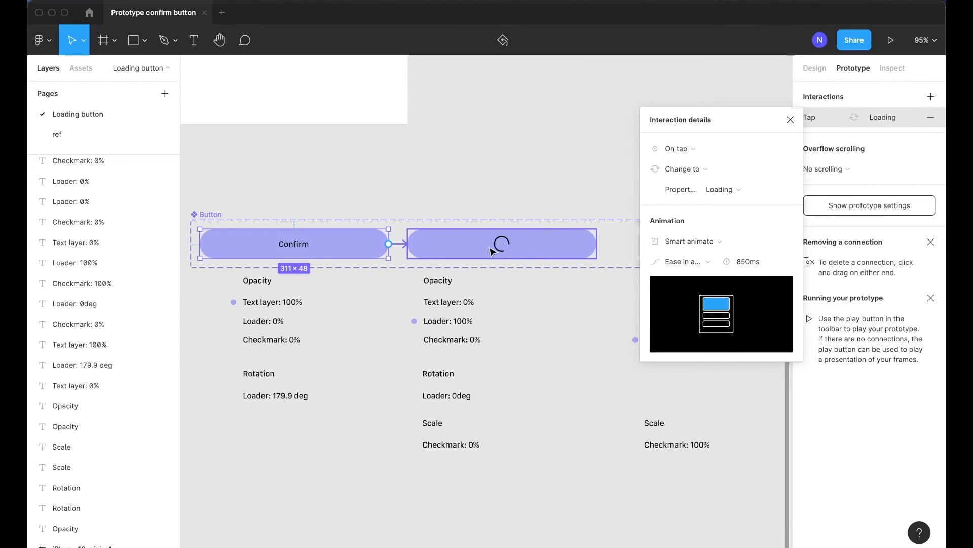
Connect the Loading variant to the Success variant with an After delay trigger of 1 ms
scroll(565, 343, right, 3)
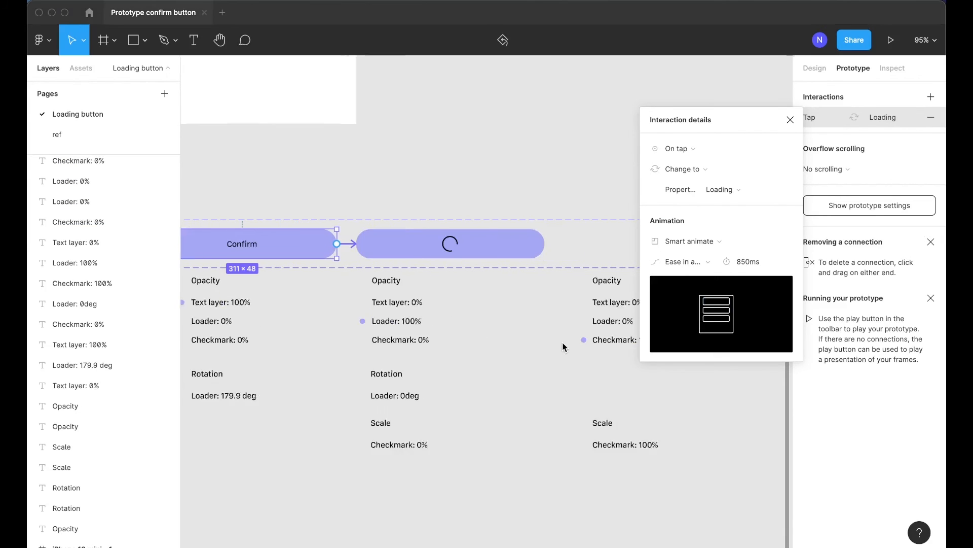
click(507, 256)
drag(531, 243, 581, 238)
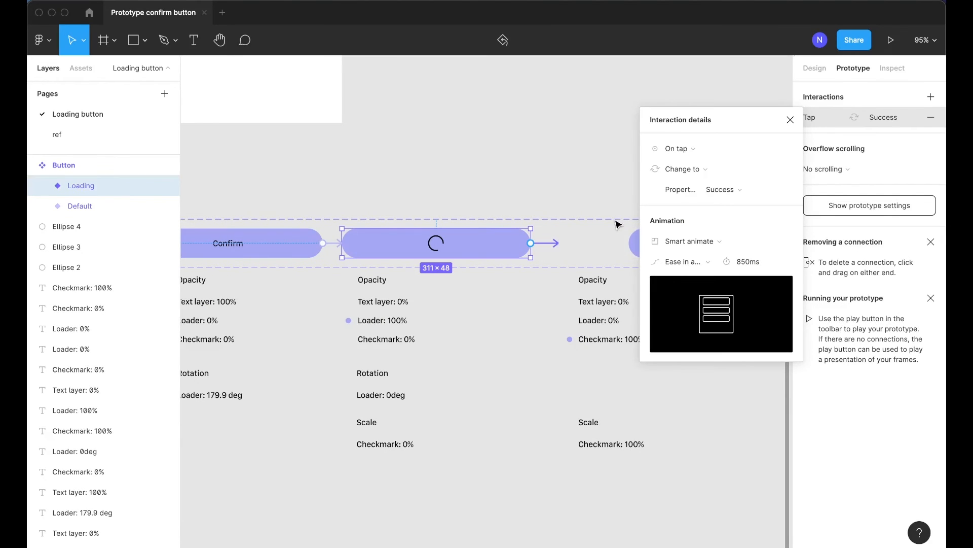
click(678, 149)
click(681, 306)
click(755, 148)
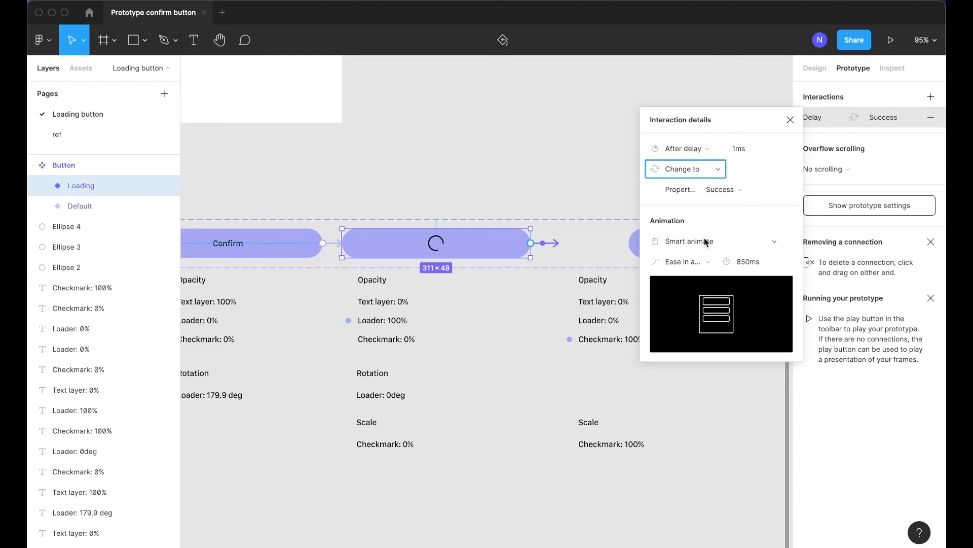
Set the Loading-to-Success animation easing to Ease out and its duration to 325 ms
click(684, 261)
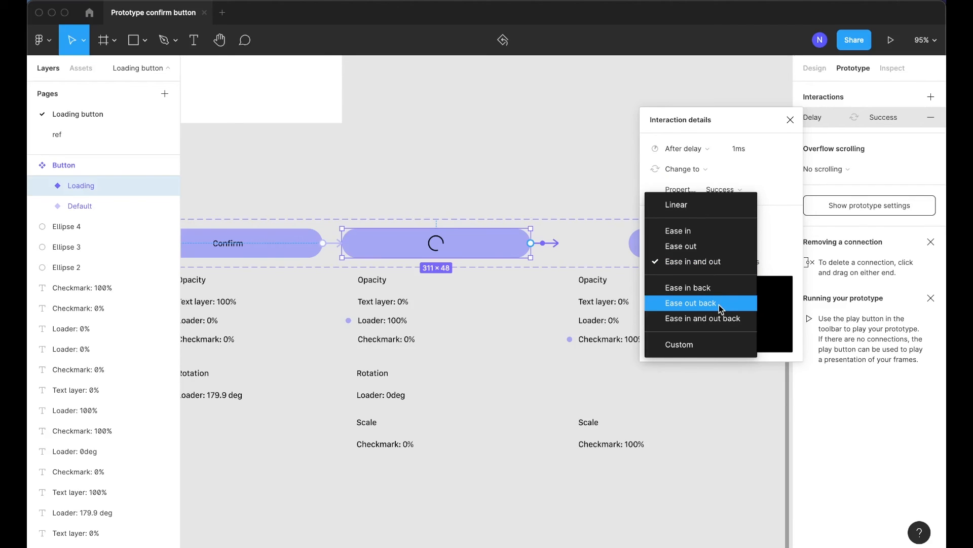
click(691, 303)
click(694, 263)
click(691, 283)
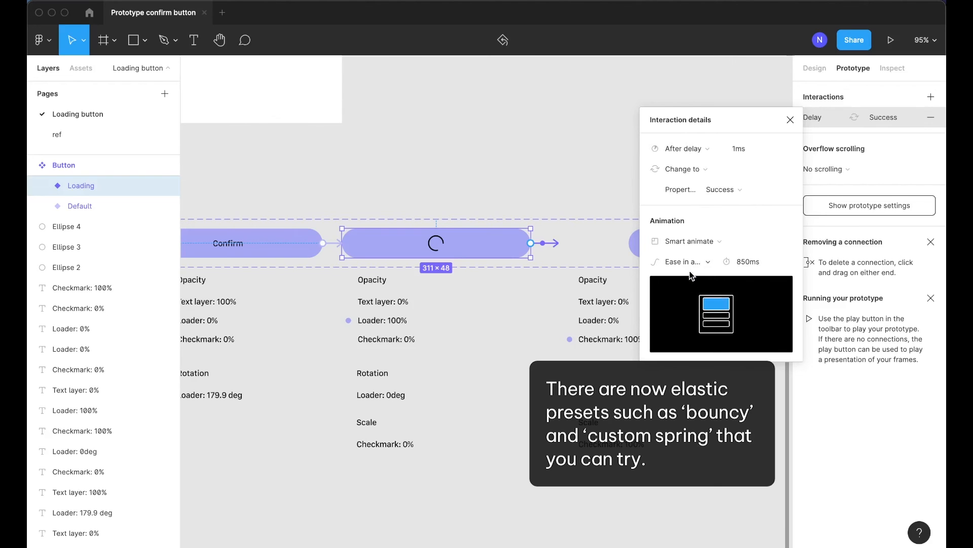
click(693, 269)
click(692, 247)
click(750, 263)
text(32)
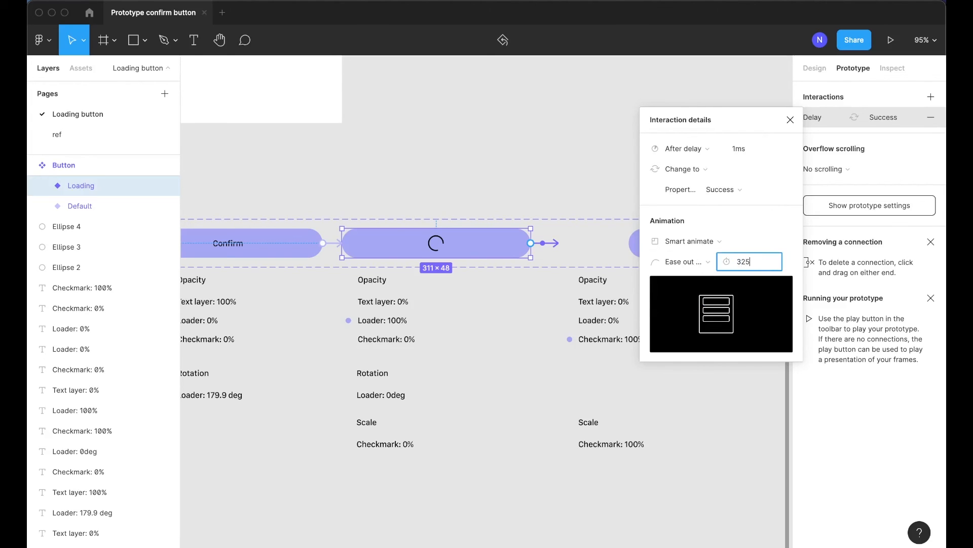
text(5)
key(Return)
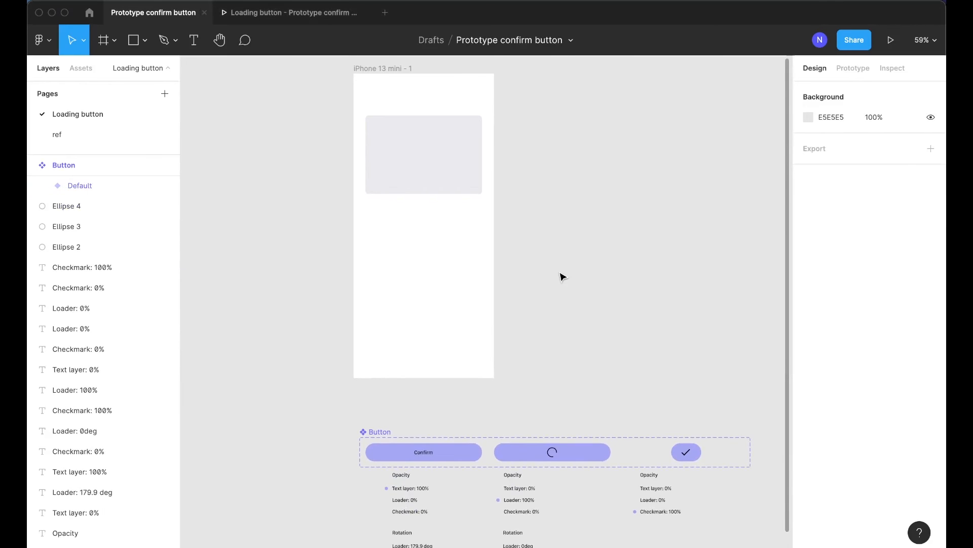
Place a Default button instance inside the iPhone 13 mini frame
scroll(465, 354, up, 2)
ctrl+scroll(348, 137, up, 5)
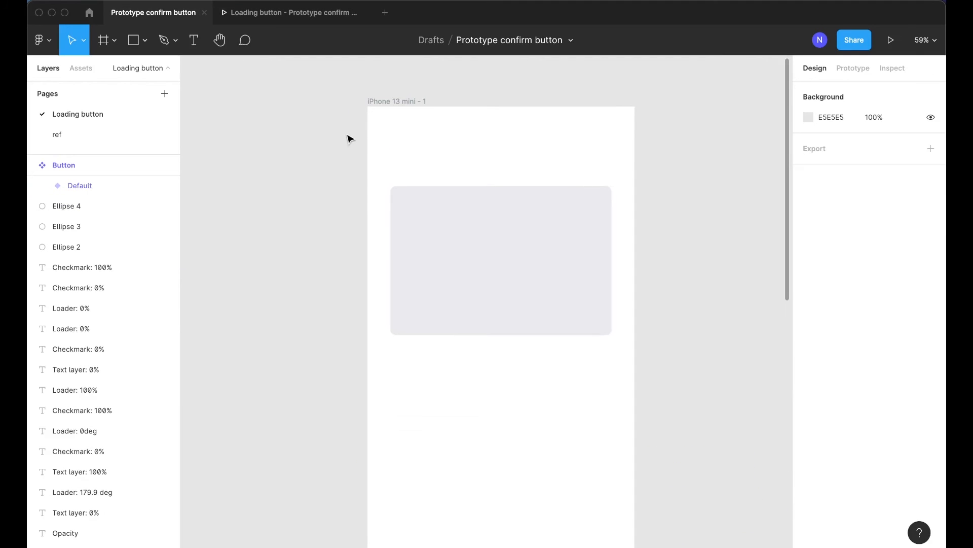
scroll(455, 245, down, 2)
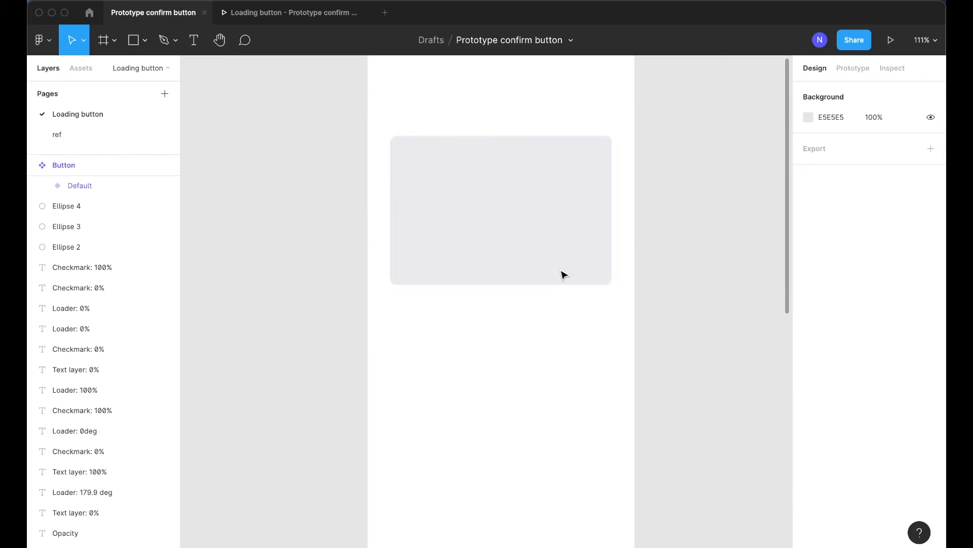
scroll(561, 274, up, 1)
scroll(584, 293, down, 2)
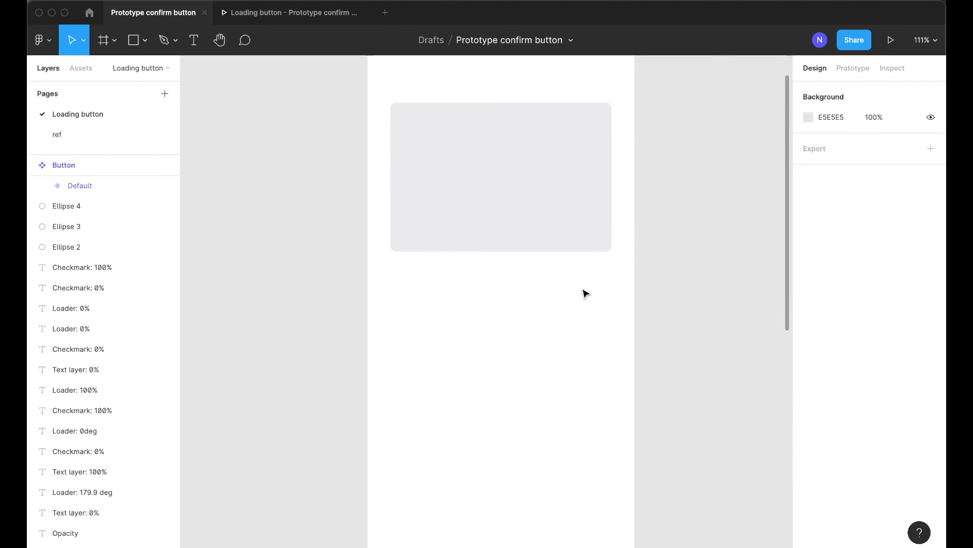
scroll(584, 293, down, 2)
ctrl+scroll(584, 293, down, 2)
scroll(580, 290, down, 5)
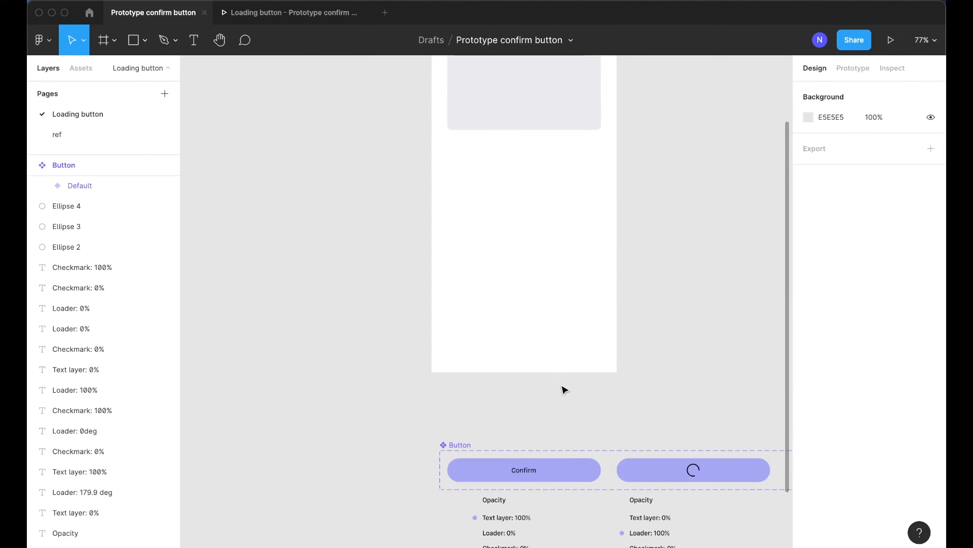
scroll(551, 431, right, 2)
click(465, 477)
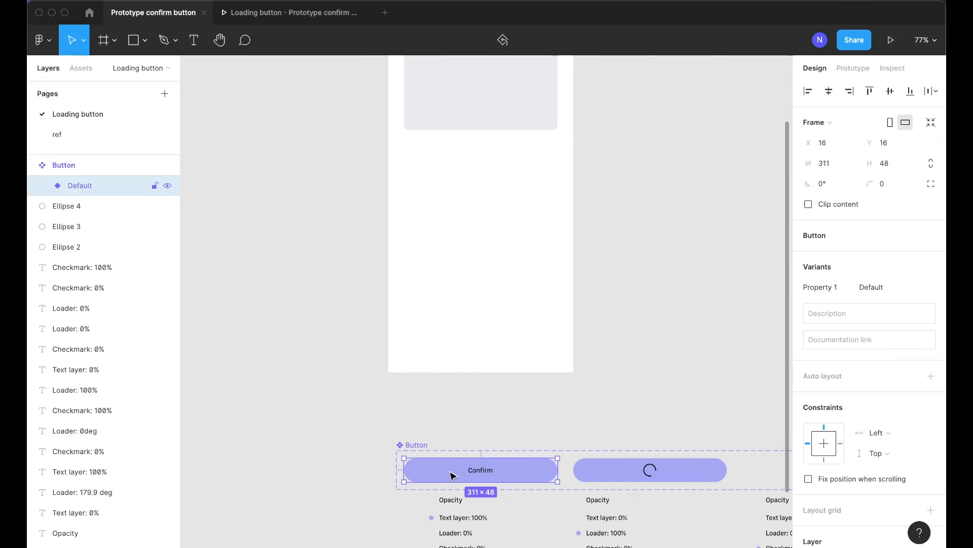
drag(445, 475, 449, 307)
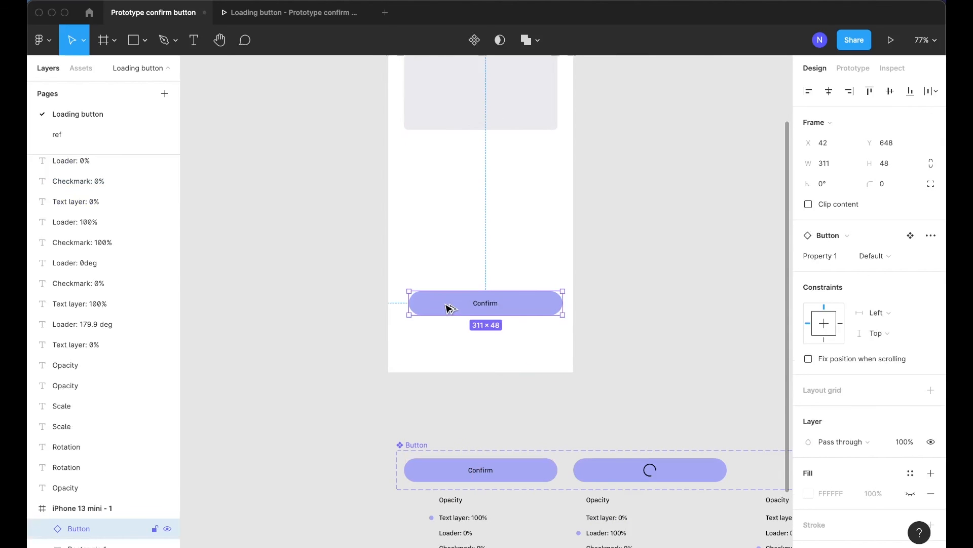
Open the Loading button component in the local assets library
click(81, 67)
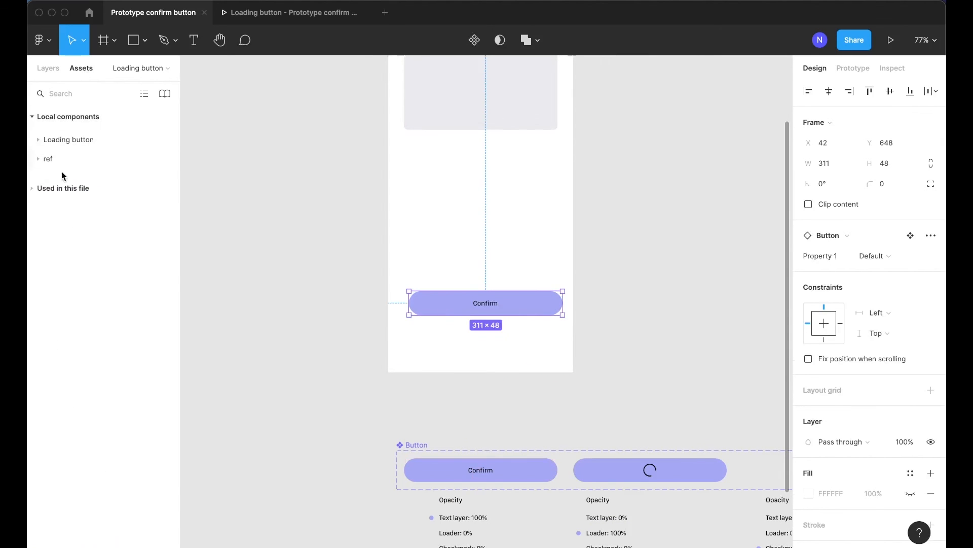
click(67, 139)
key(Escape)
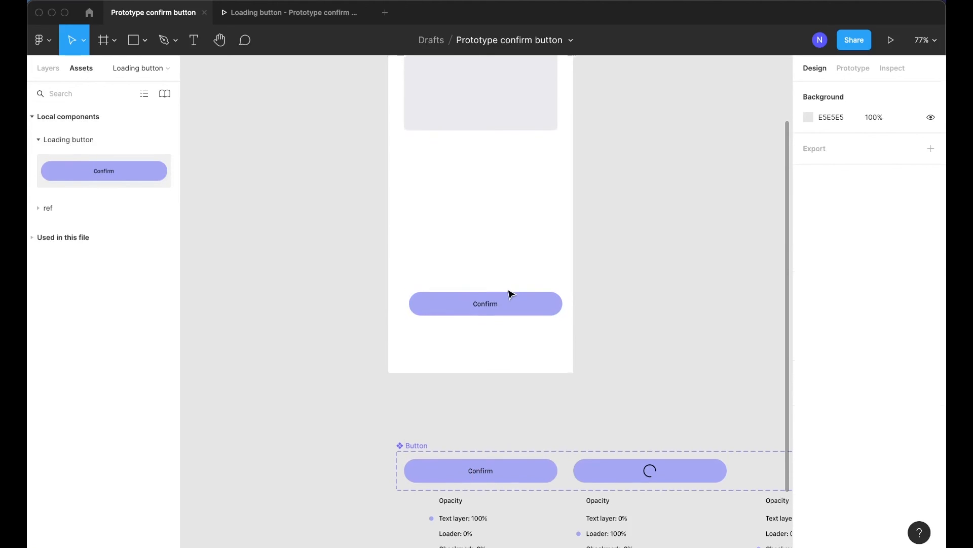
Position the button instance 32 px from the frame's sides at Y 700, then select the iPhone frame
click(503, 297)
key(shift+Left)
drag(505, 299, 506, 341)
key(Up)
key(shift+Up)
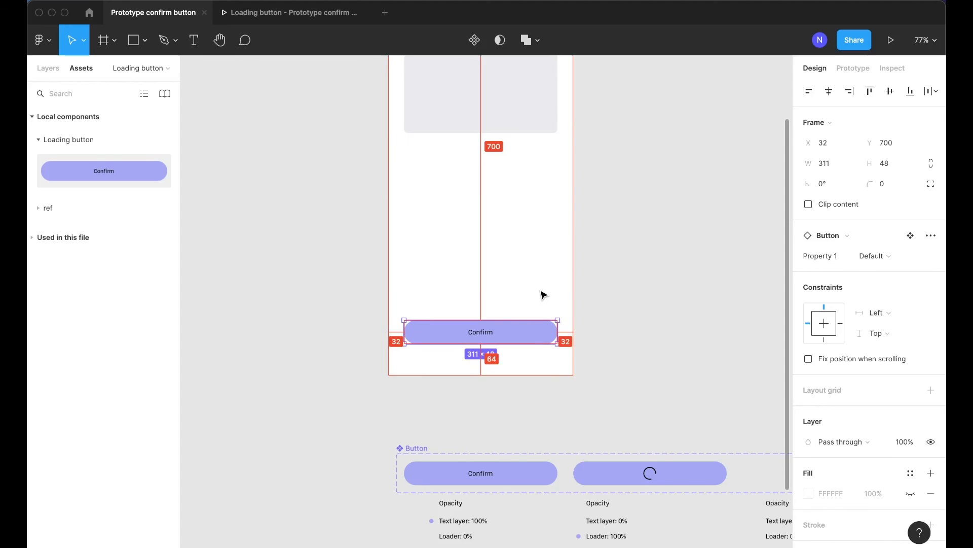
scroll(668, 269, up, 5)
click(667, 270)
click(403, 117)
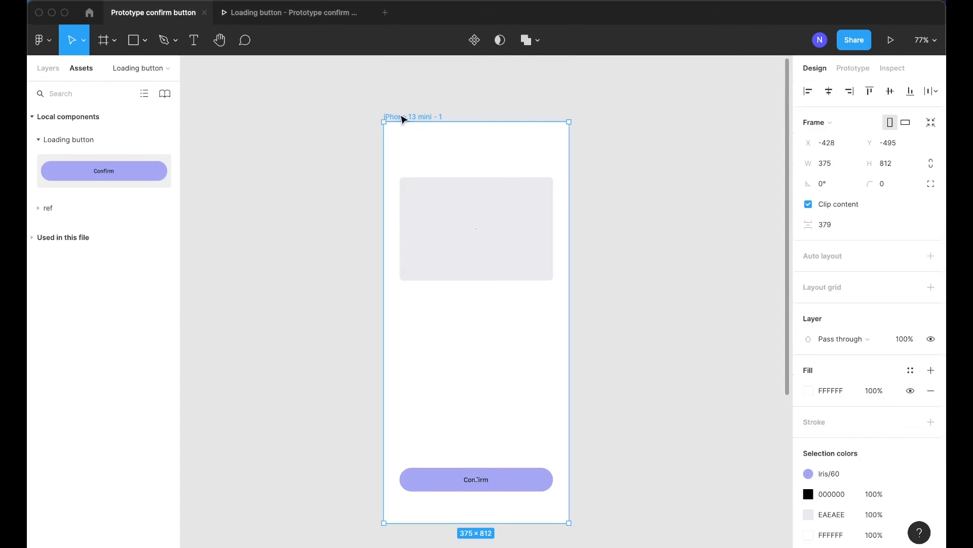
Open the prototype preview, tap the Confirm button to play its transition, and restart the prototype
click(330, 12)
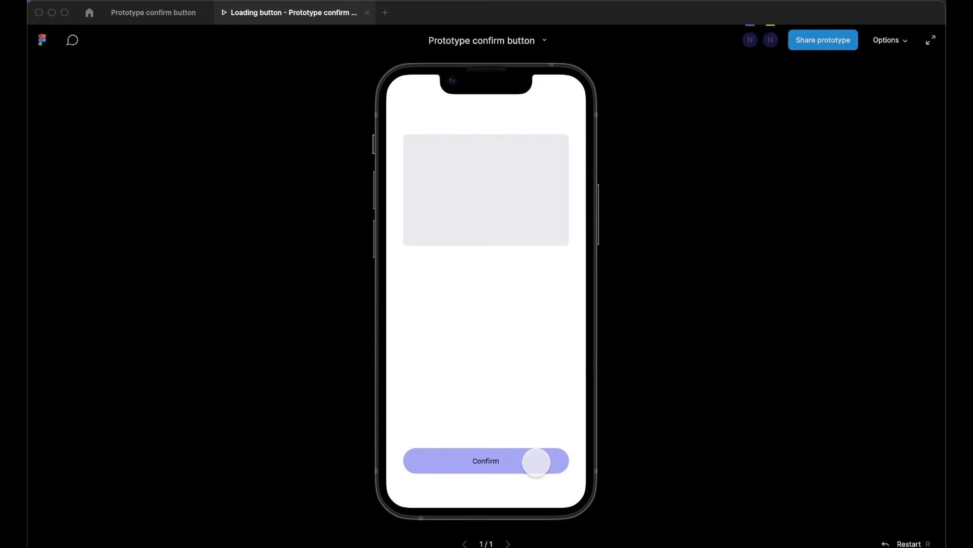
click(536, 462)
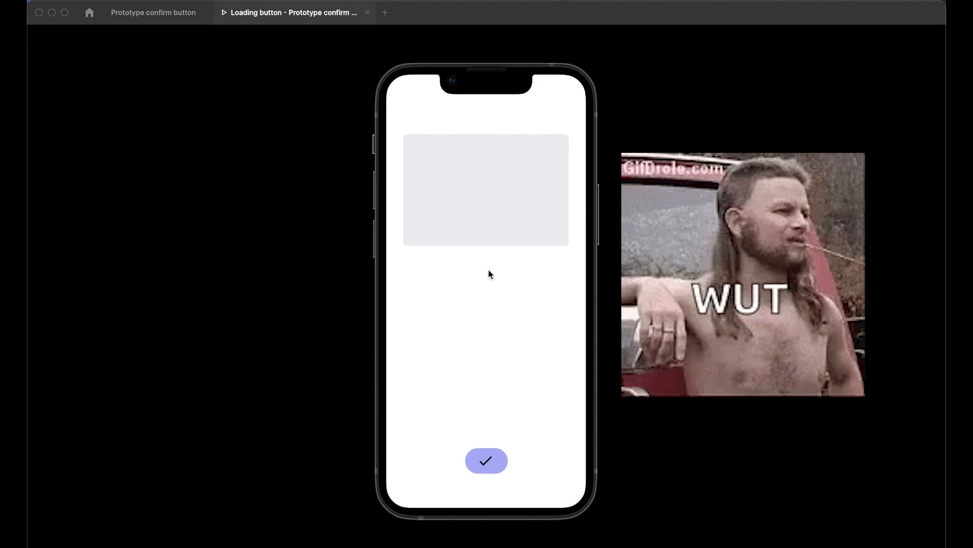
click(545, 383)
key(r)
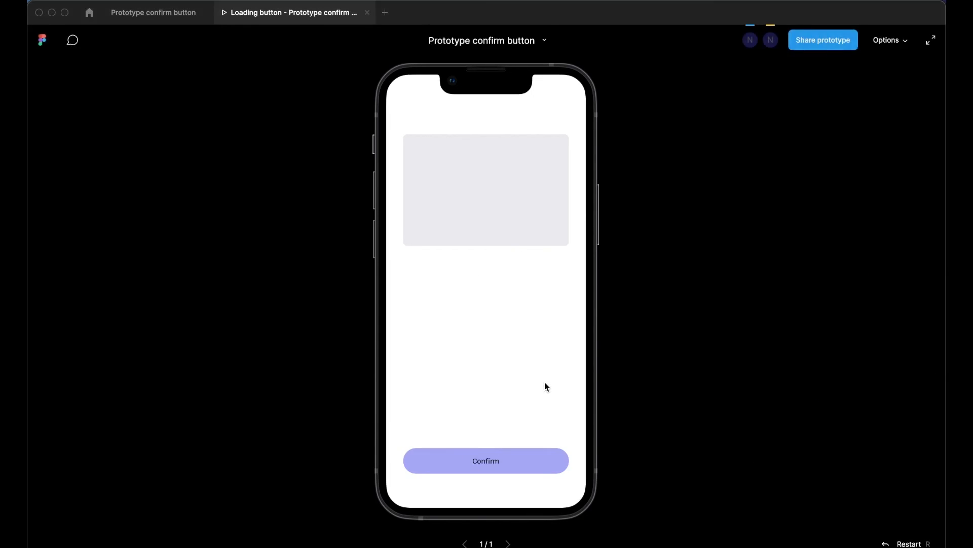
Replay the prototype repeatedly, tapping the Confirm button after each restart to check the Loading and Success animations
click(547, 457)
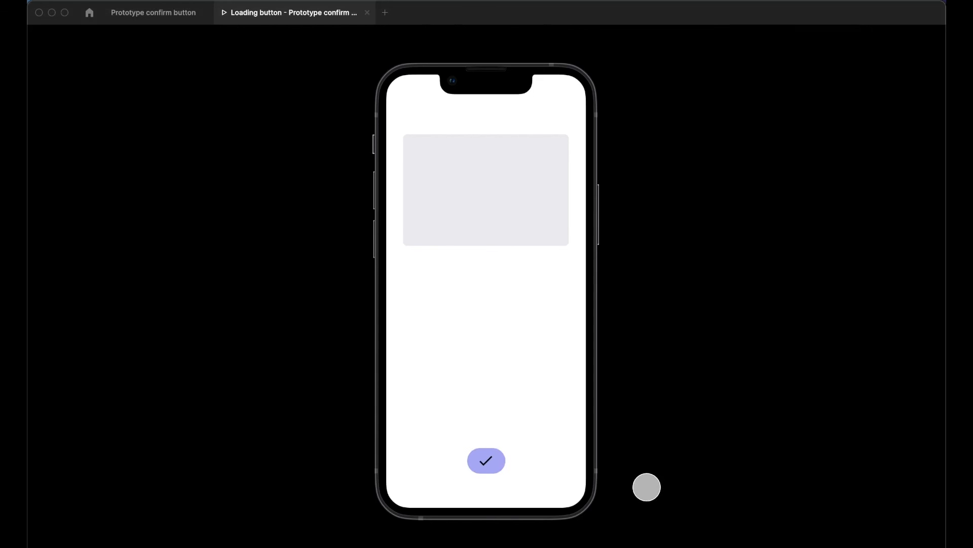
key(r)
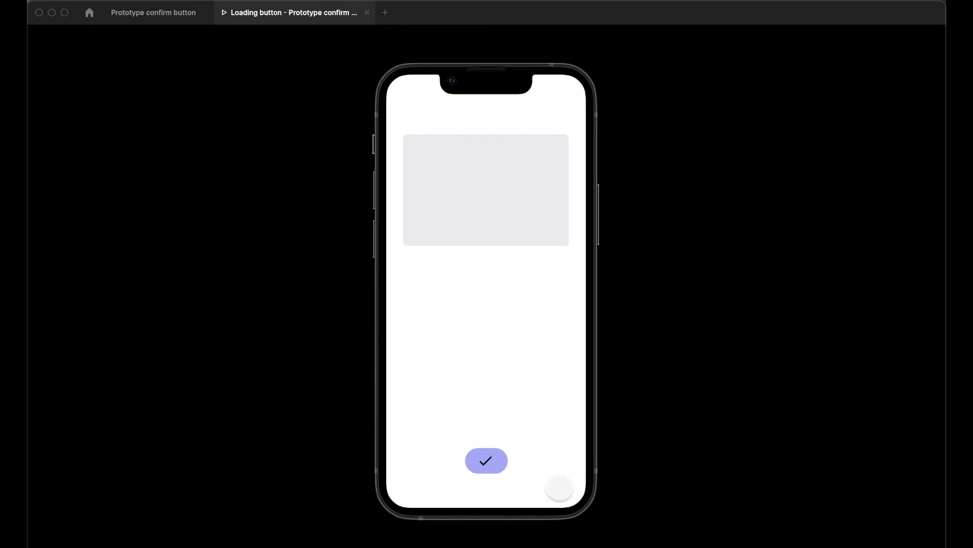
key(r)
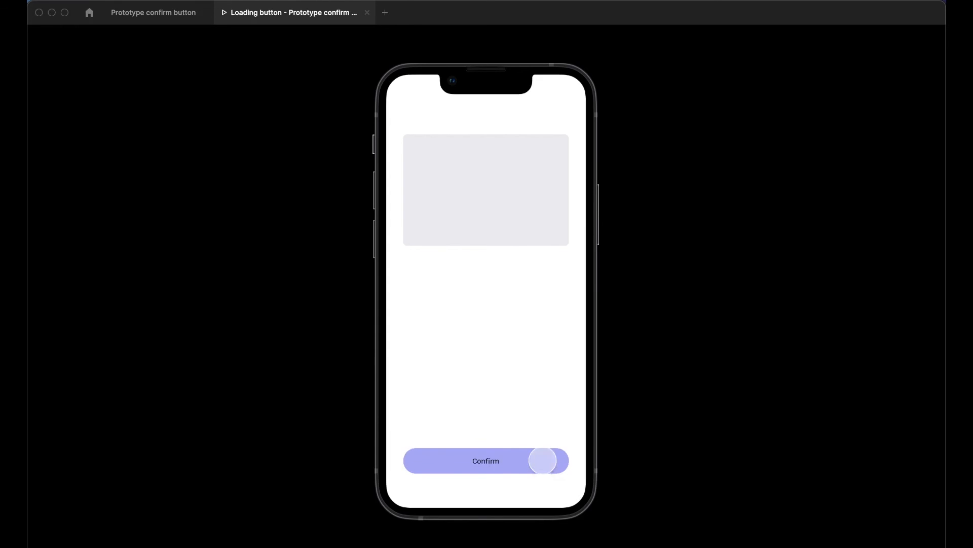
click(543, 459)
key(r)
click(517, 459)
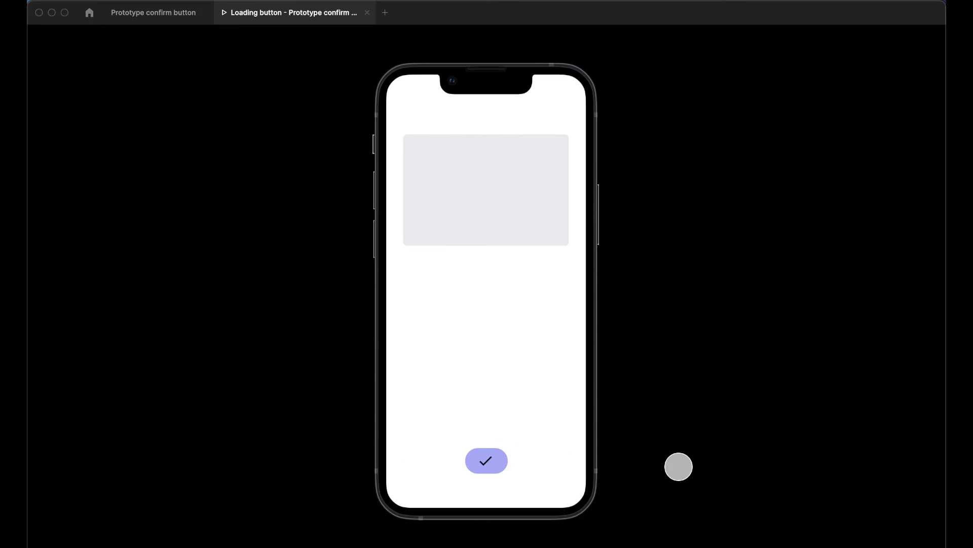
key(r)
click(542, 454)
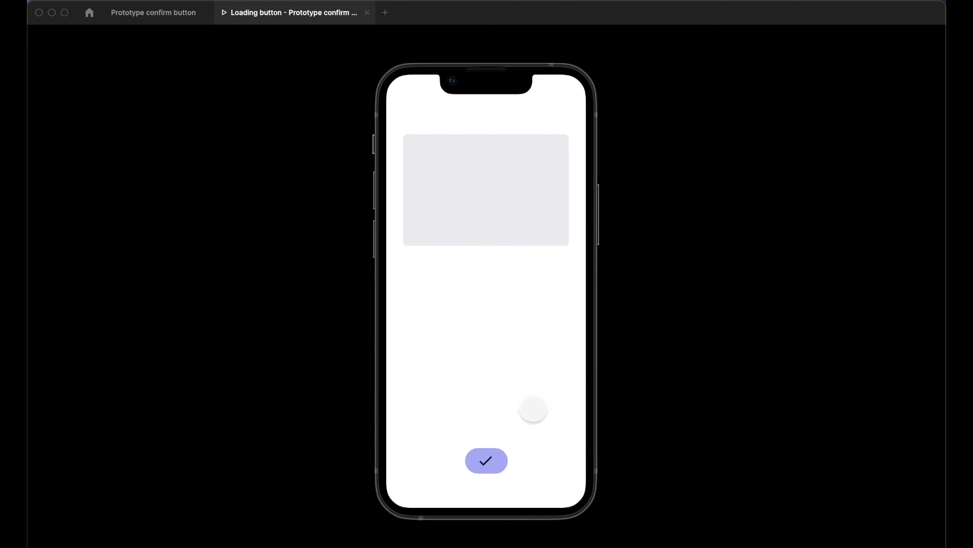
key(r)
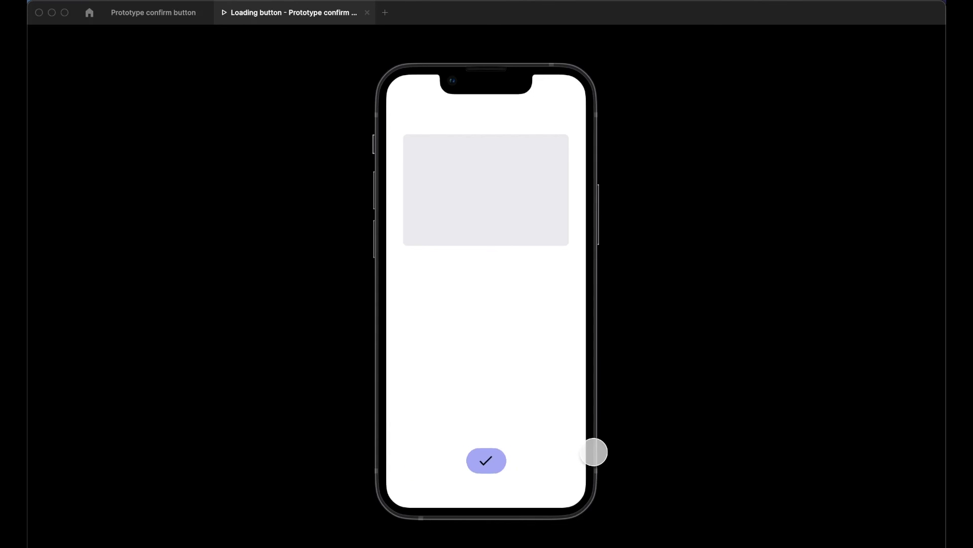